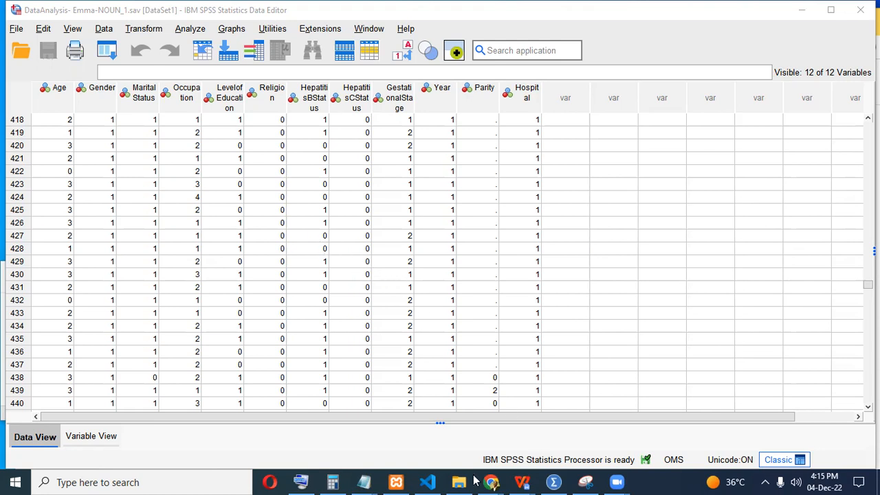
- Review the code book's variable list and the physical library questionnaire in Google Forms, and bring SPSS Statistics back into view
mouse_move(523, 480)
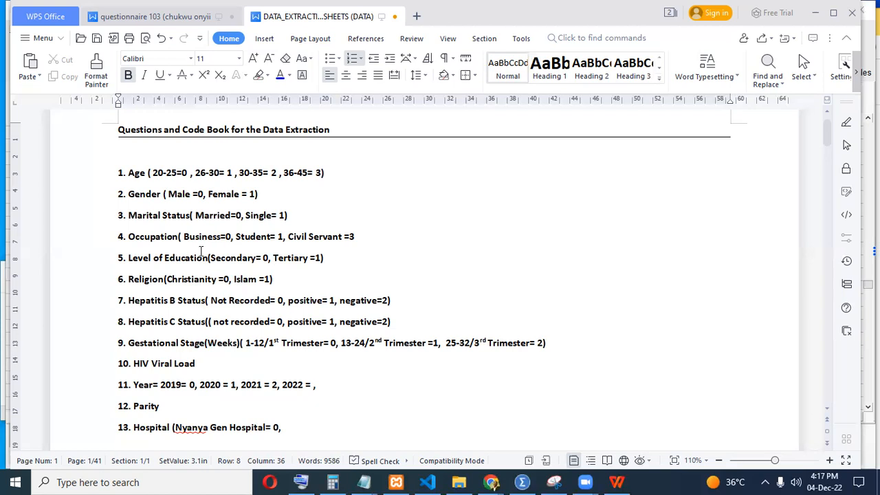
scroll(415, 257, "down", 4)
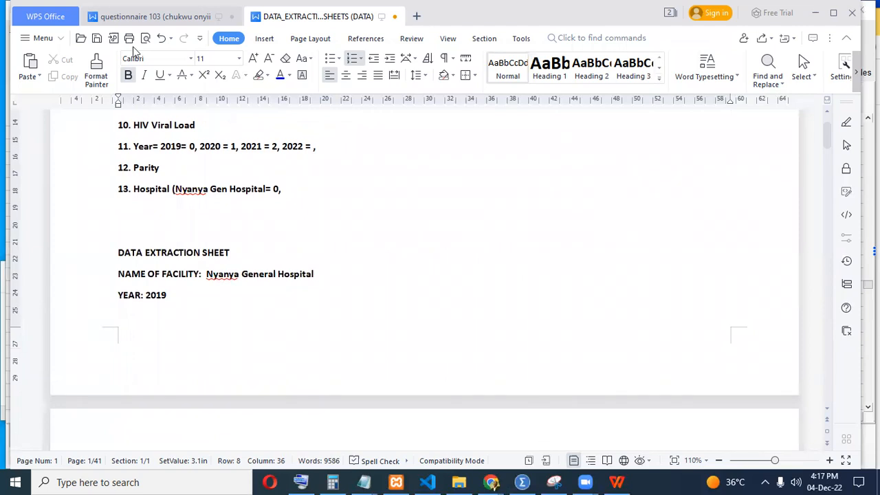
key("alt+Tab")
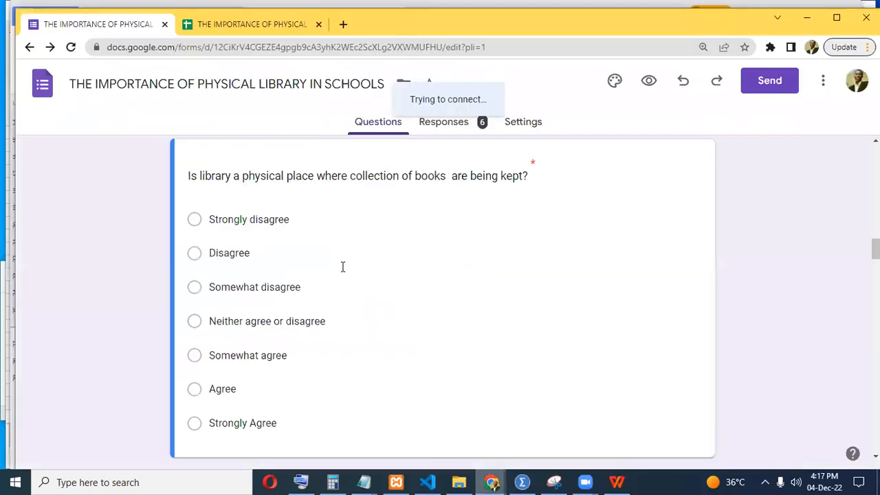
scroll(344, 271, "up", 5)
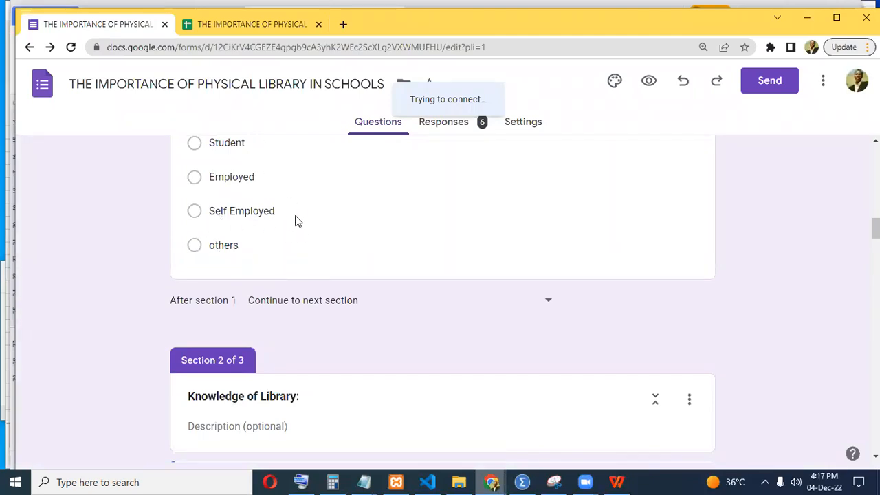
left_click(521, 481)
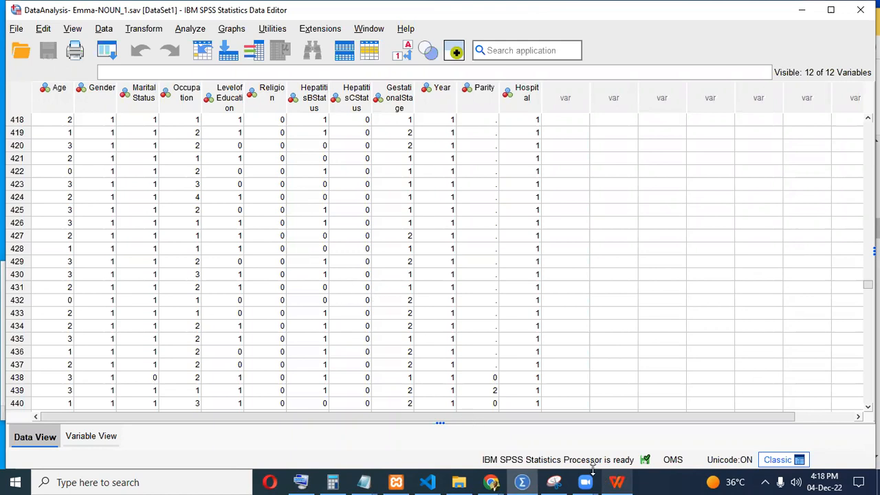
- Switch to the WPS Office document and examine the answer codes of its numbered variables
left_click(617, 482)
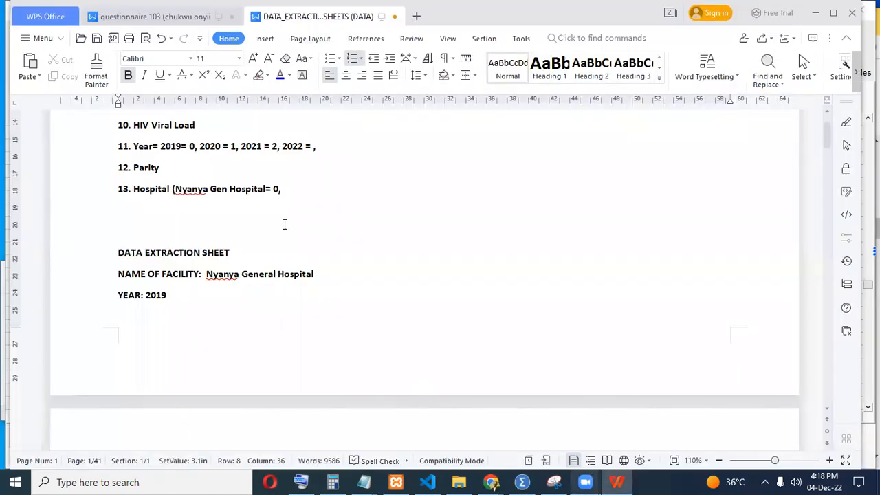
scroll(285, 224, "up", 8)
scroll(281, 226, "down", 2)
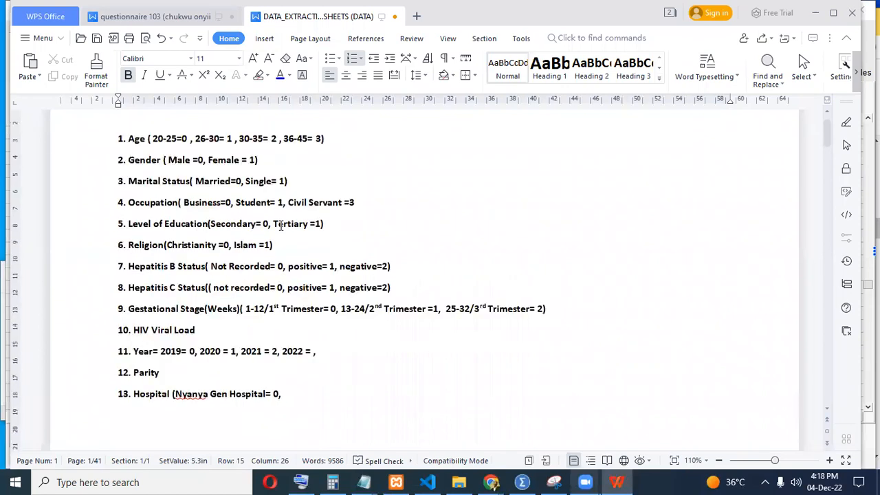
scroll(280, 226, "up", 1)
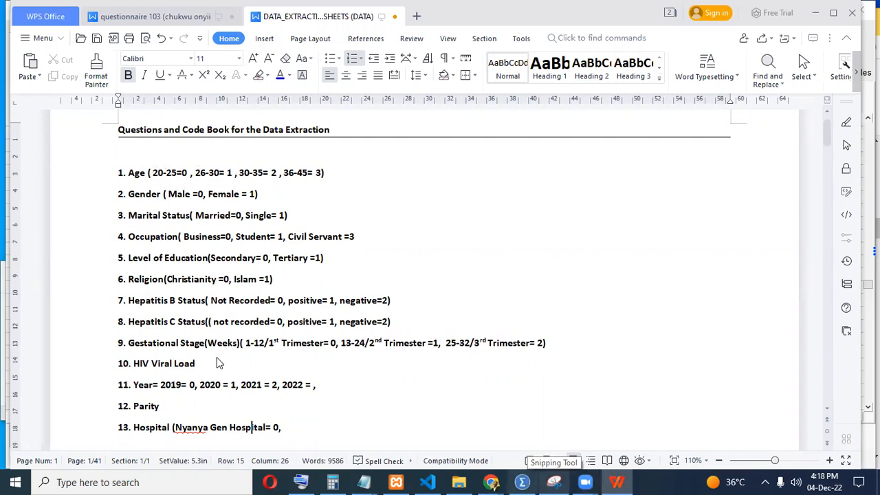
- Switch to SPSS Statistics and change the Age variable's label for value 2 to 31-35
key("alt+Tab")
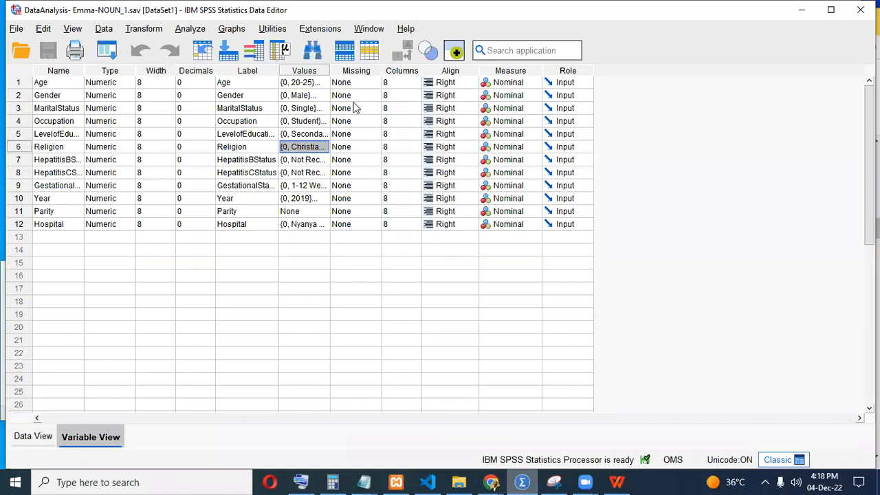
left_click(318, 83)
left_click(325, 82)
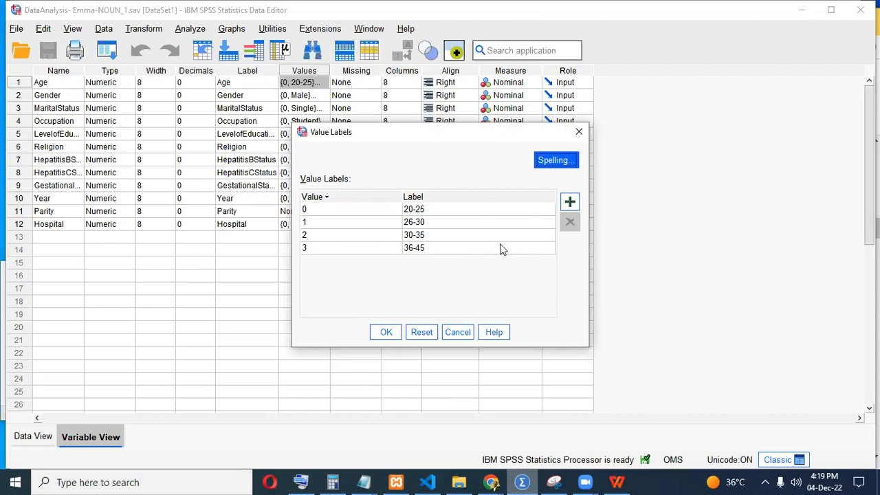
left_click(414, 237)
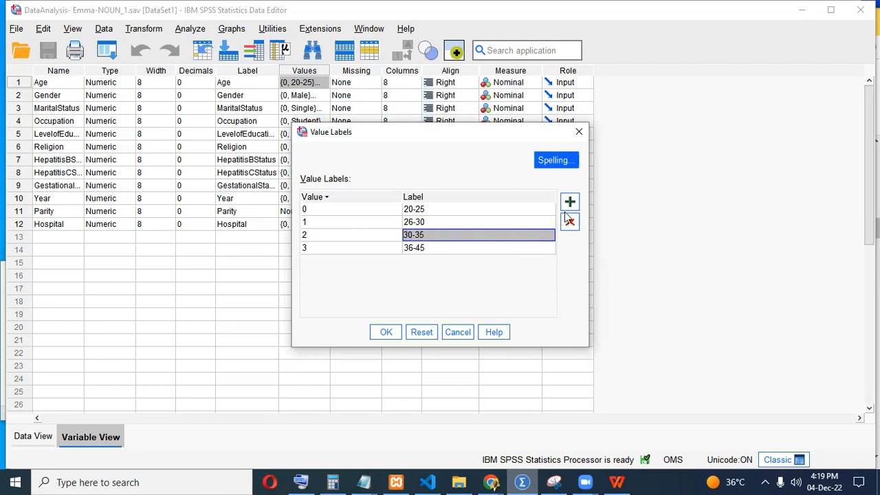
left_click(422, 235)
left_click(427, 234)
key("Delete")
type("1")
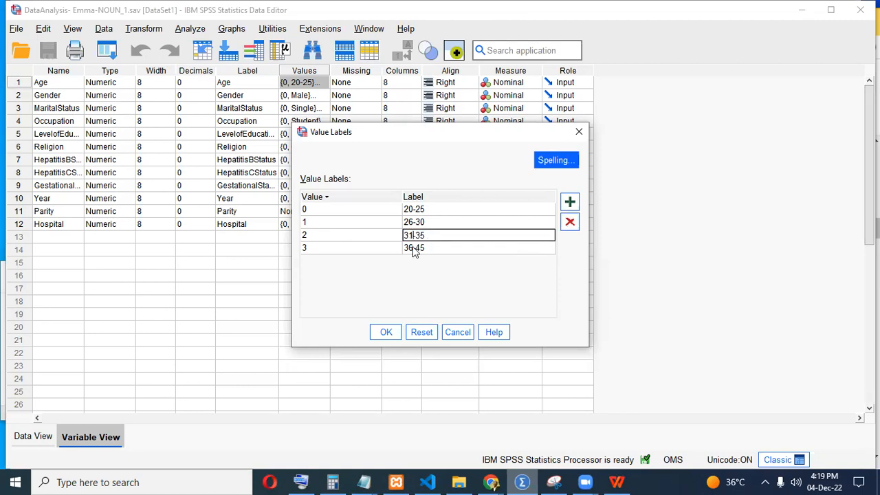
left_click(425, 250)
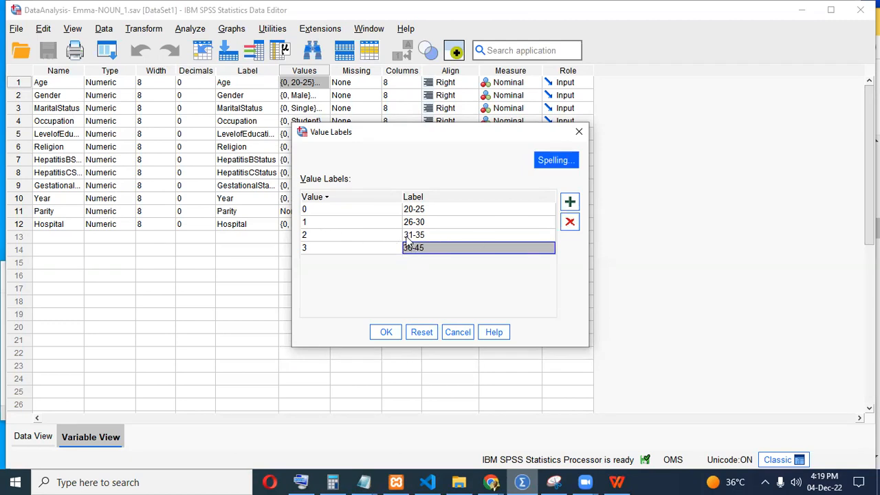
left_click(386, 332)
- Review the value labels defined for the Gender variable
left_click(313, 98)
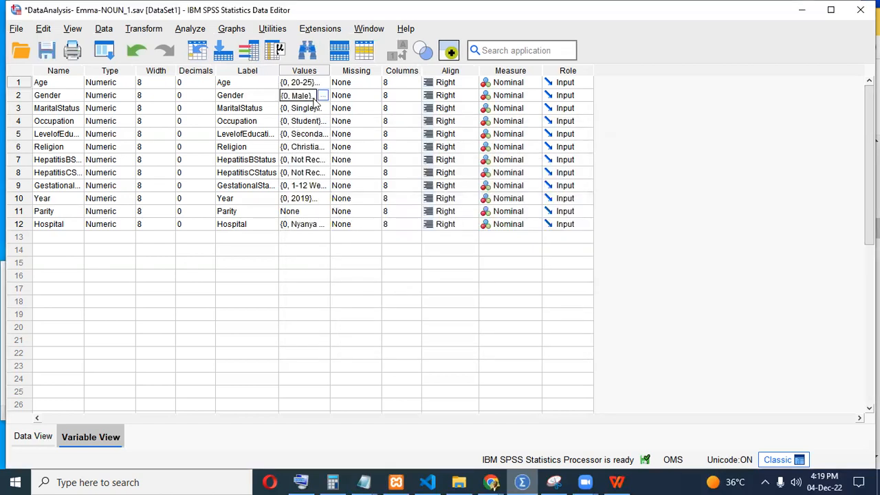
left_click(323, 95)
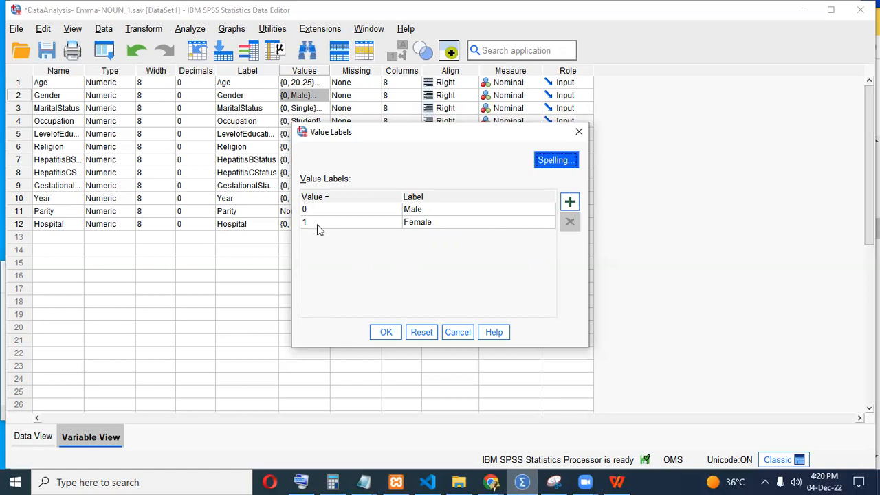
left_click(385, 332)
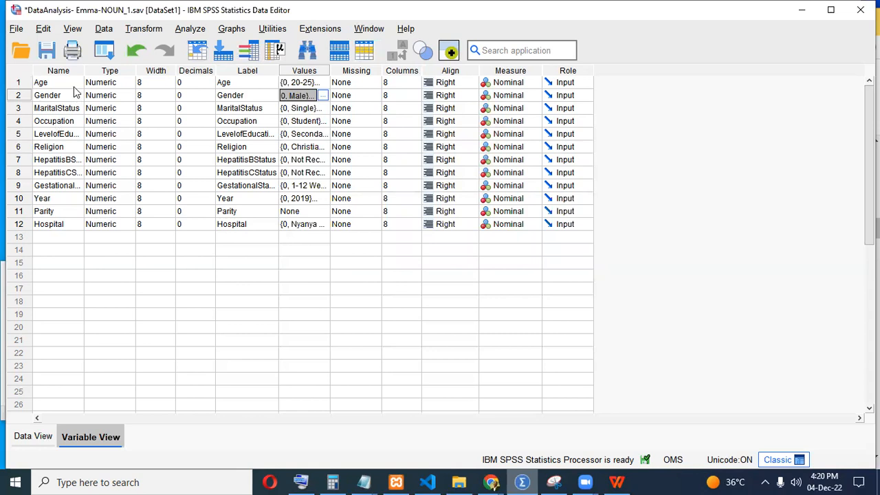
- Widen the Name column of the variable list so the full variable names fit
left_click_drag(84, 70, 233, 70)
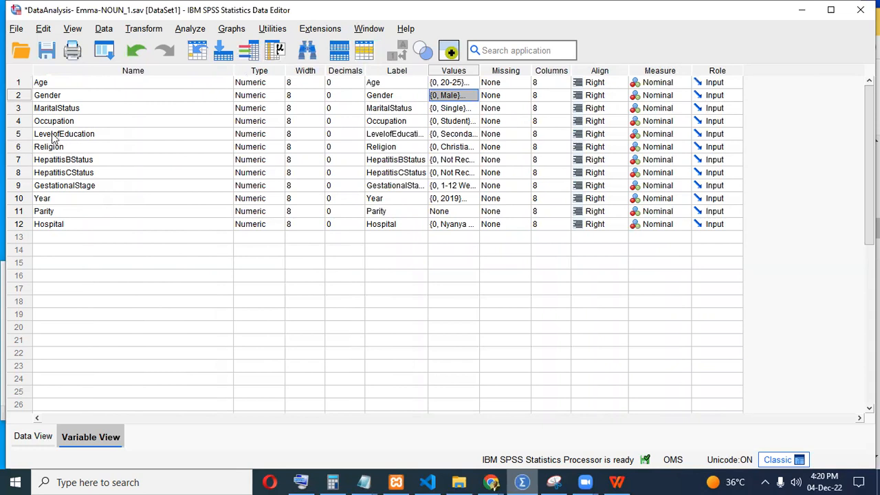
- Rename the LevelofEducation variable to Level_Education
double_click(61, 135)
left_click(180, 138)
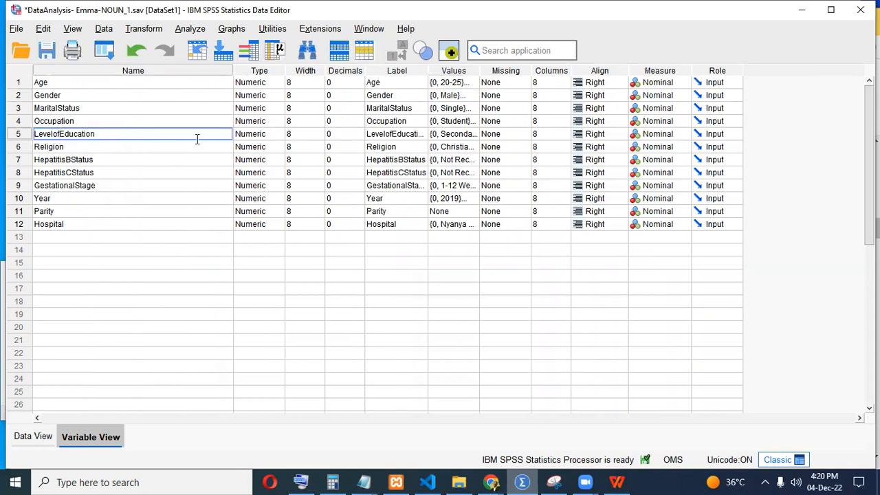
key("BackSpace")
key("BackSpace")
type("_")
left_click(196, 144)
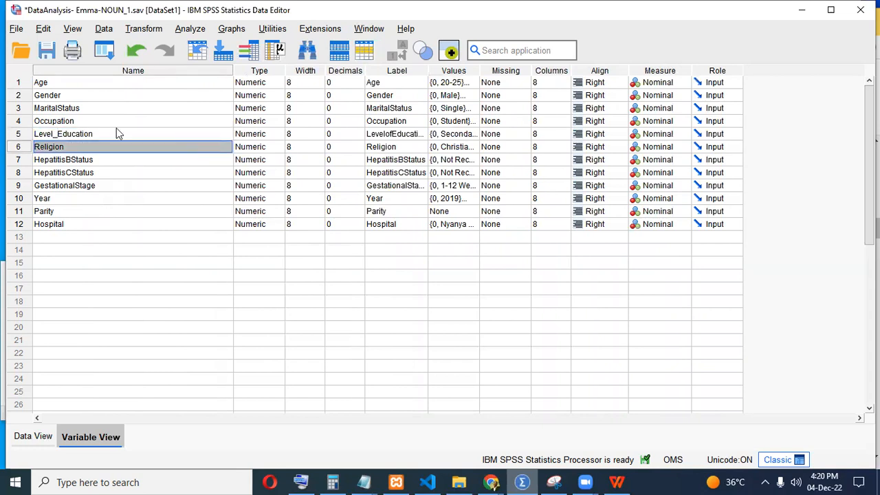
- Try to replace the underscore in the Level_Education variable name with a space
double_click(90, 134)
left_click(57, 134)
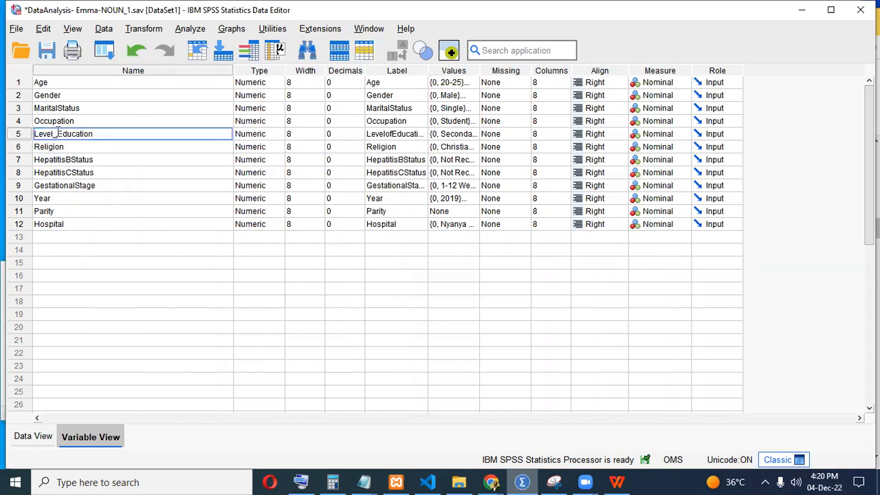
key("BackSpace")
key("End")
key("shift+Left")
key("shift+Left")
key("shift+Left")
key("shift+Left")
key("shift+Left")
key("shift+Left")
key("shift+Left")
key("shift+Left")
key("shift+Left")
key("shift+Left")
key("shift+Left")
key("shift+Left")
key("shift+Left")
key("shift+Left")
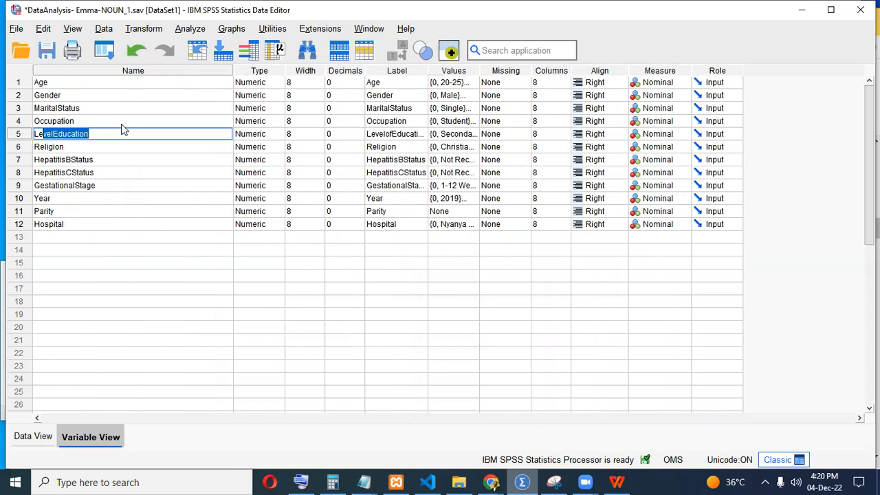
key("Right")
key("Right")
key("Right")
key("Right")
key("Right")
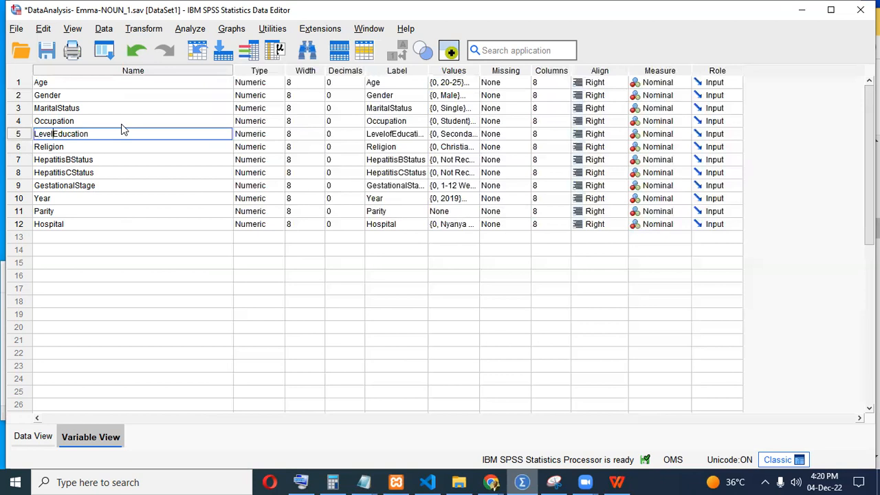
type("_")
key("Return")
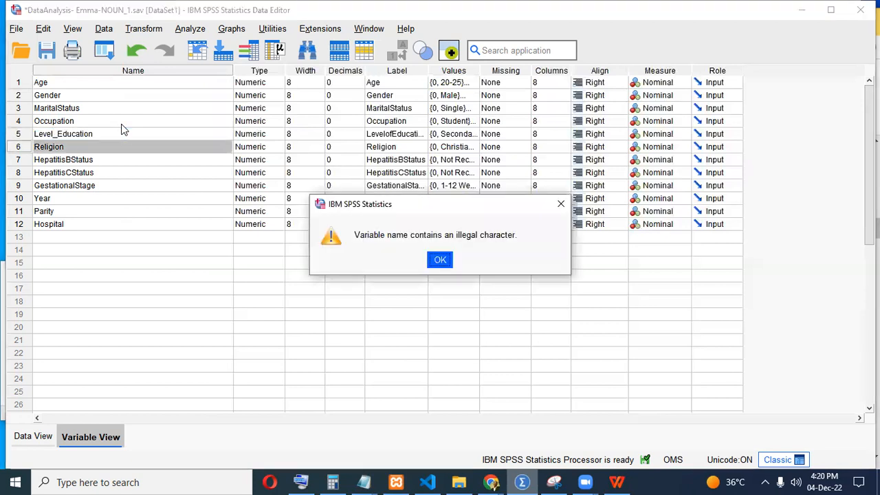
left_click(440, 261)
- Retry renaming Level_Education with something other than the underscore between the two words
double_click(68, 134)
left_click(66, 133)
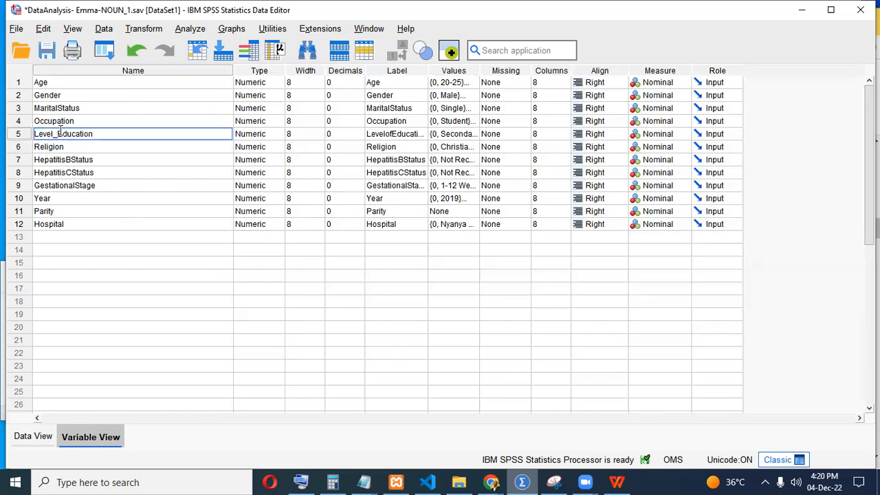
key("BackSpace")
key("Return")
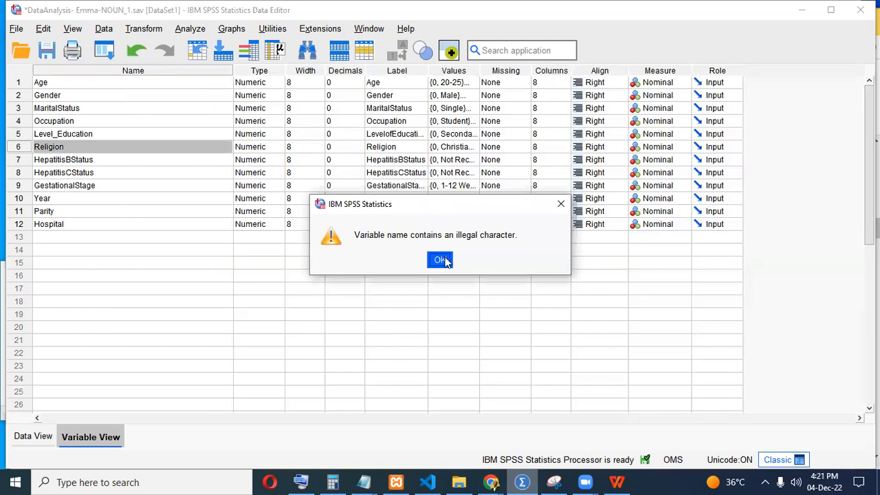
key("Return")
- Restore the education variable's name to LevelofEducation
left_click(66, 133)
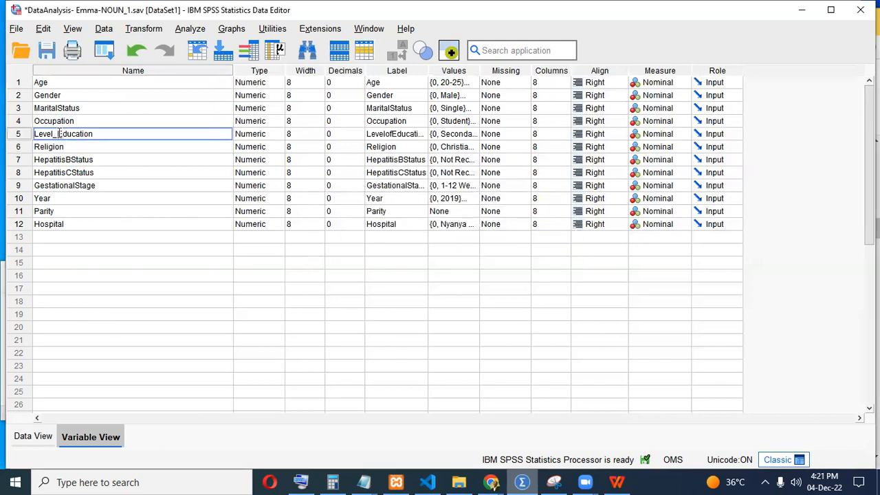
key("BackSpace")
type("of")
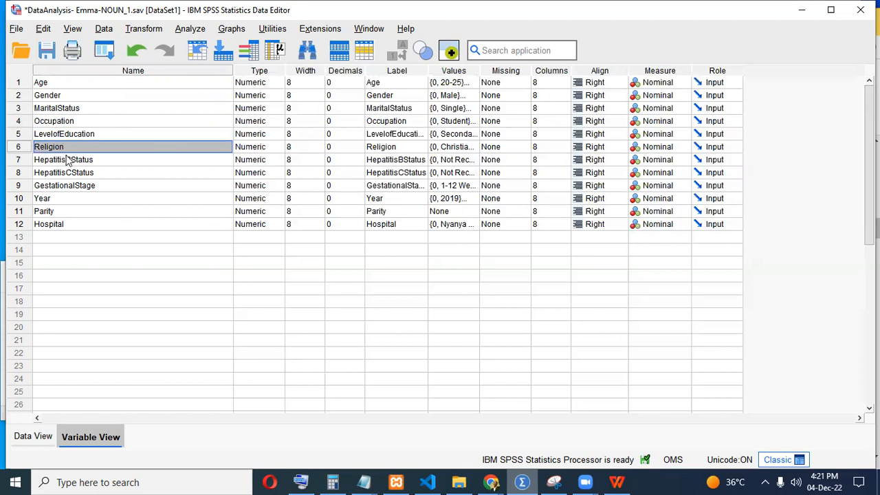
left_click(117, 133)
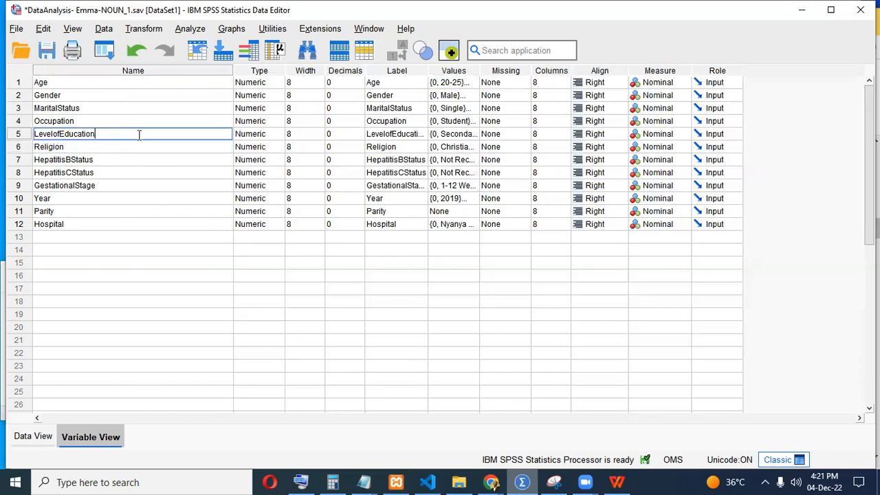
- Adjust the width of the Label column so the full variable labels just fit
left_click(397, 133)
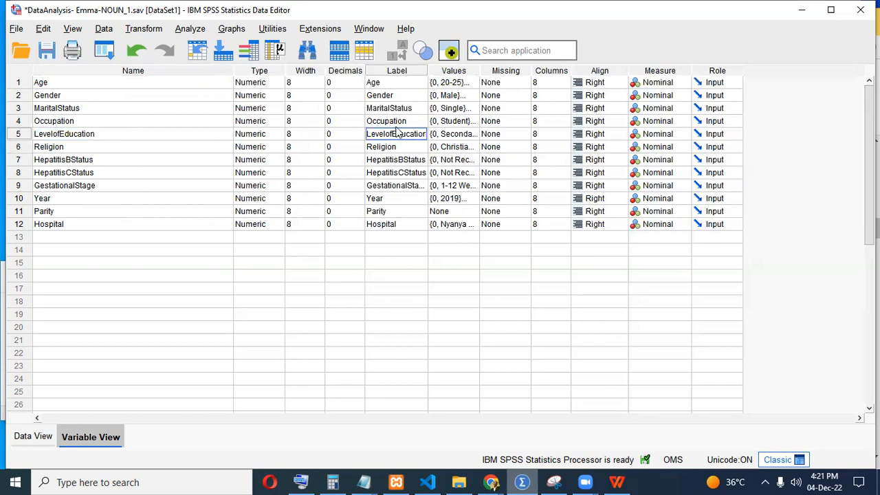
left_click(438, 71)
left_click_drag(440, 71, 636, 70)
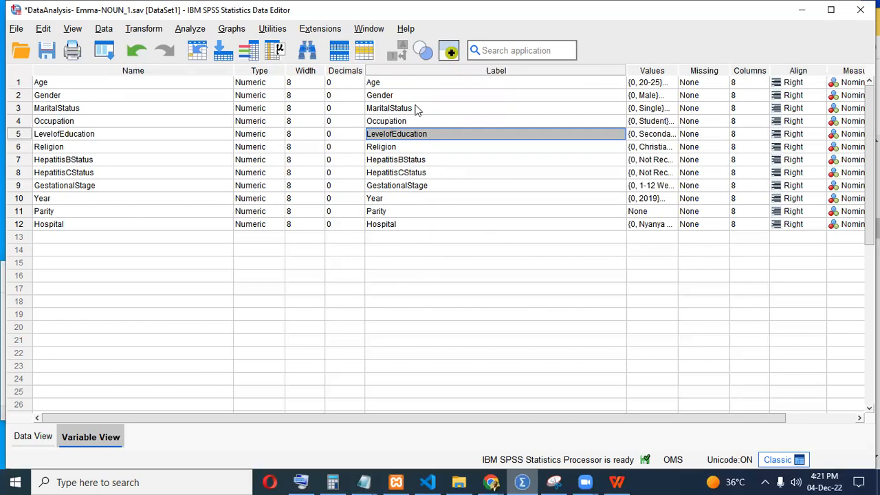
left_click_drag(625, 71, 450, 93)
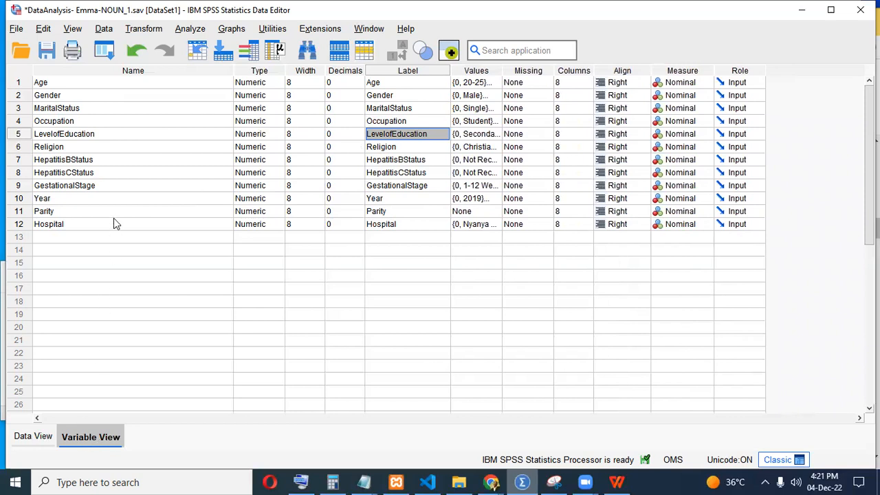
- Switch to the data records and examine the coded responses down to the last case and back near the first
left_click(32, 436)
scroll(165, 189, "up", 6)
scroll(168, 191, "down", 1)
scroll(440, 261, "down", 20)
scroll(858, 381, "down", 12)
scroll(858, 380, "down", 14)
scroll(710, 279, "up", 6)
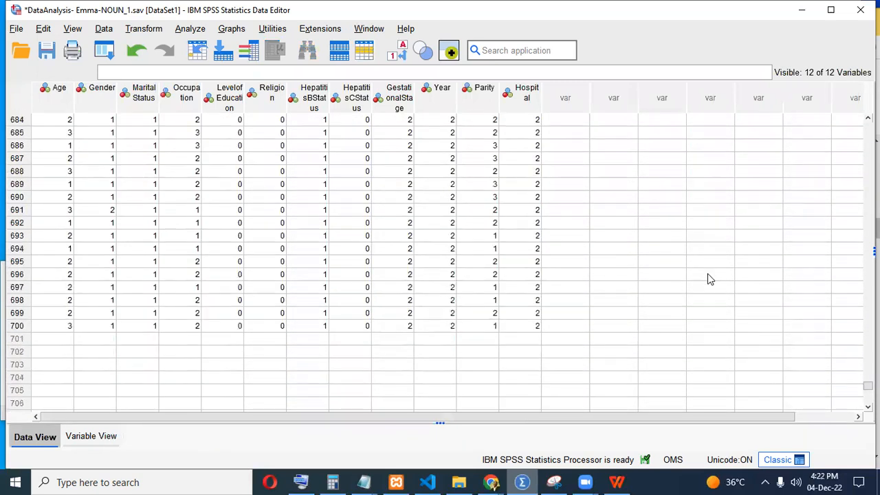
scroll(710, 279, "up", 1)
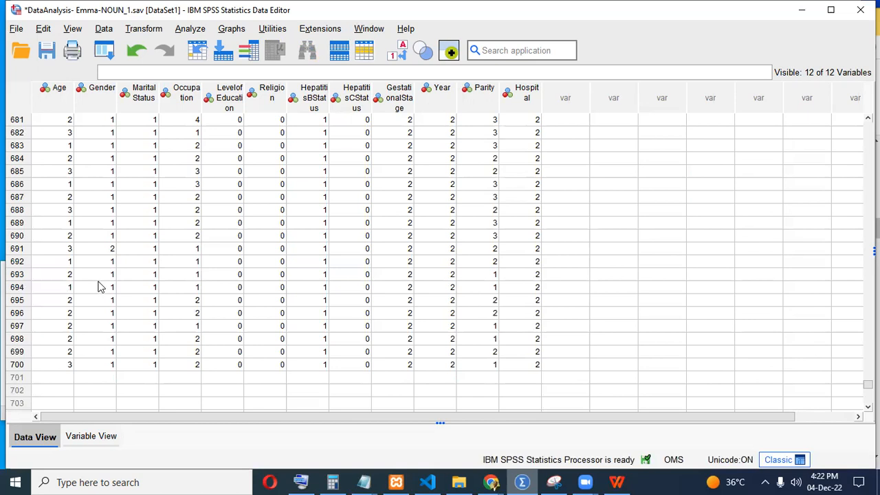
left_click_drag(54, 367, 532, 370)
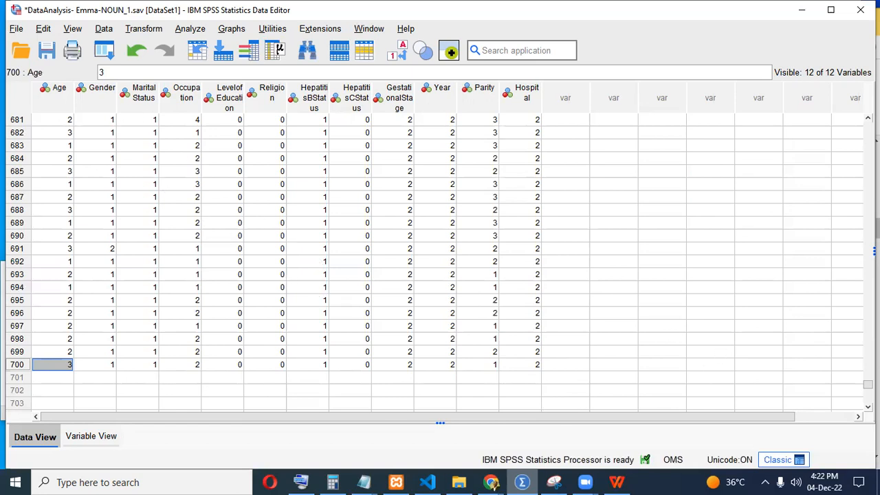
left_click_drag(867, 384, 864, 126)
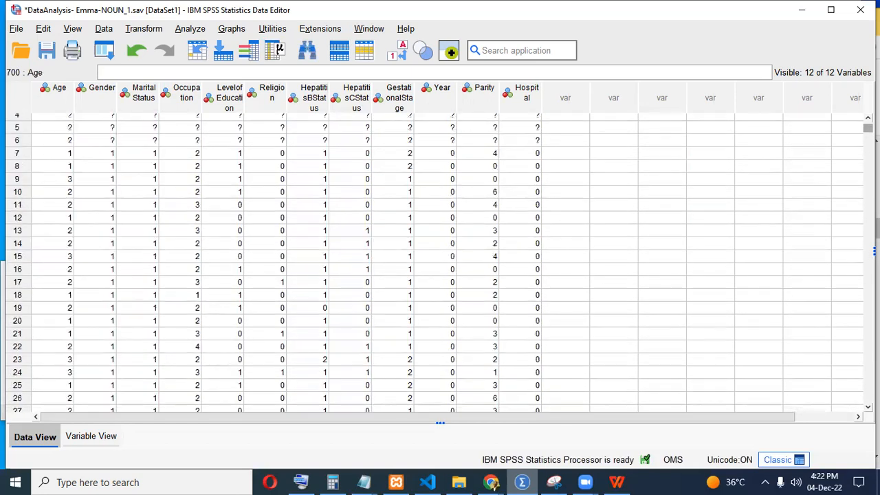
- Starting from the first case's coded age, look up the value labels defined for the Age variable
left_click(45, 122)
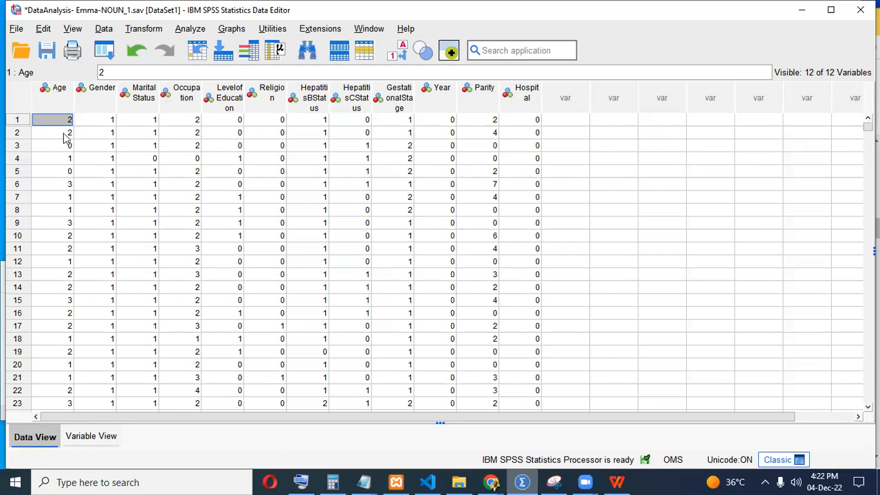
left_click(82, 444)
double_click(432, 82)
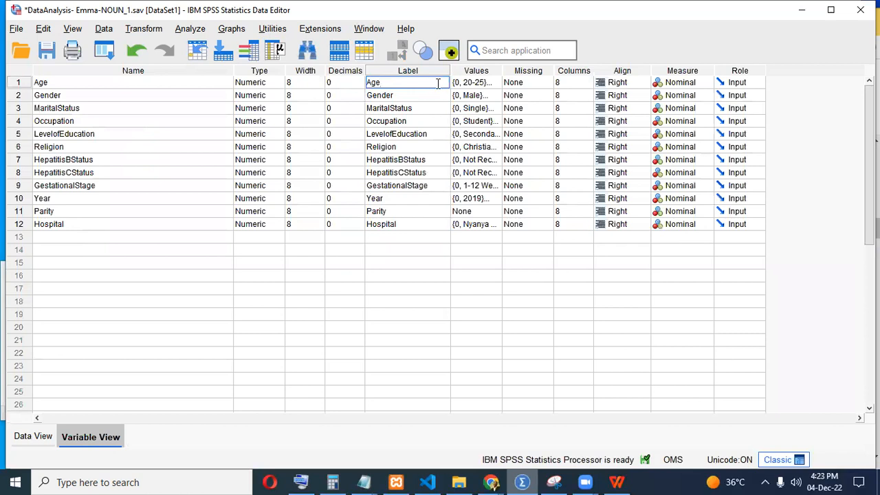
left_click(428, 135)
left_click(406, 81)
left_click(481, 85)
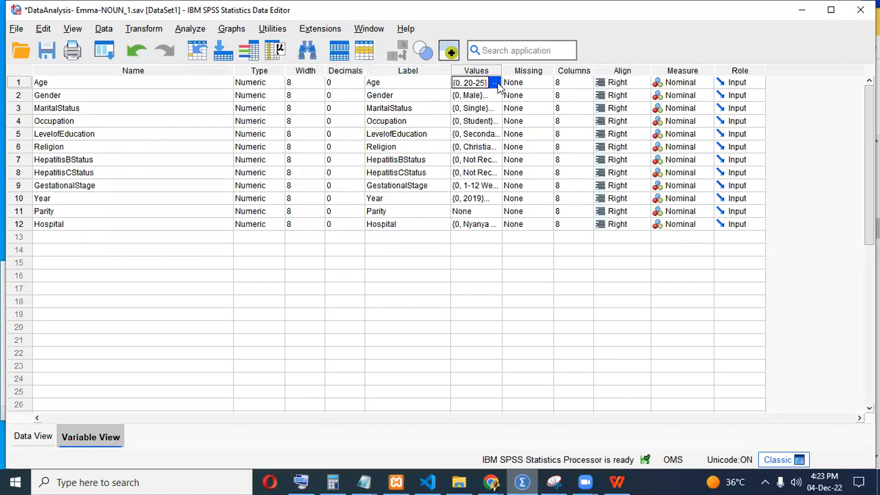
left_click(495, 83)
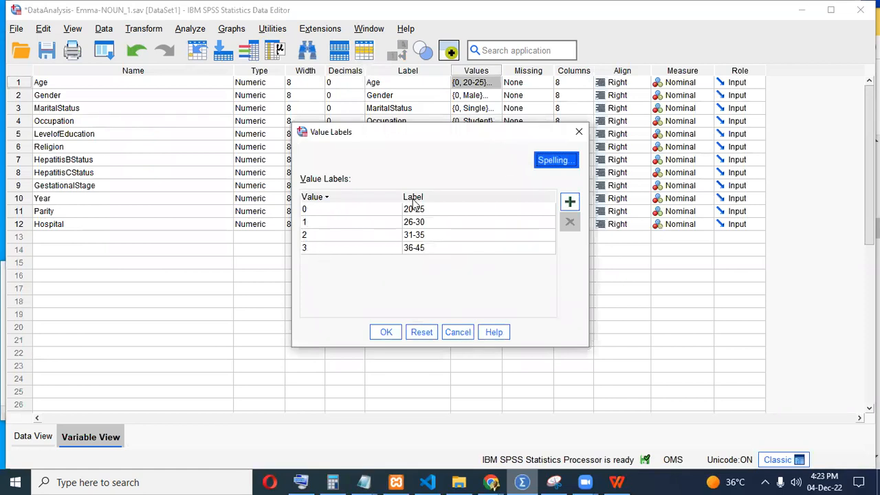
left_click(576, 131)
- Return to the first case's data record and check its codes against the code book in WPS Office
left_click(46, 437)
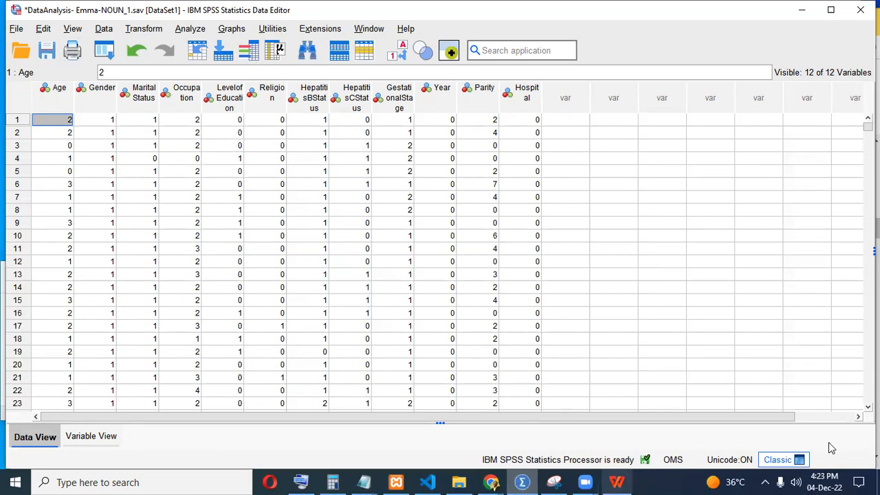
left_click(70, 126)
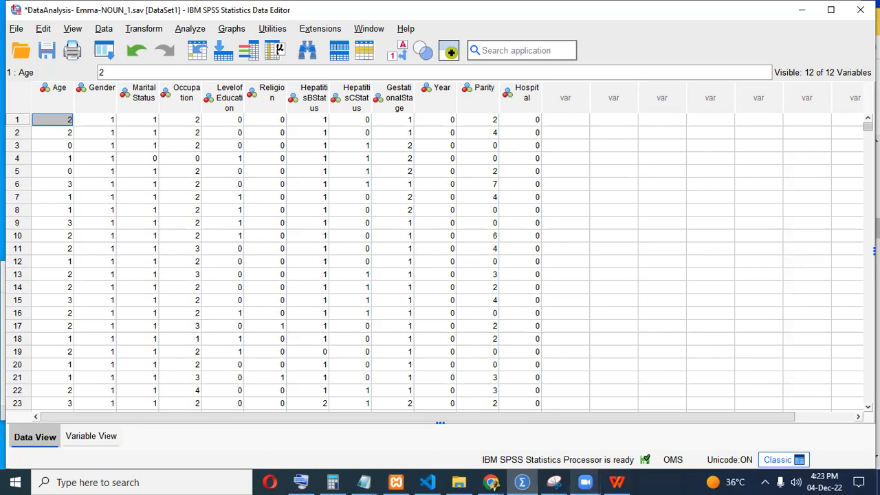
mouse_move(867, 127)
left_mouse_down()
mouse_move(867, 397)
mouse_move(867, 124)
left_mouse_up()
left_click(616, 481)
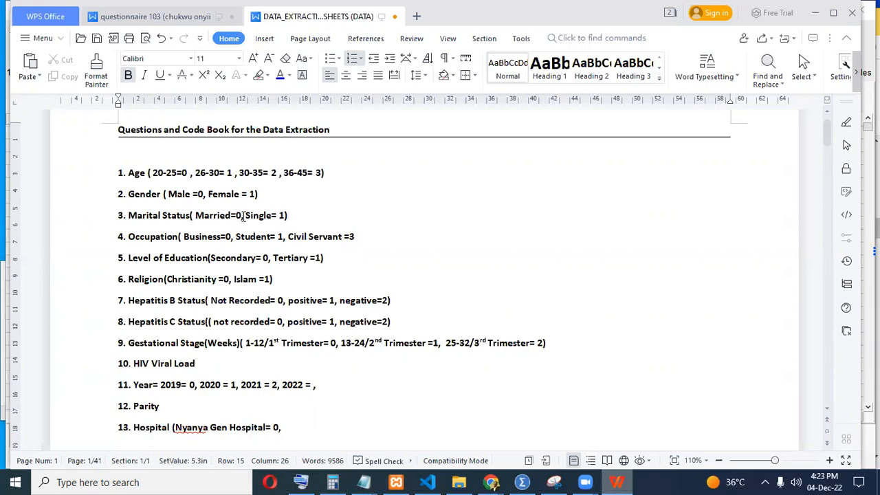
left_click(616, 481)
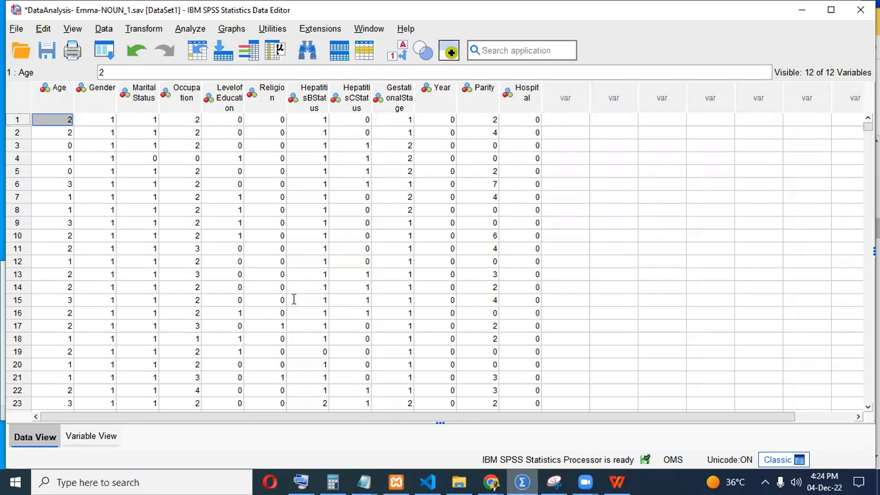
- In WPS Office, compare the extraction table's occupations with the code book's Occupation codes, highlighting STYLIST in record 05
key("alt+Tab")
scroll(151, 206, "up", 3)
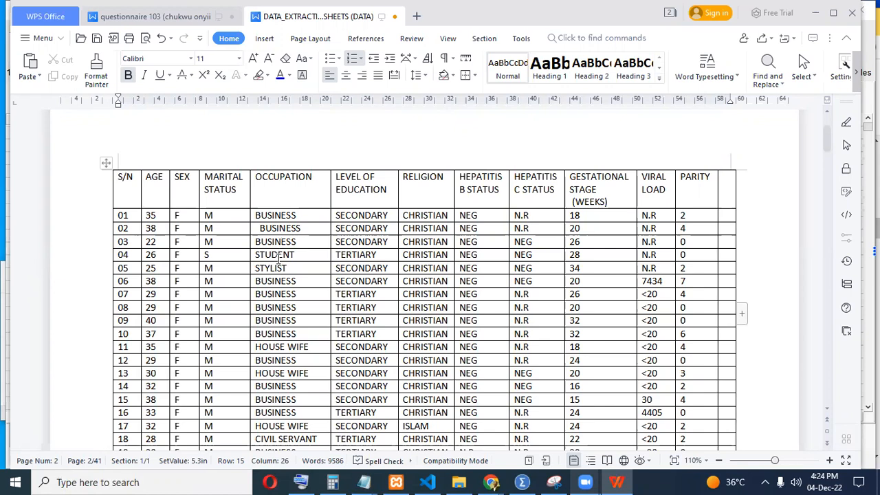
left_click_drag(288, 268, 255, 268)
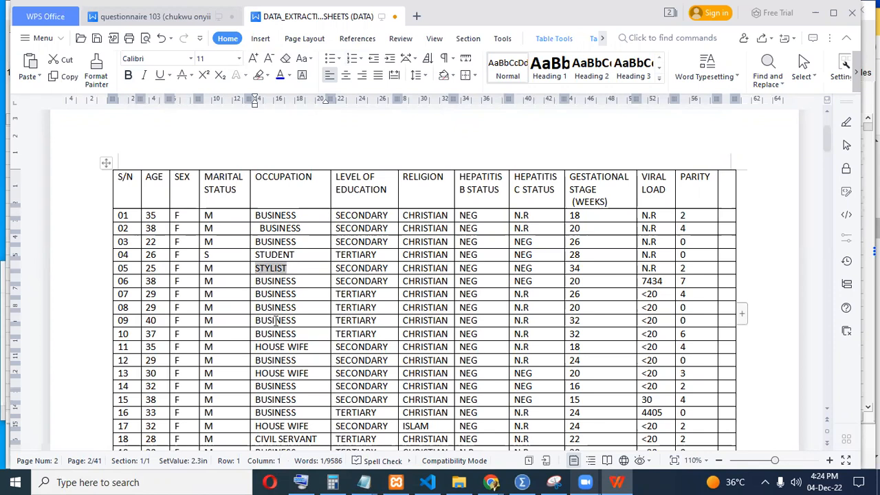
scroll(284, 218, "up", 15)
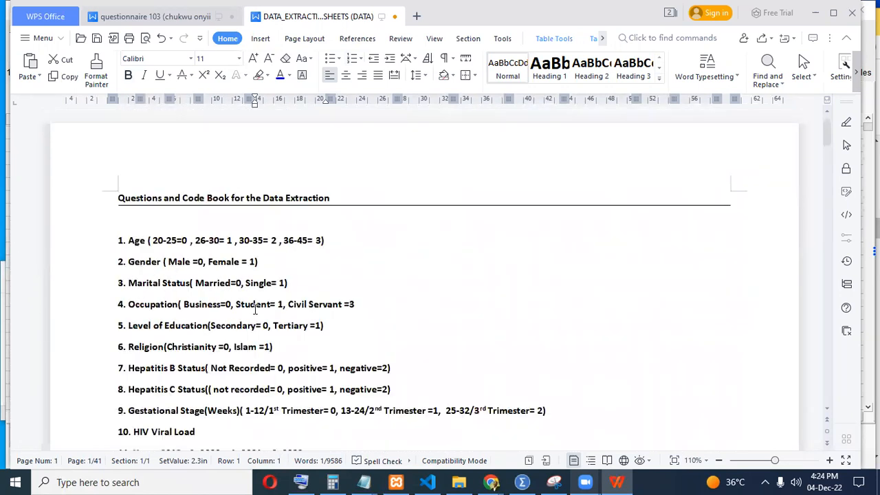
scroll(232, 304, "down", 15)
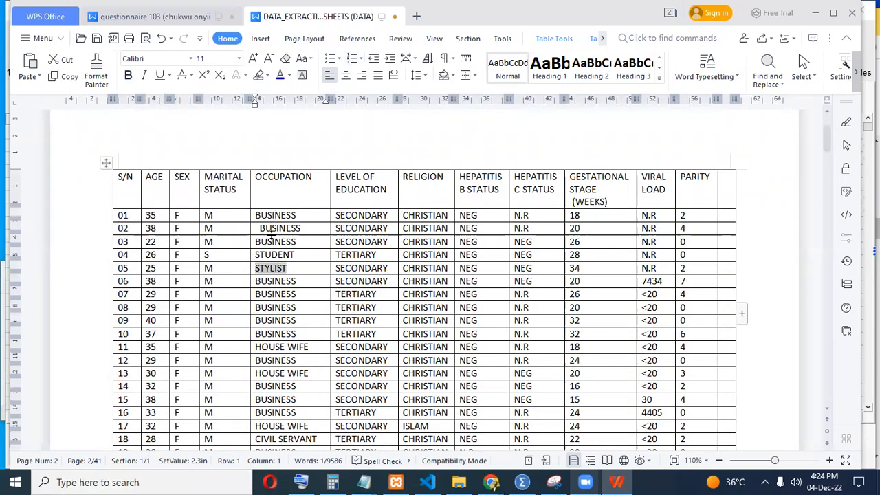
scroll(273, 256, "up", 15)
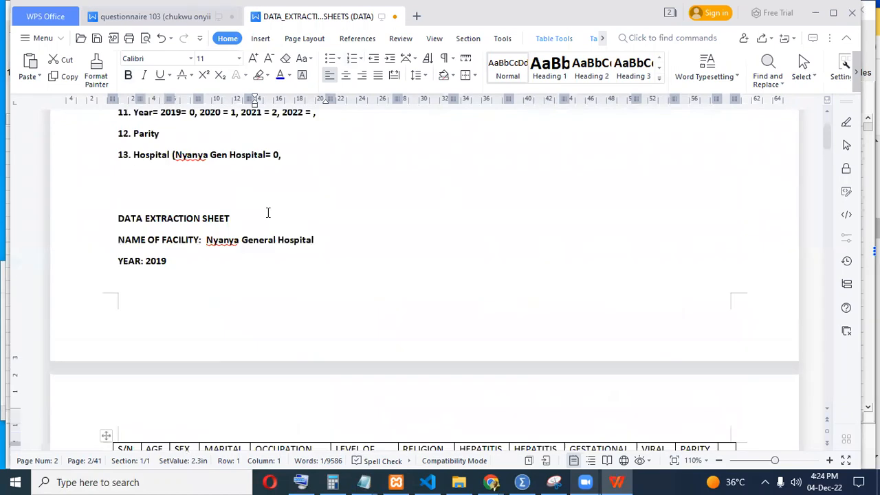
scroll(242, 218, "up", 3)
scroll(242, 227, "down", 2)
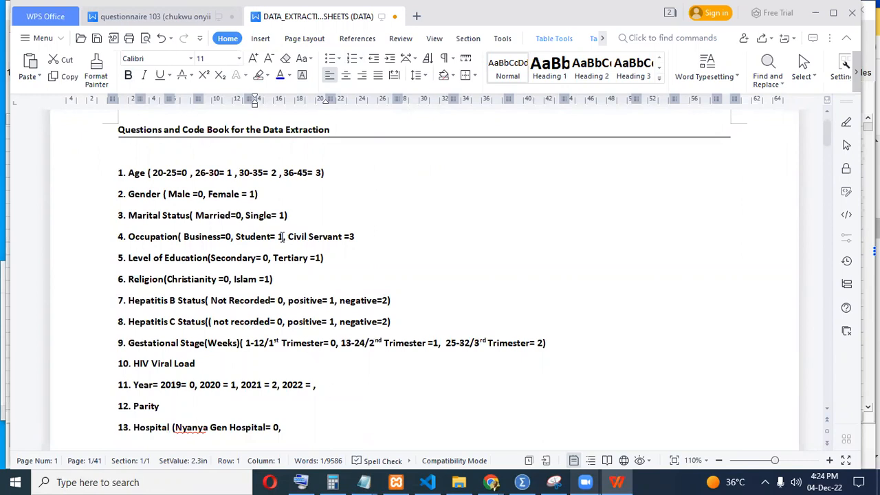
scroll(345, 352, "down", 5)
scroll(345, 353, "down", 4)
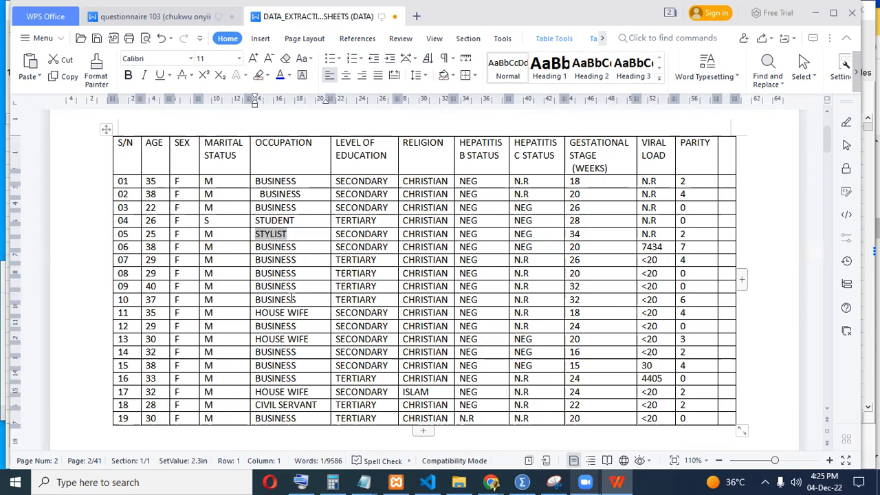
- Compare the coded SPSS records with the WPS Office code book and extraction table, highlighting the Occupation codes in item 4
left_click(522, 482)
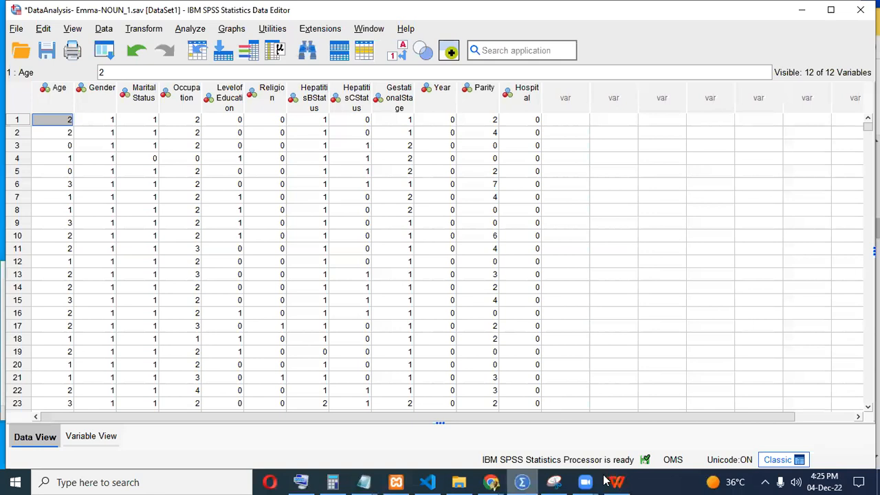
key("alt+Tab")
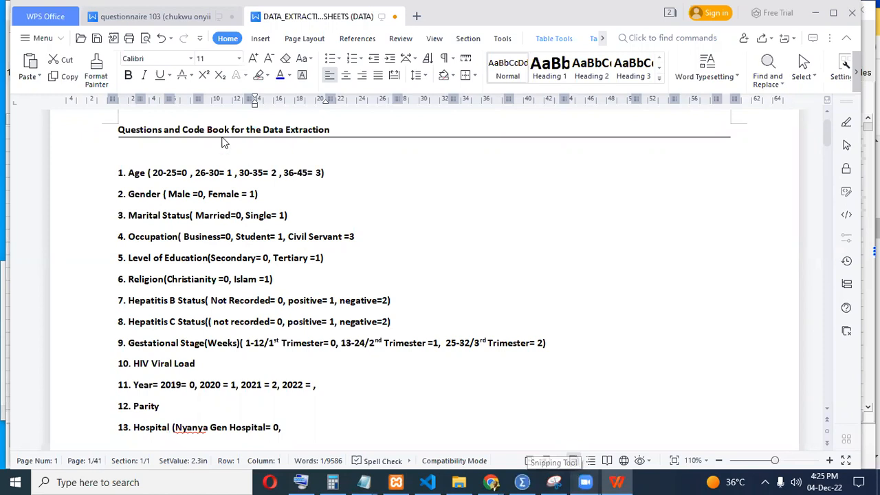
key("alt+Tab")
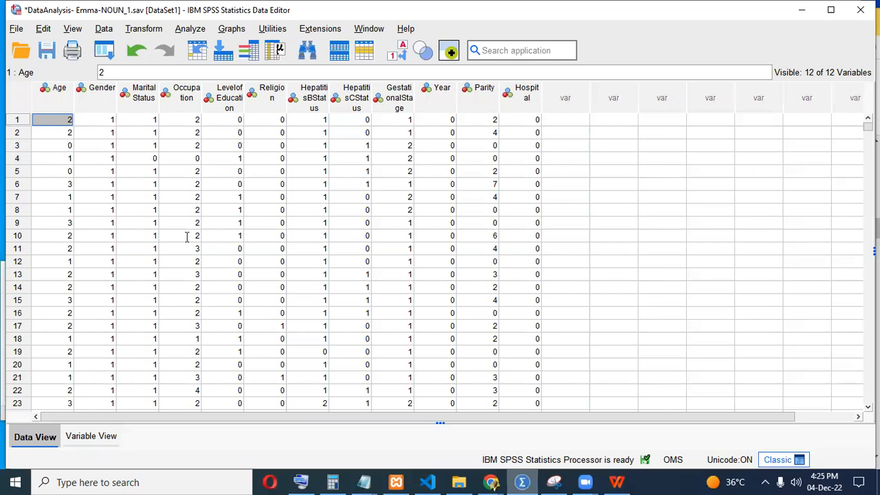
key("alt+Tab")
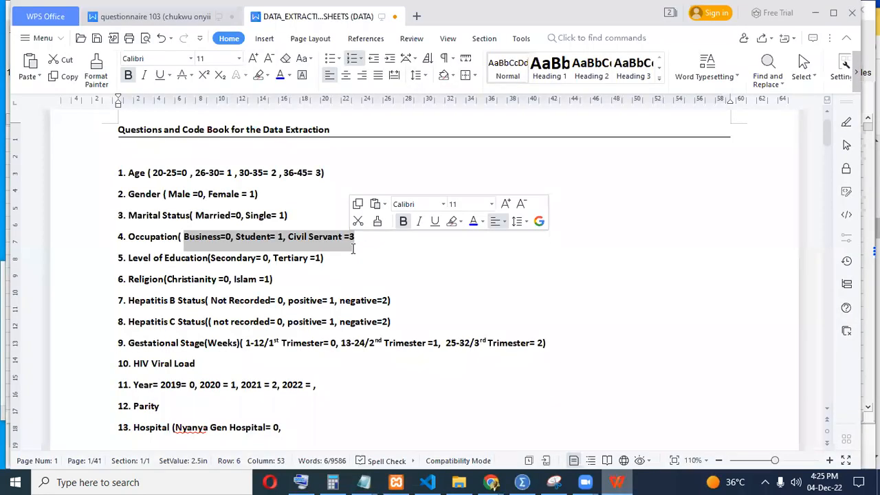
scroll(611, 360, "down", 12)
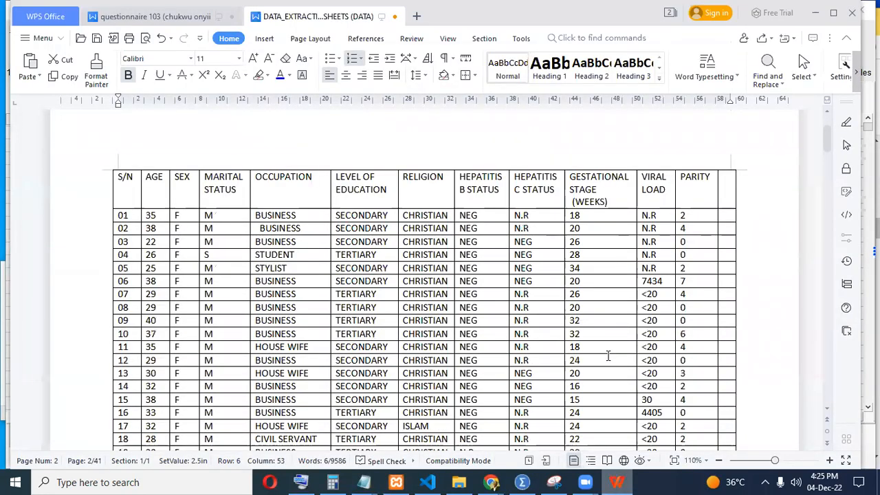
scroll(442, 210, "up", 12)
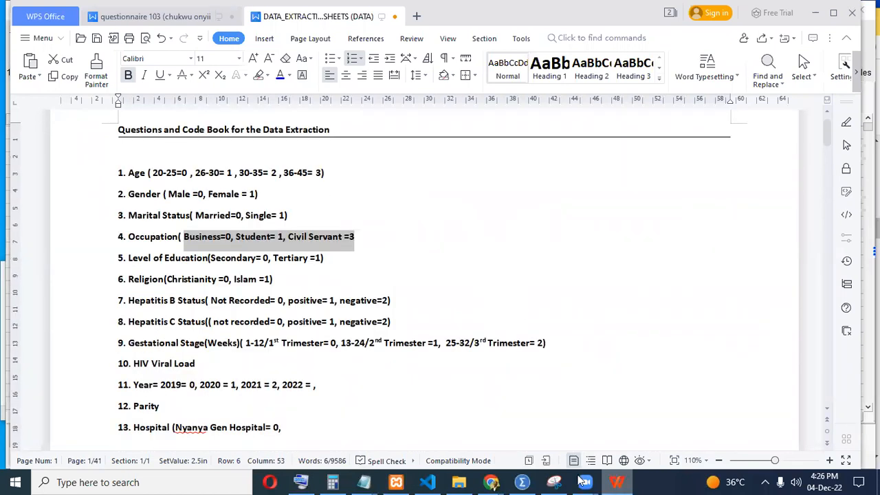
- Switch to SPSS and examine the coded records through about case 149 and back to the first case
left_click(522, 482)
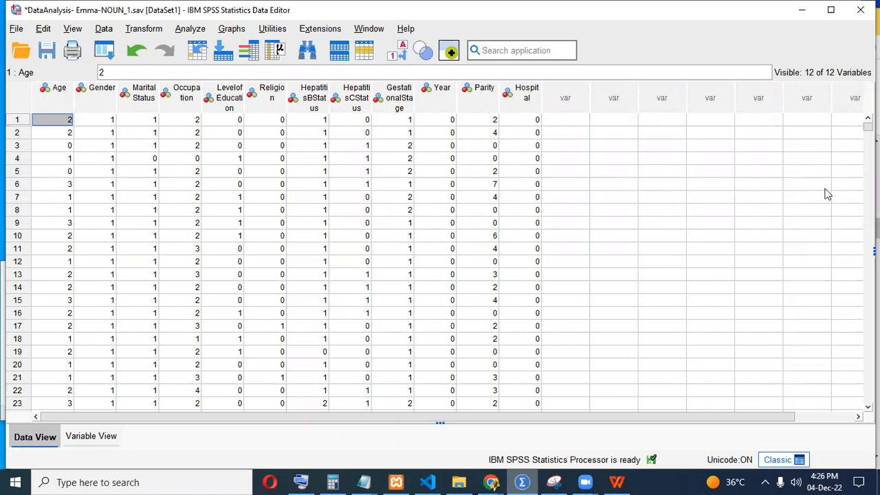
scroll(287, 206, "down", 20)
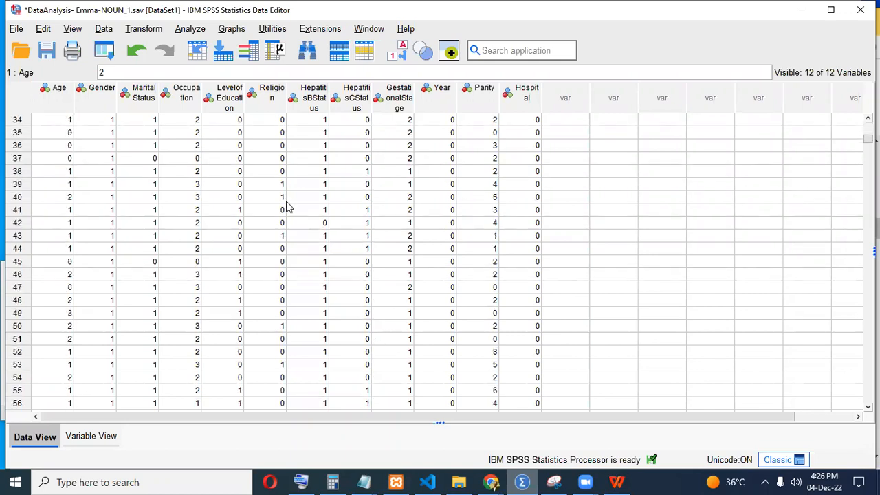
scroll(288, 208, "down", 11)
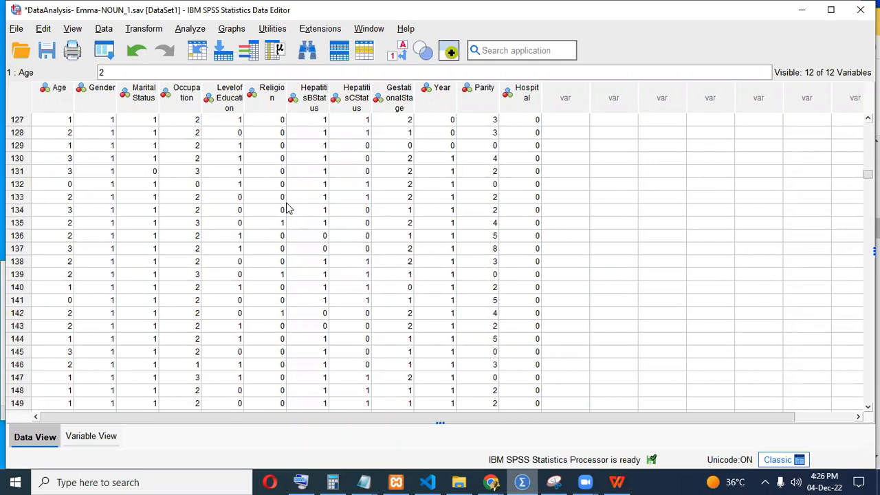
scroll(287, 209, "up", 16)
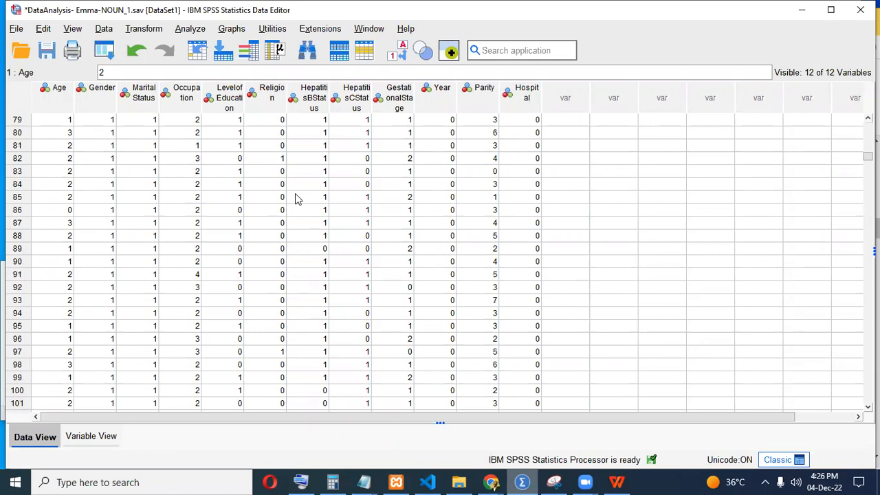
scroll(338, 269, "up", 20)
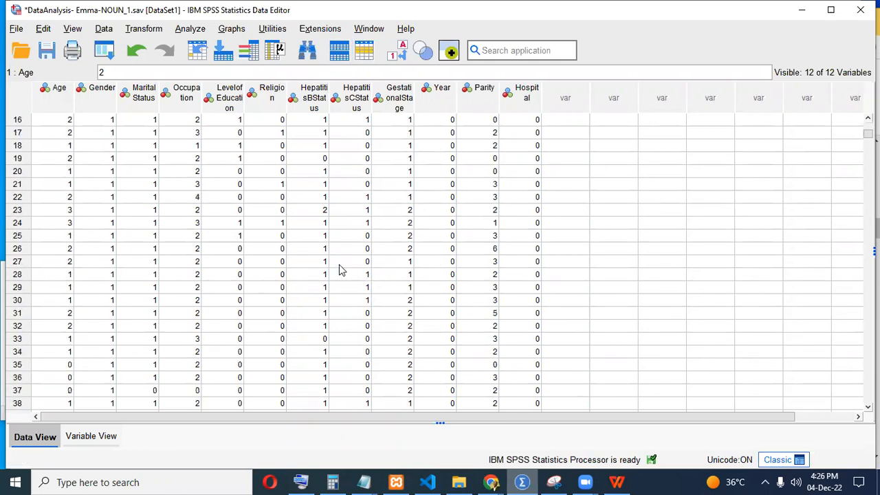
scroll(339, 269, "up", 5)
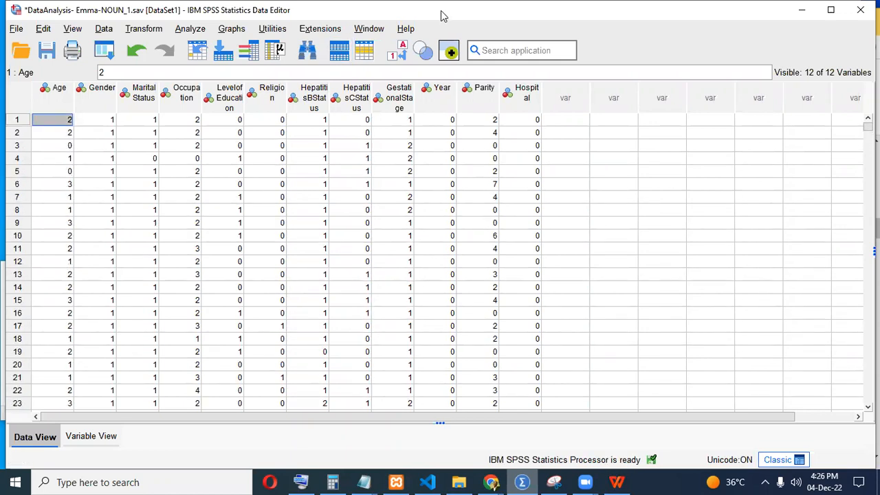
- Move the data editor window lower on the desktop and review the available file, data and graph commands
left_click_drag(442, 15, 486, 88)
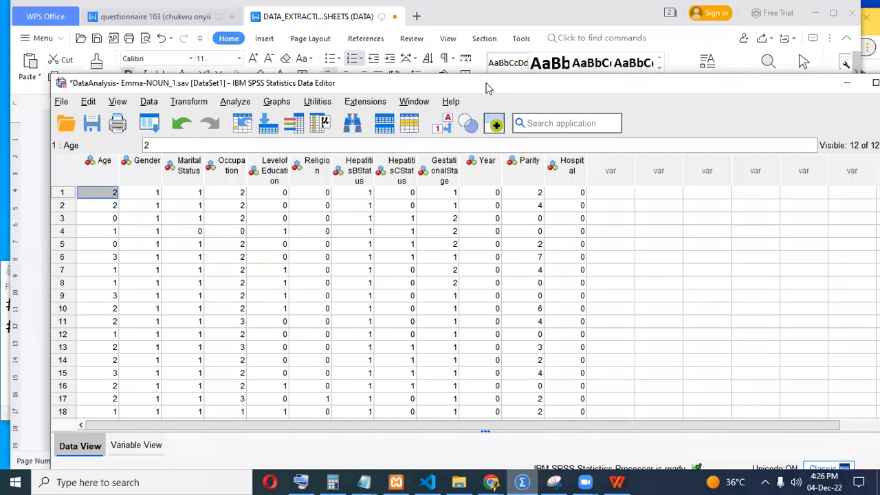
left_click(61, 102)
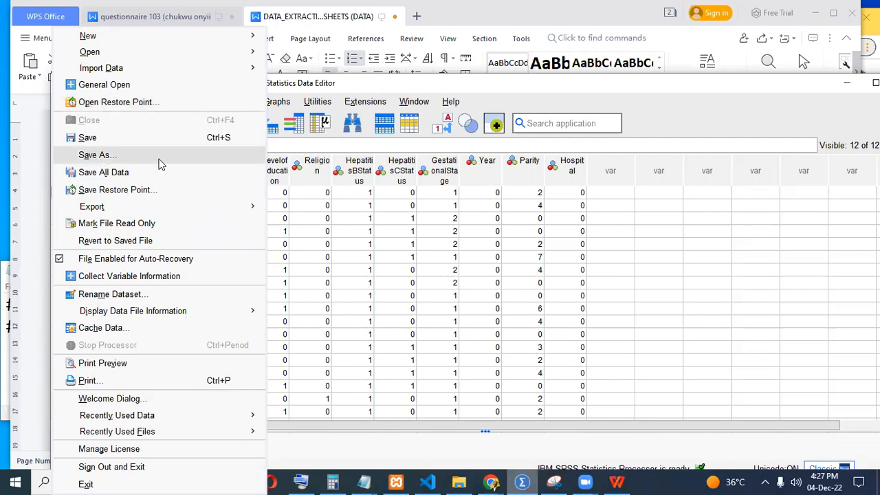
left_click(430, 86)
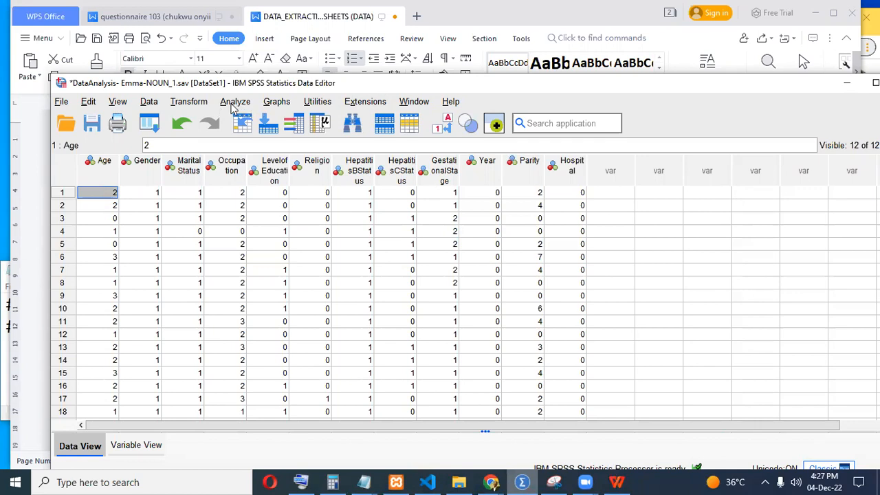
left_click(149, 101)
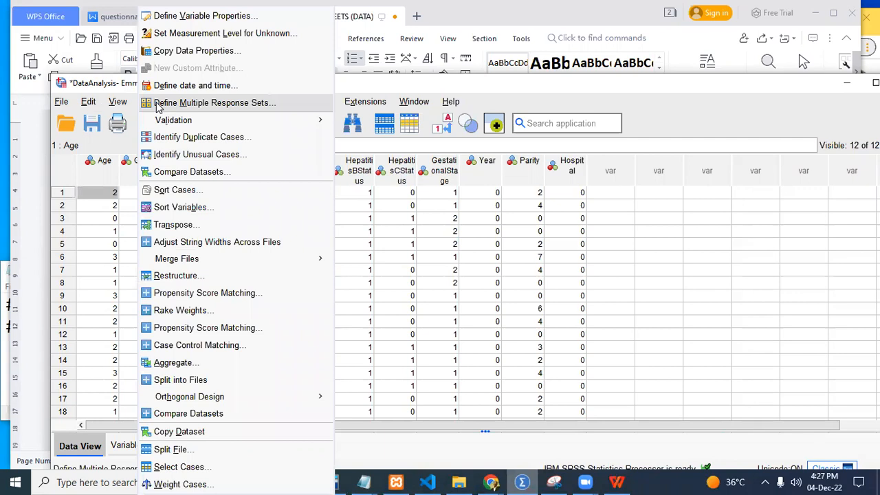
left_click(345, 103)
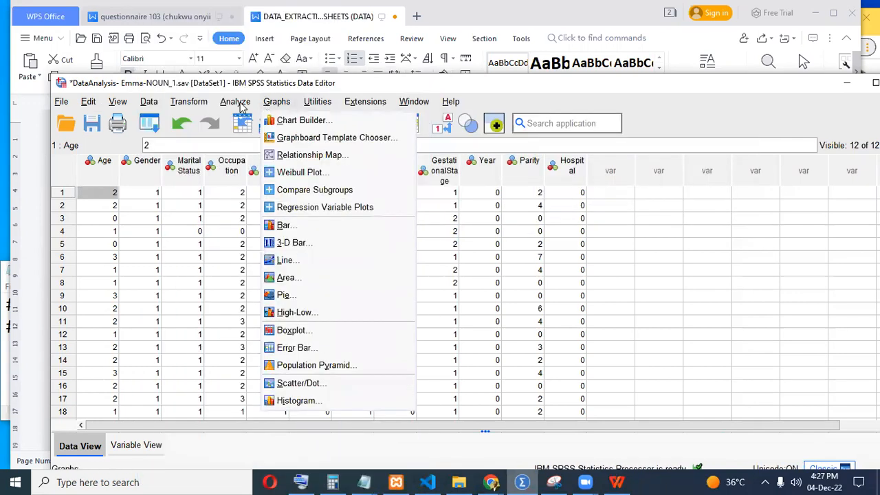
mouse_move(239, 103)
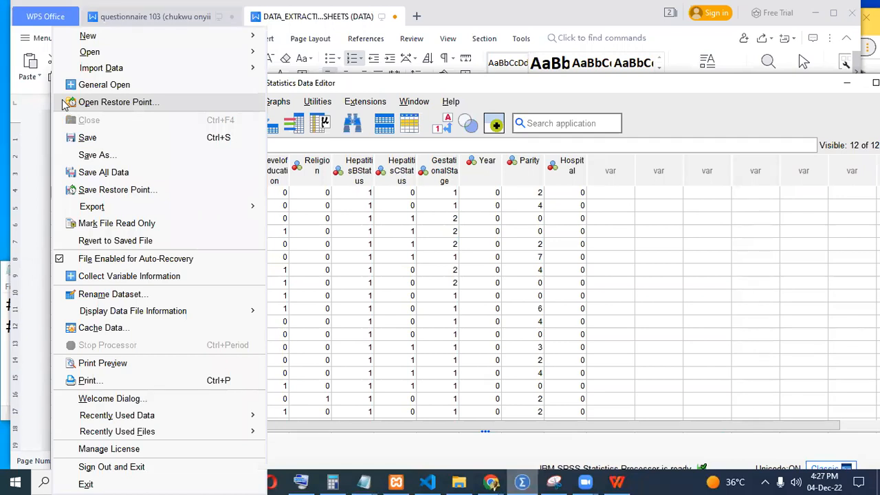
left_click(651, 96)
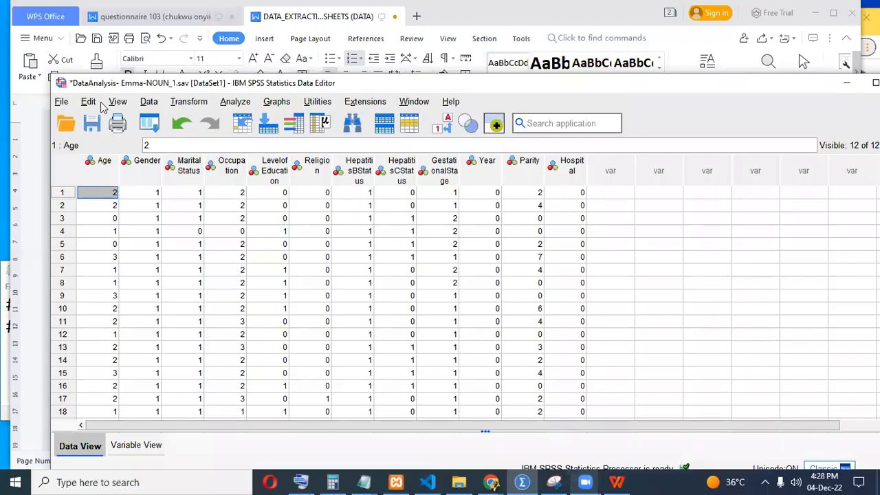
- Start a Codebook report and move GestationalStage to the end of the codebook variables list
left_click(236, 101)
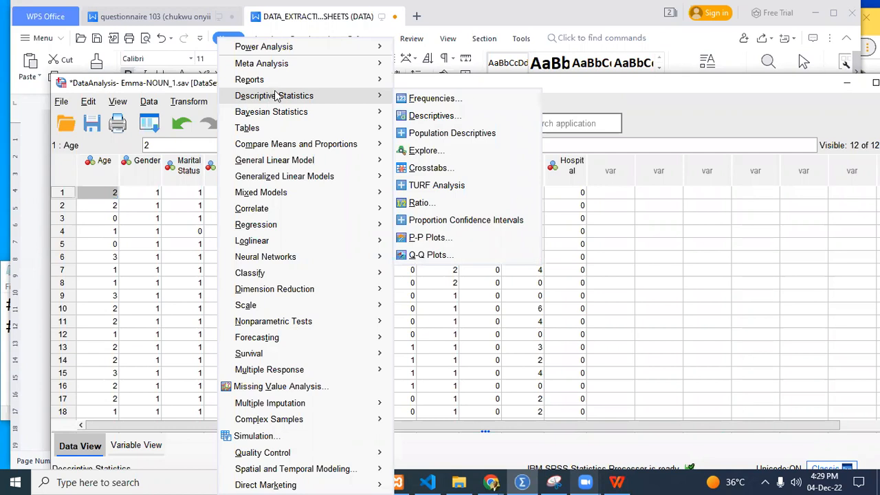
mouse_move(357, 86)
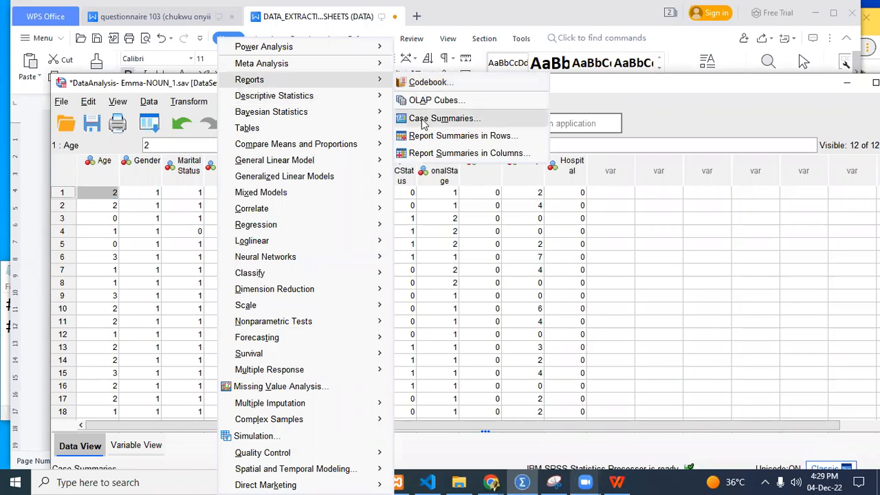
left_click(429, 84)
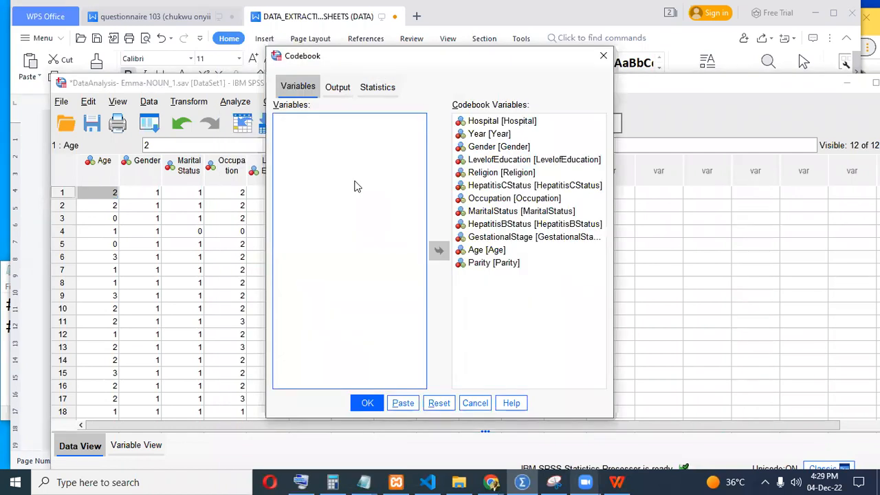
left_click(499, 237)
left_click(439, 251)
left_click(439, 250)
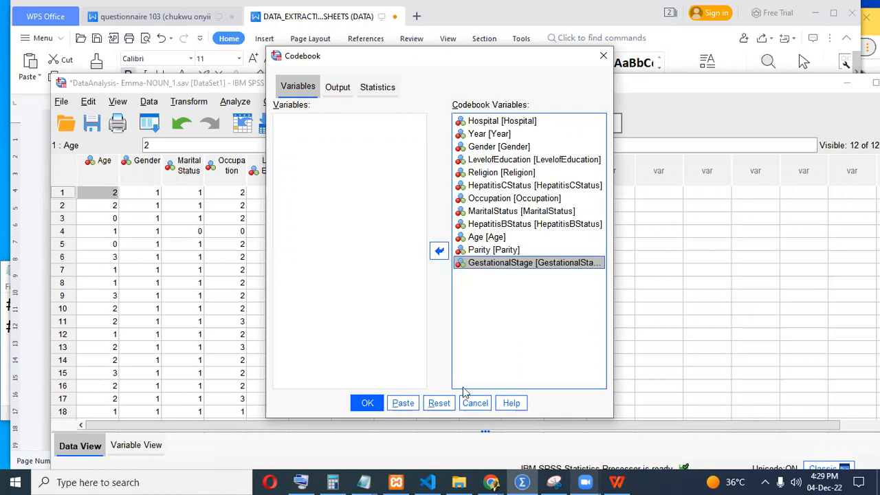
- Review the Codebook output and statistics options and generate the report for all twelve variables
left_click(337, 89)
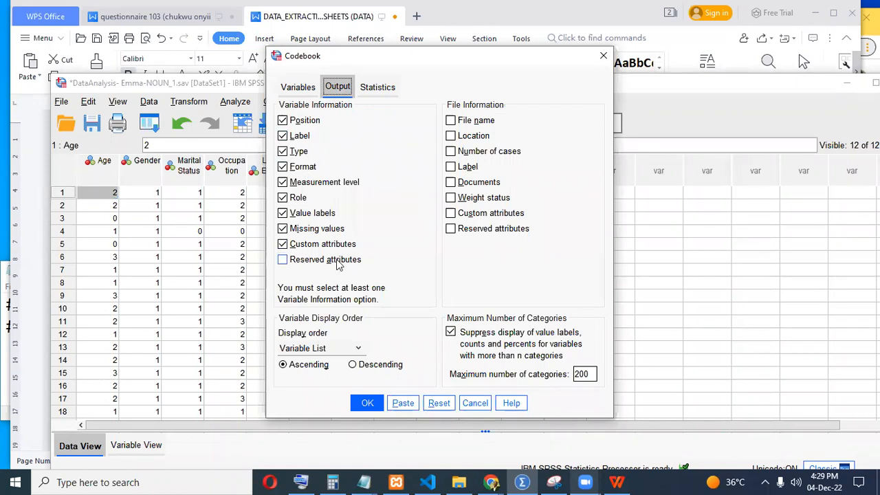
left_click(377, 87)
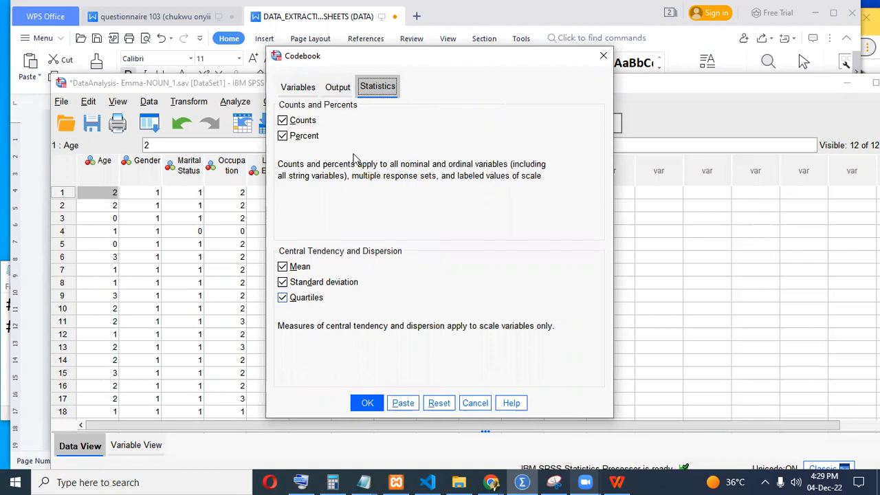
left_click(337, 87)
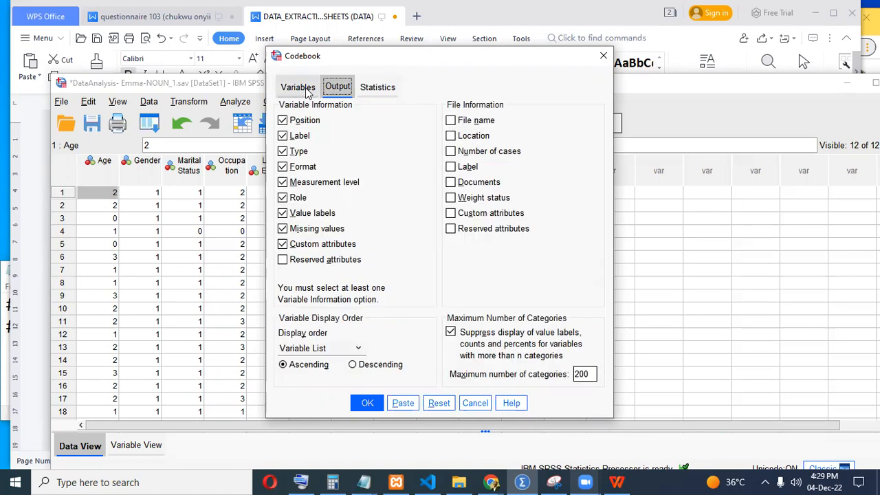
left_click(302, 88)
left_click(366, 404)
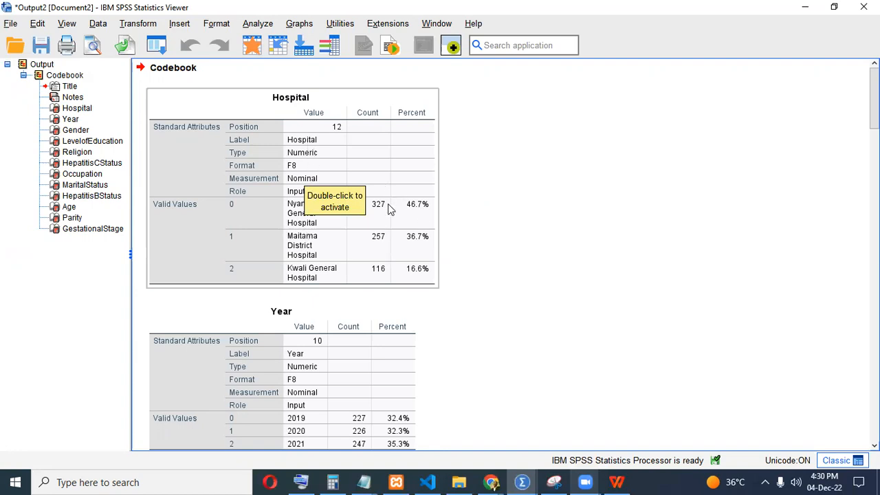
- Examine the value labels, counts and percentages in the Hospital, Year, Gender and LevelofEducation codebook tables
scroll(388, 208, "down", 3)
scroll(299, 237, "down", 2)
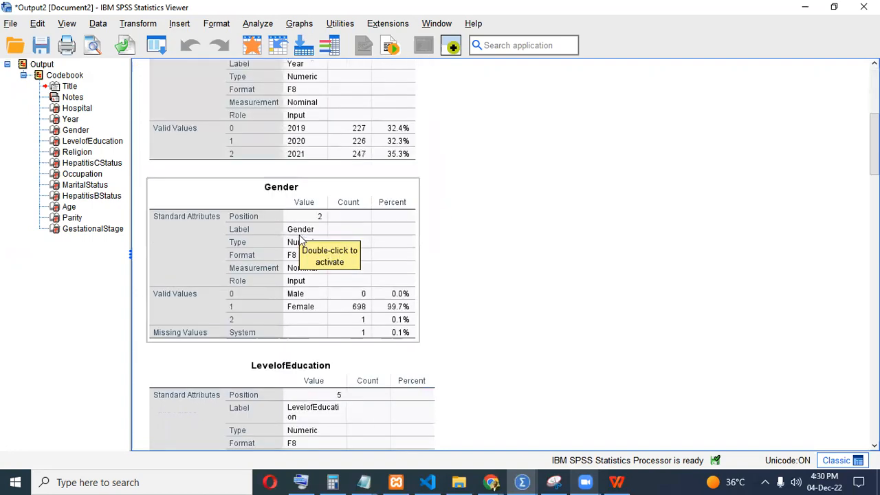
scroll(300, 238, "down", 2)
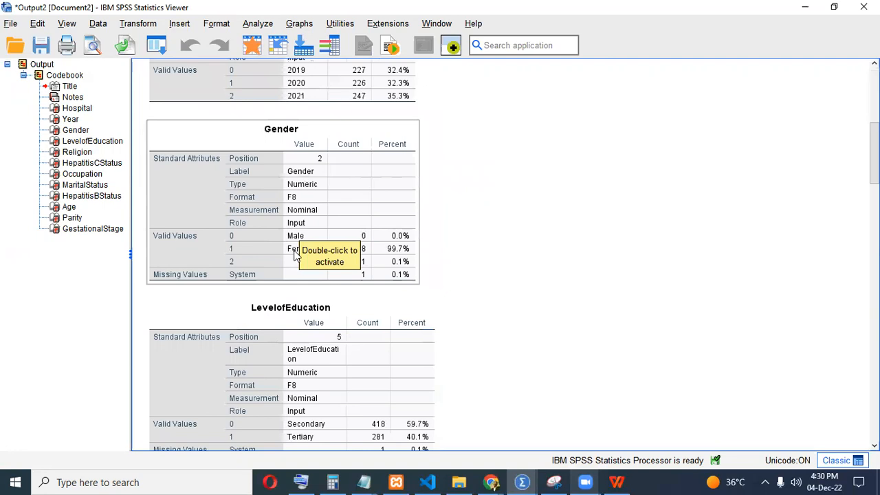
scroll(359, 208, "up", 12)
scroll(359, 209, "down", 8)
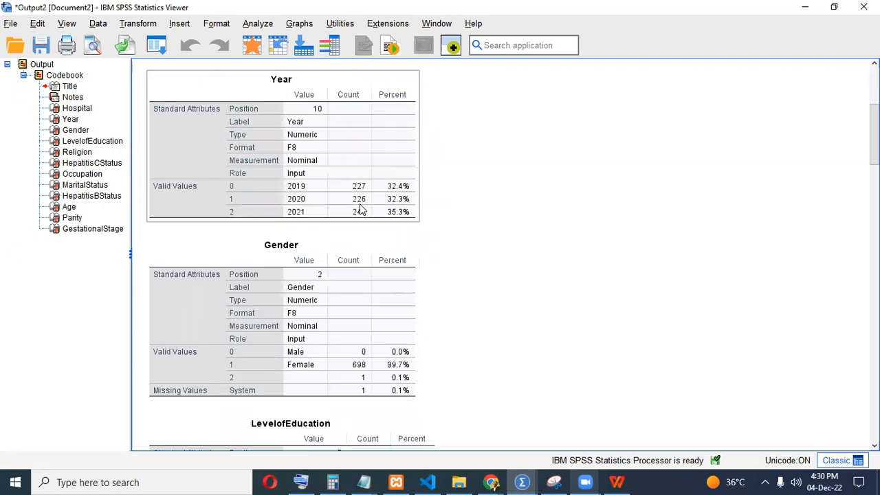
scroll(329, 218, "down", 4)
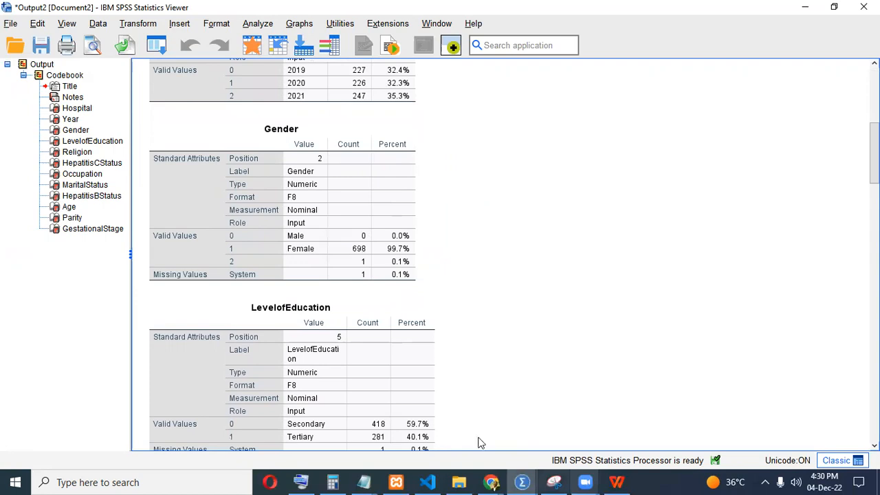
- Switch to the data editor and examine the coded records from the first cases to the end and back
left_click(421, 410)
scroll(282, 261, "down", 15)
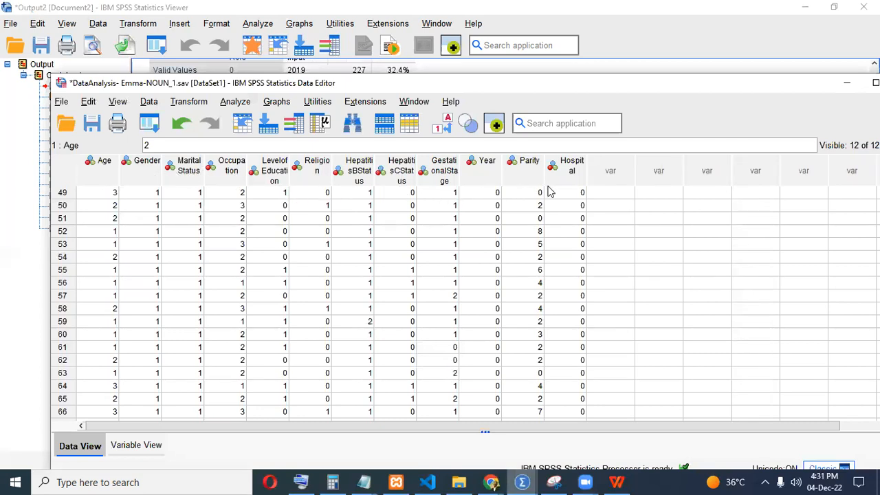
scroll(579, 219, "down", 20)
scroll(574, 325, "down", 20)
scroll(570, 331, "down", 20)
scroll(569, 334, "down", 20)
scroll(569, 338, "down", 20)
scroll(569, 337, "down", 10)
scroll(533, 357, "down", 12)
scroll(583, 355, "up", 7)
scroll(583, 300, "up", 20)
scroll(571, 316, "up", 20)
scroll(571, 316, "up", 20)
scroll(571, 316, "up", 20)
scroll(570, 316, "up", 20)
scroll(571, 316, "up", 20)
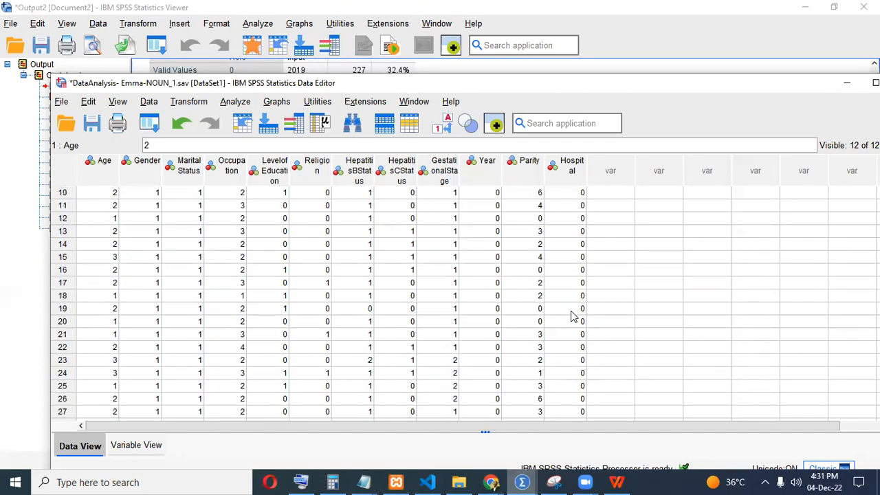
scroll(571, 316, "up", 3)
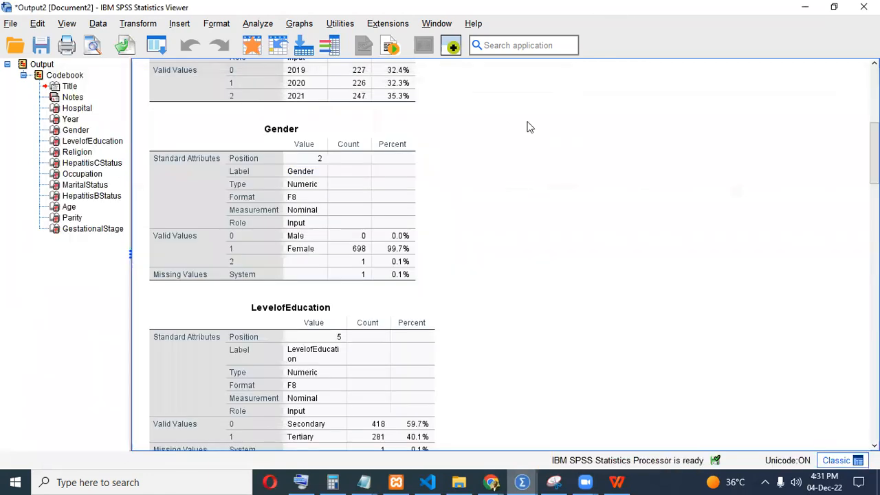
- Return to the codebook output and review the Gender, Year and Hospital frequency tables again
left_click(623, 17)
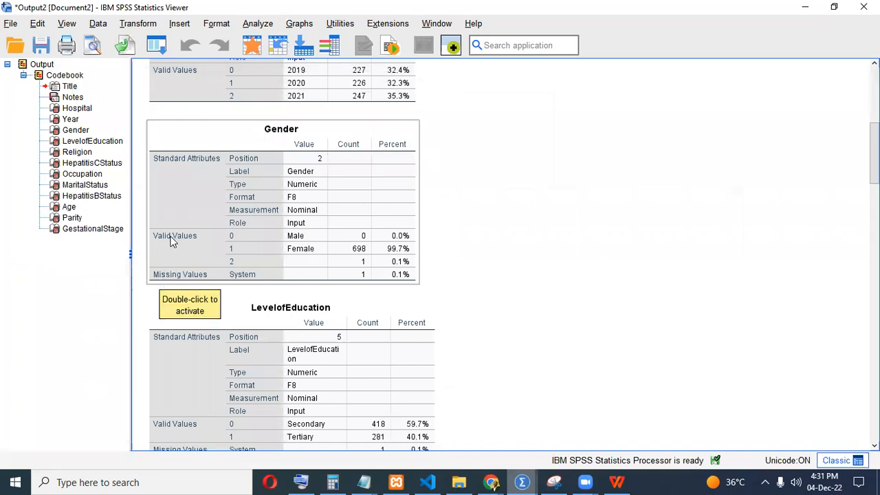
scroll(385, 232, "up", 3)
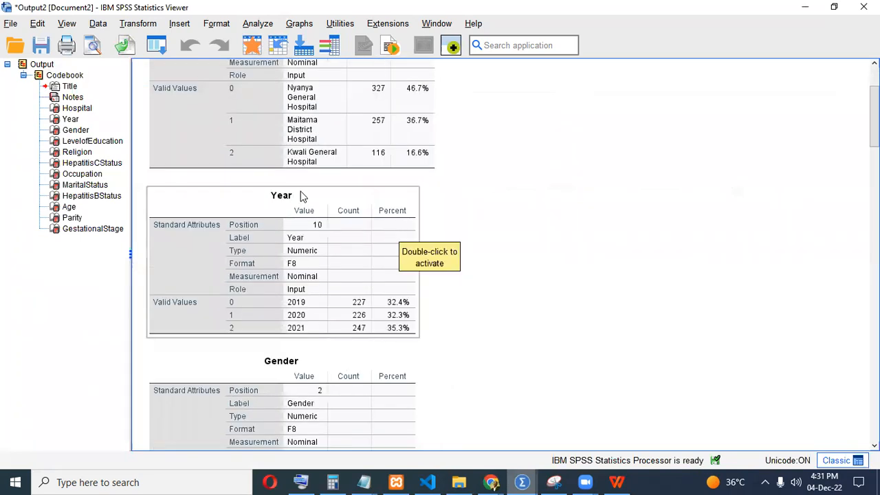
scroll(300, 196, "up", 2)
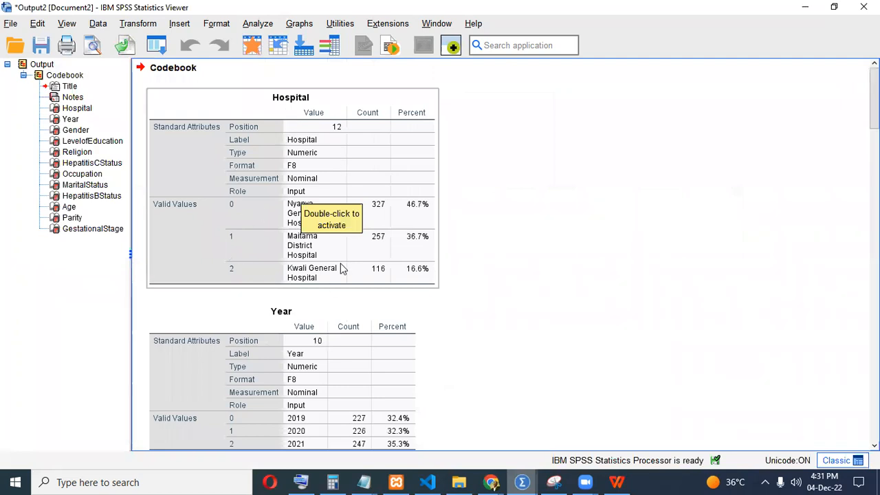
scroll(323, 275, "down", 2)
scroll(309, 272, "down", 1)
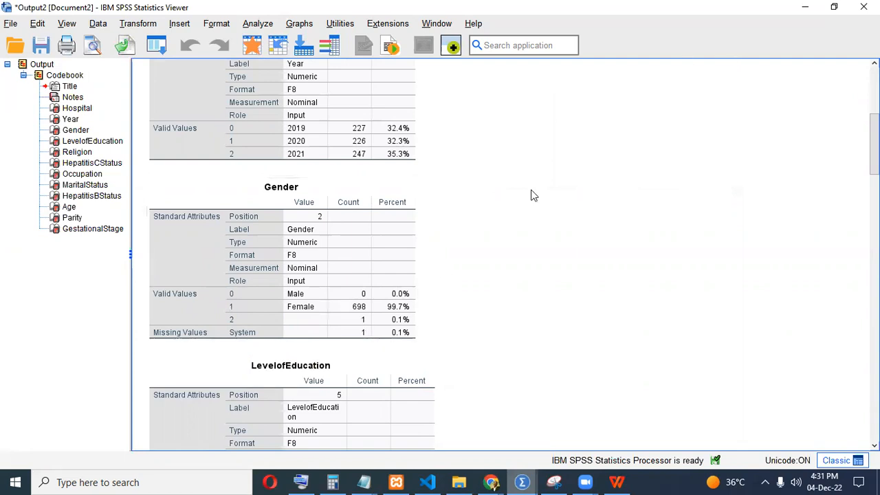
- Return to the data editor and check the Gender codes down to case 700 and back to case 1
left_click(468, 432)
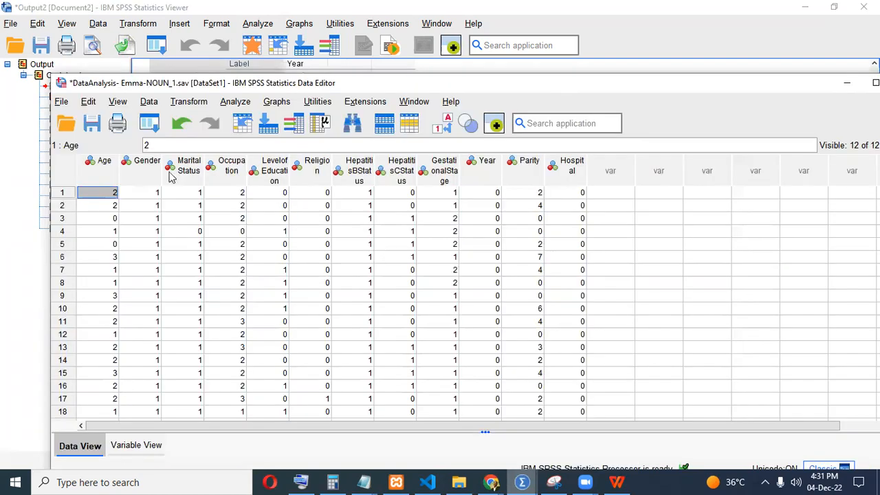
scroll(158, 261, "down", 20)
scroll(158, 270, "down", 20)
scroll(158, 269, "down", 20)
scroll(158, 269, "down", 20)
scroll(158, 269, "down", 20)
scroll(158, 269, "down", 20)
scroll(161, 269, "down", 6)
scroll(161, 269, "up", 5)
scroll(163, 281, "down", 4)
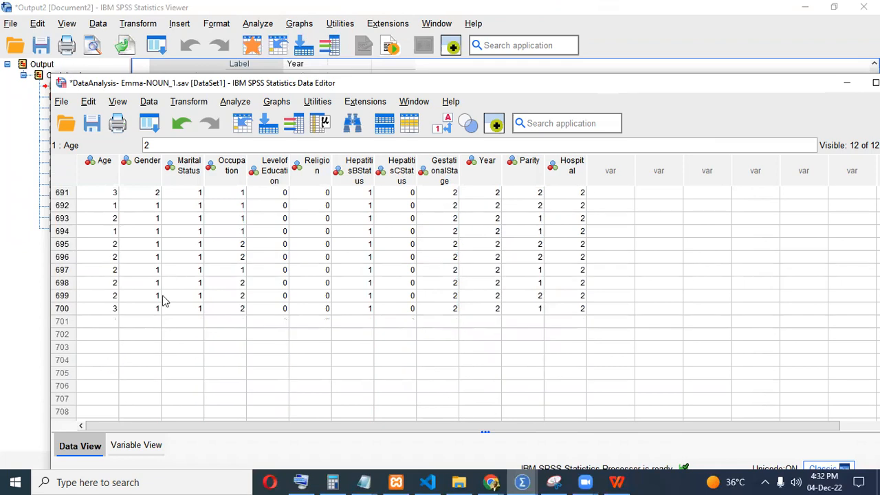
scroll(154, 274, "up", 20)
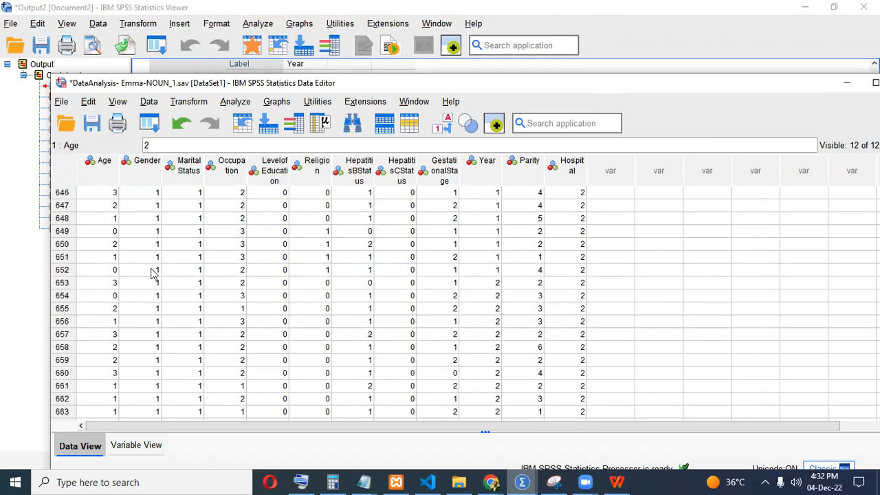
scroll(154, 274, "up", 20)
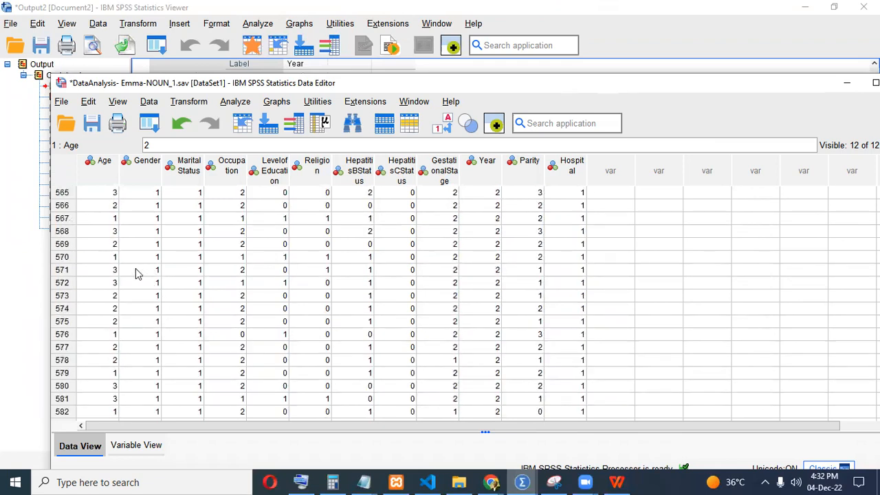
scroll(136, 273, "up", 20)
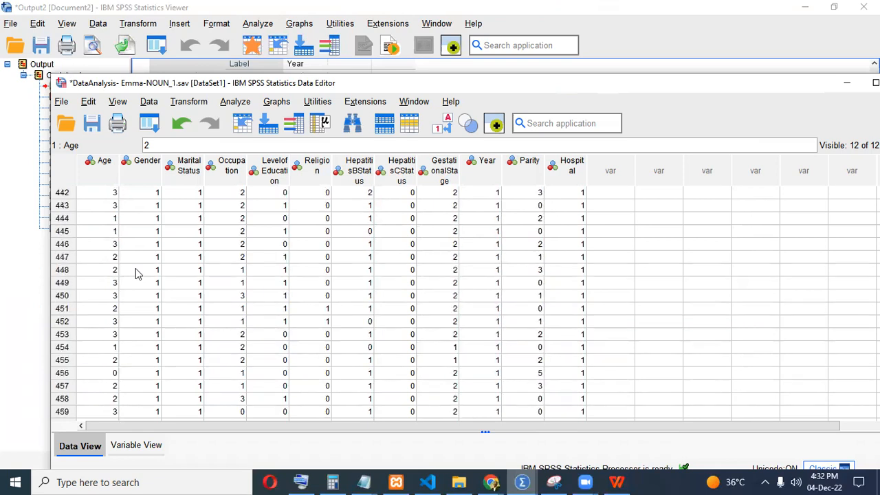
scroll(135, 273, "up", 20)
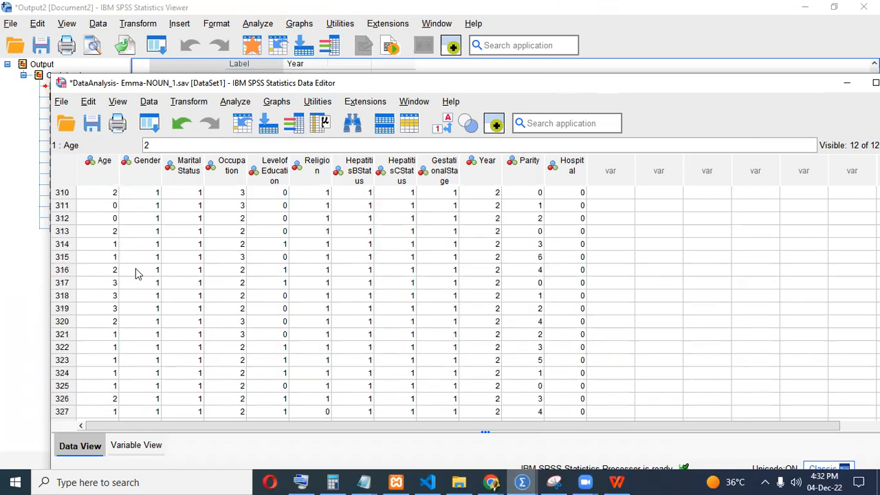
scroll(135, 273, "up", 20)
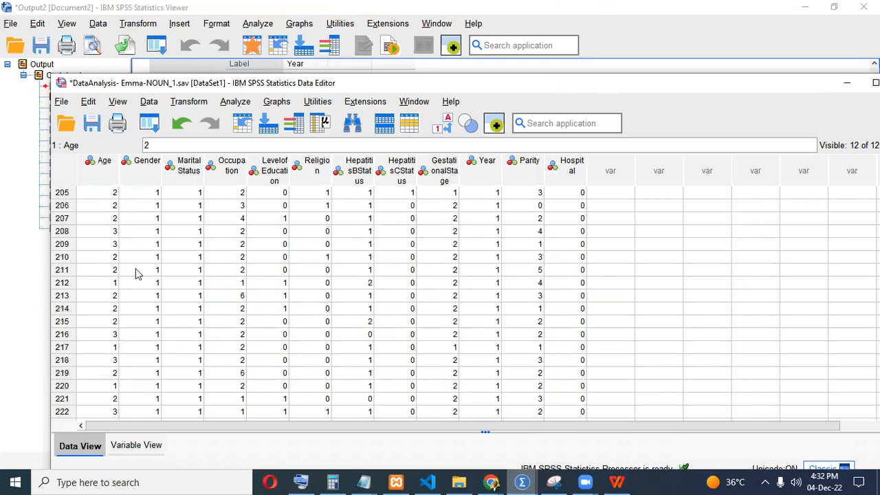
scroll(136, 274, "up", 20)
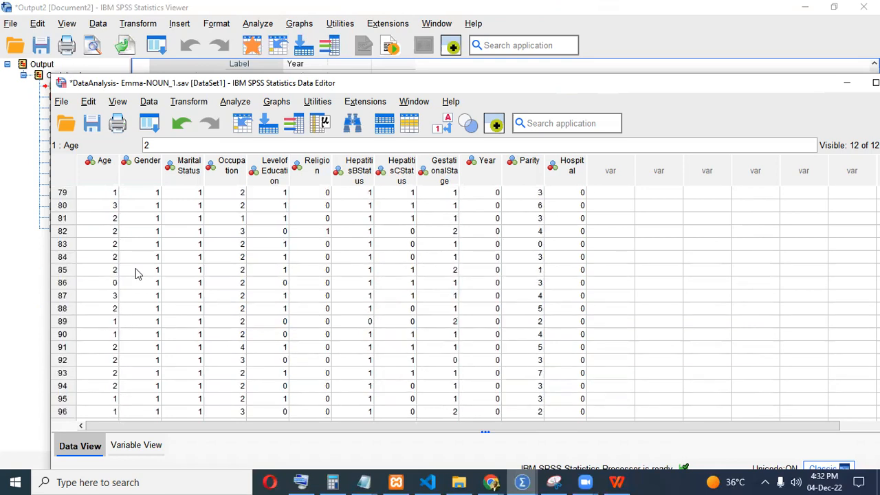
scroll(136, 274, "up", 18)
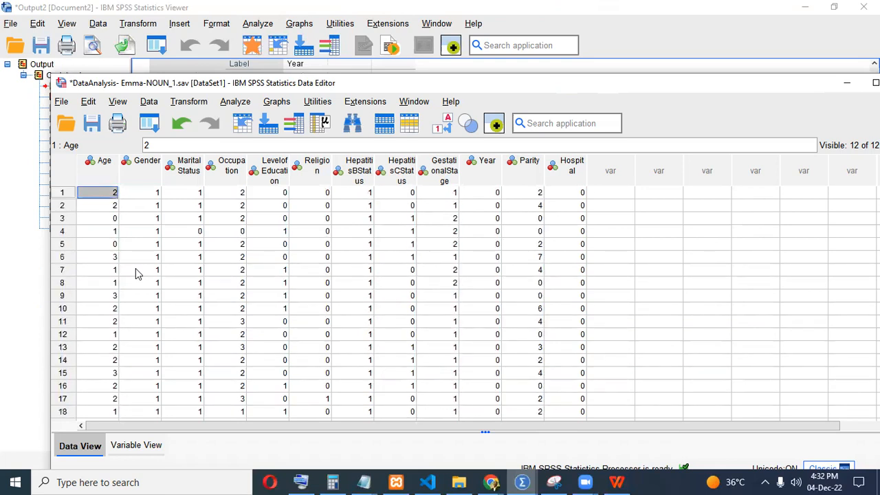
- Switch to the codebook output and select the Gender table to examine its valid and missing values
mouse_move(522, 482)
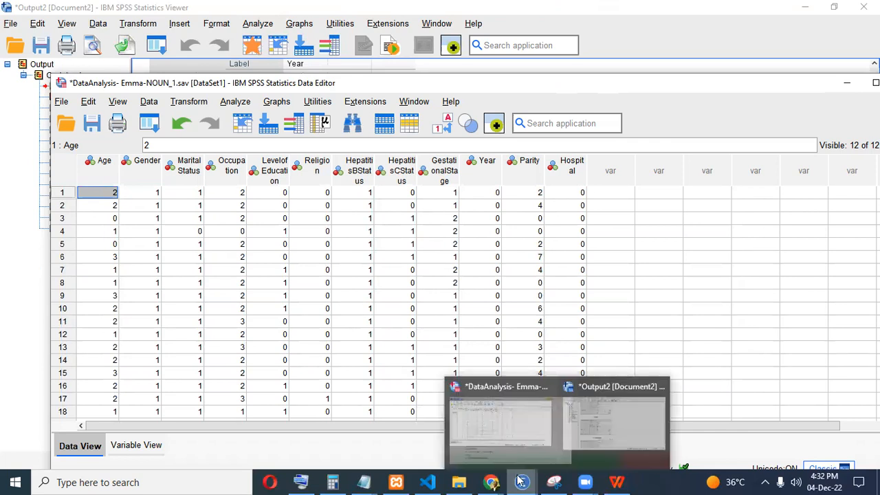
left_click(594, 421)
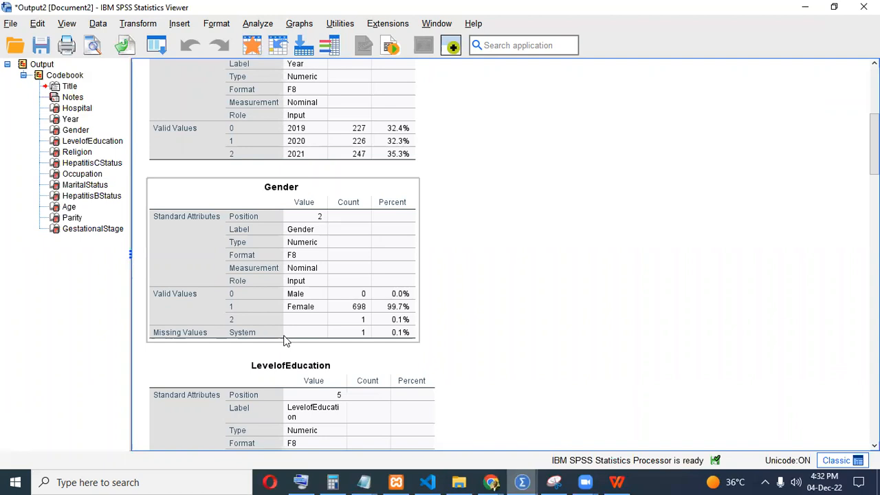
left_click(354, 337)
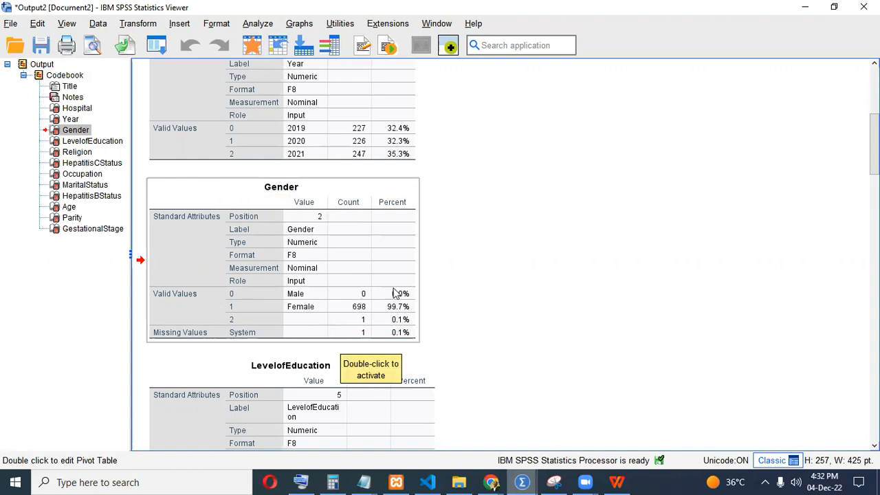
- Review the LevelofEducation, Religion and HepatitisCStatus codebook tables and return to the data editor
scroll(396, 294, "down", 3)
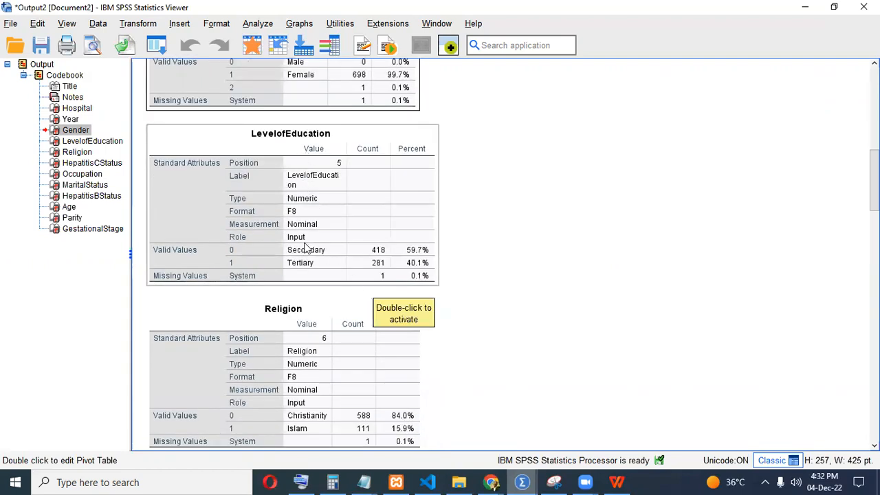
scroll(310, 271, "down", 2)
scroll(323, 250, "down", 1)
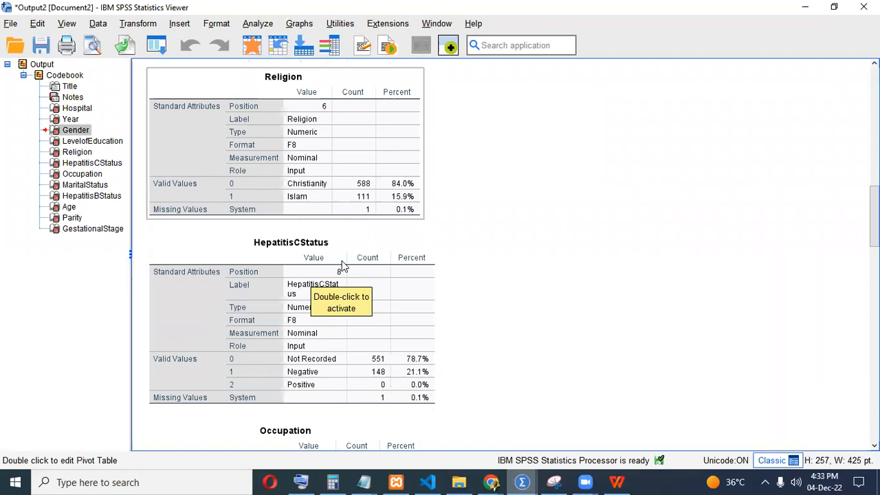
scroll(340, 264, "up", 1)
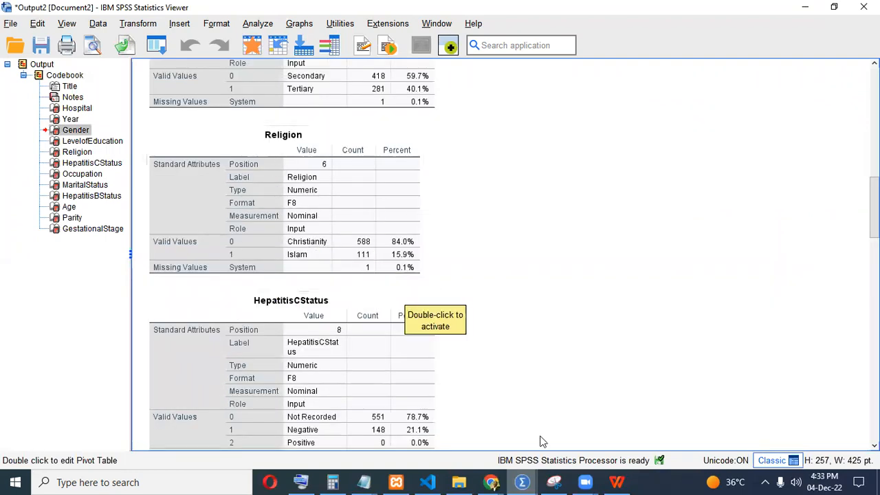
key("alt+Tab")
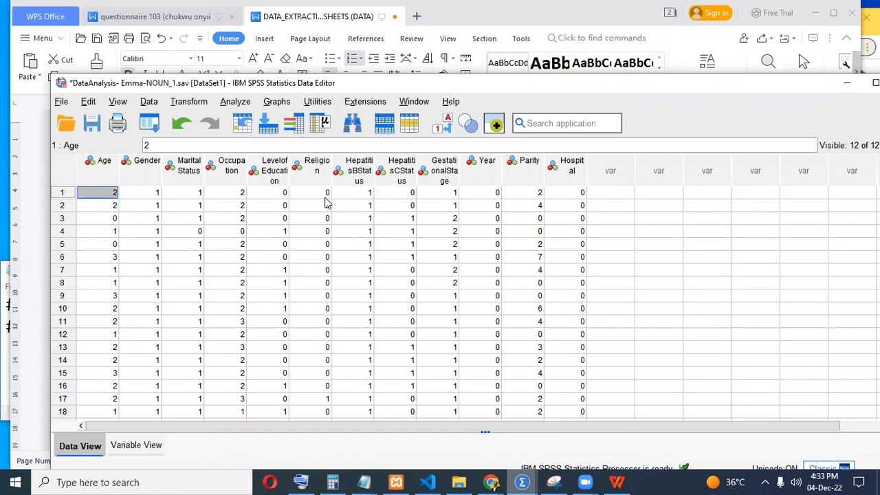
- Find the empty case 114 in the data editor and clear that whole row from the dataset
scroll(326, 210, "down", 18)
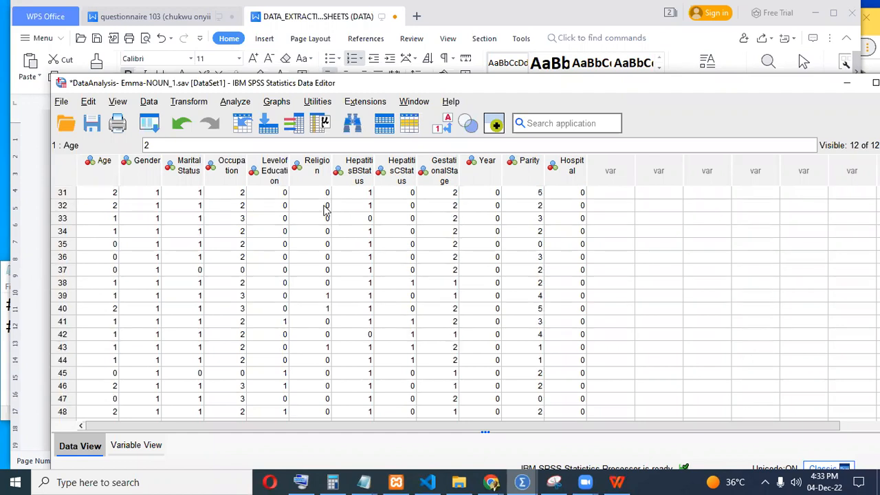
scroll(326, 210, "down", 6)
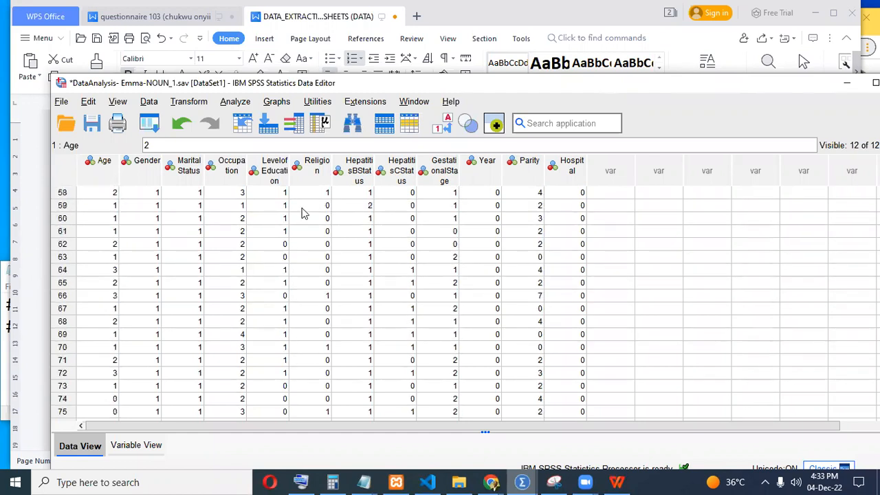
scroll(305, 213, "down", 11)
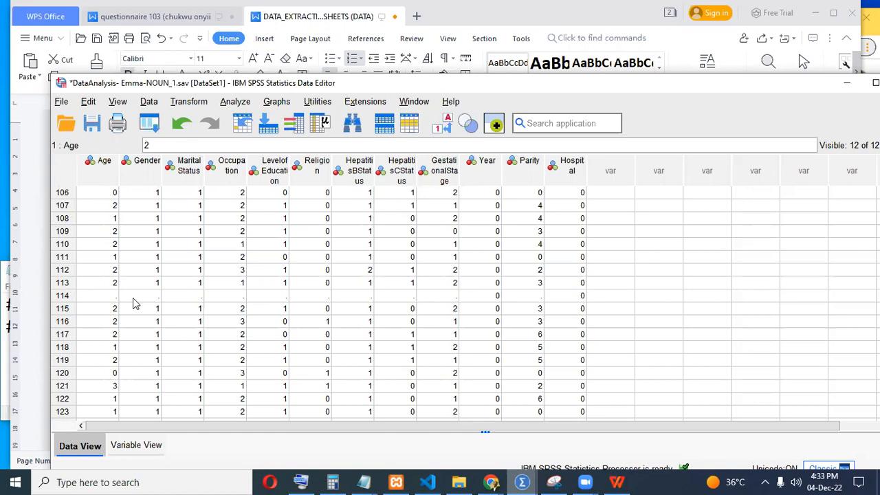
left_click(61, 295)
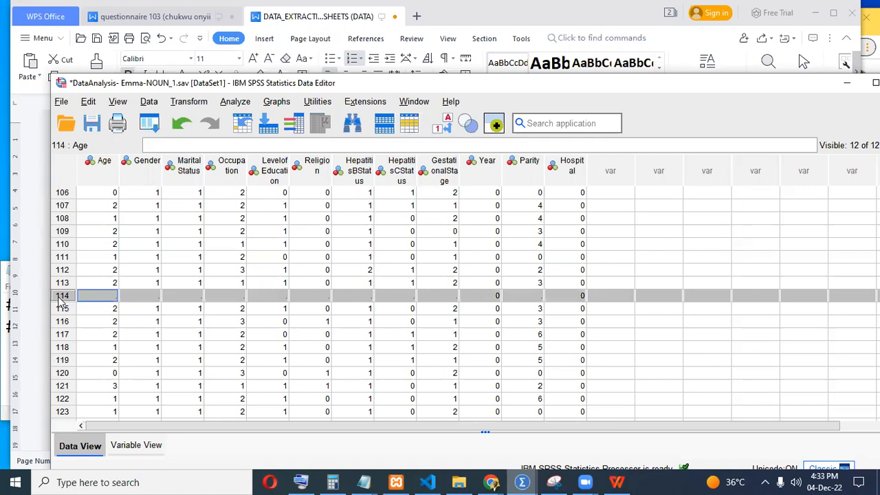
right_click(61, 303)
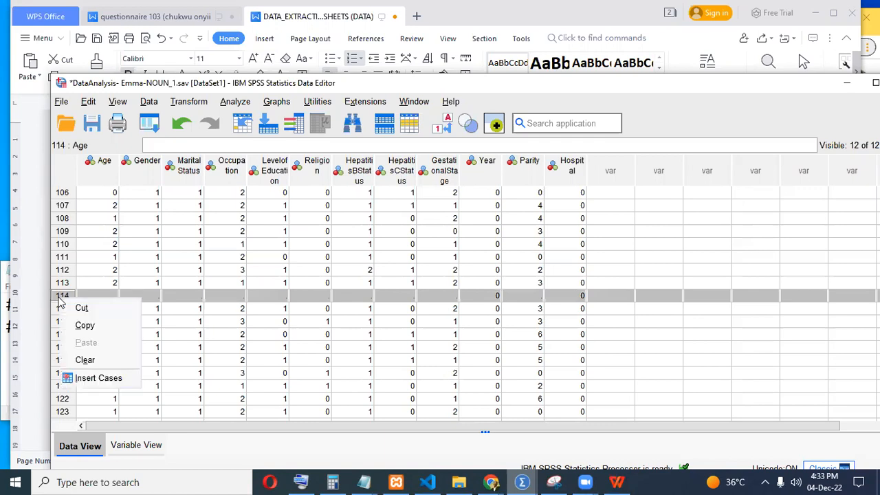
left_click(82, 360)
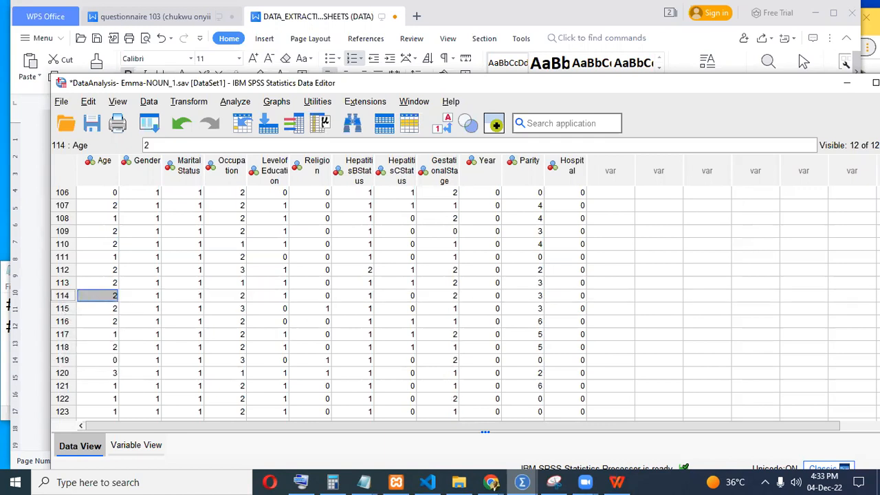
- Check the remaining records for empty cases down to the last case of the dataset
scroll(770, 249, "down", 1)
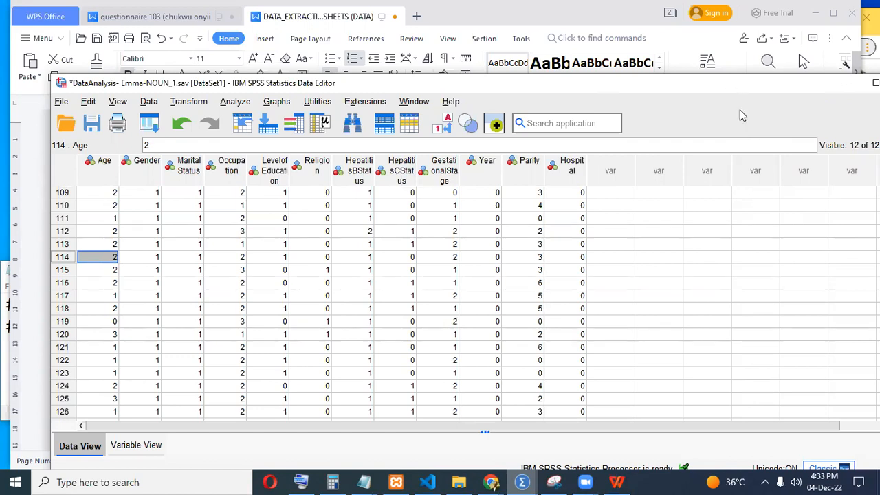
left_click_drag(739, 83, 692, 76)
scroll(96, 339, "down", 20)
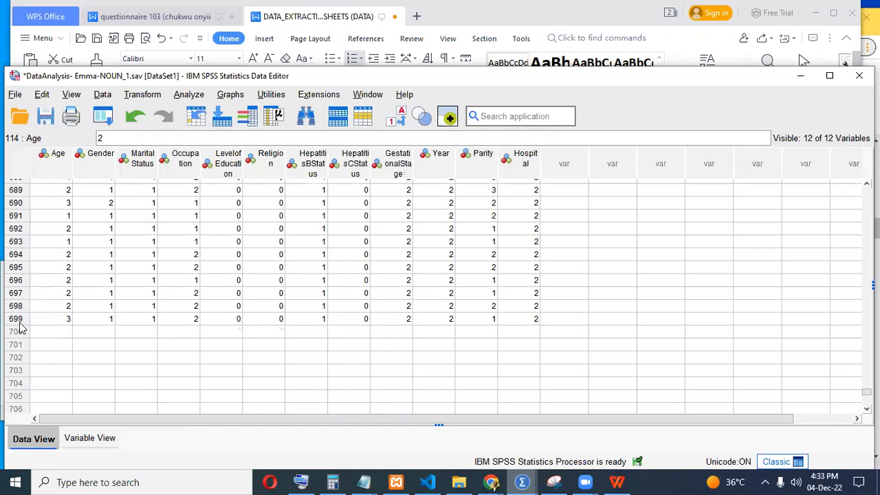
- Close the earlier codebook output window and return to the data editor
mouse_move(522, 481)
left_click(598, 420)
left_click(863, 7)
left_click(438, 258)
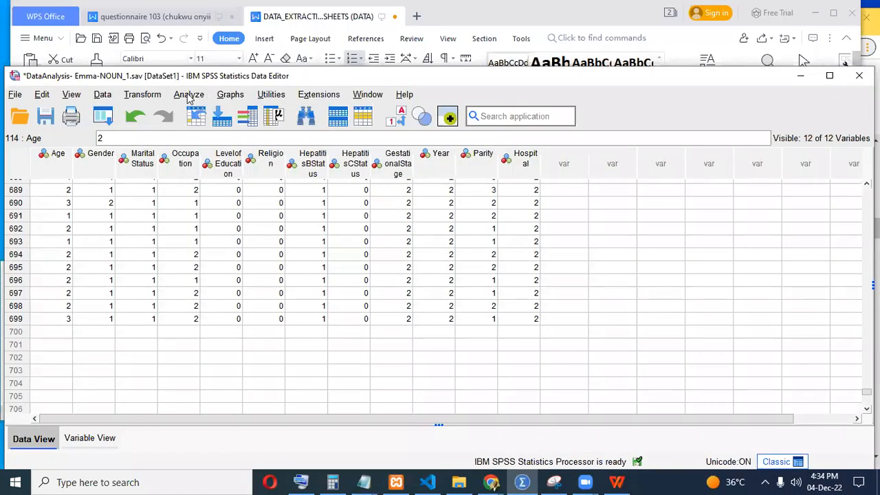
- Generate the Codebook report again from the cleaned dataset with the existing variable selection
left_click(189, 98)
mouse_move(194, 94)
mouse_move(327, 84)
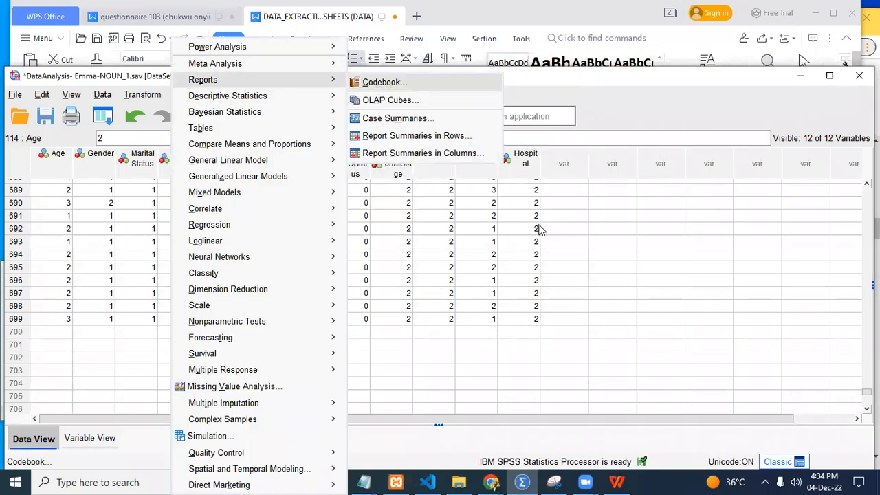
left_click(362, 403)
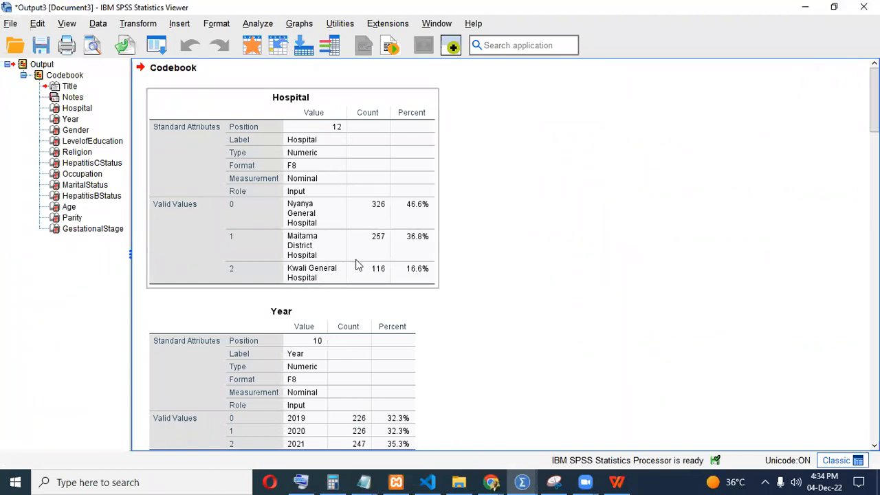
- Review the counts and percentages of all new codebook tables, from Hospital to GestationalStage
scroll(389, 235, "down", 5)
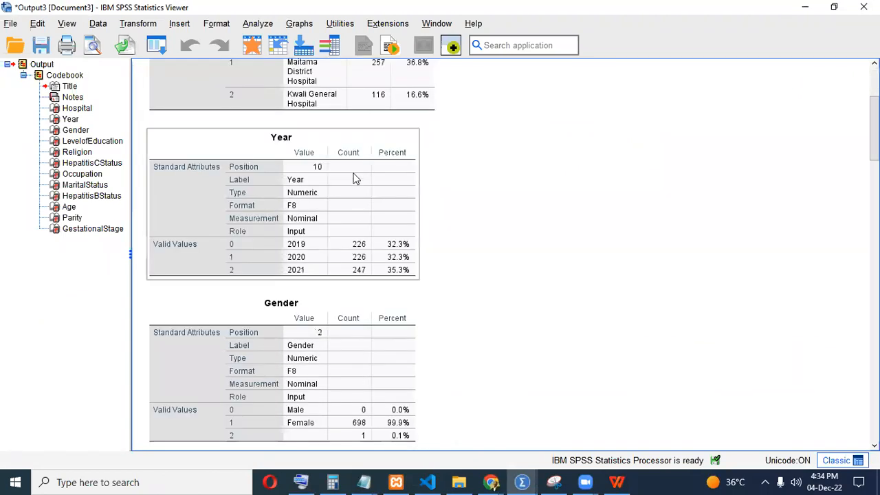
scroll(374, 264, "down", 3)
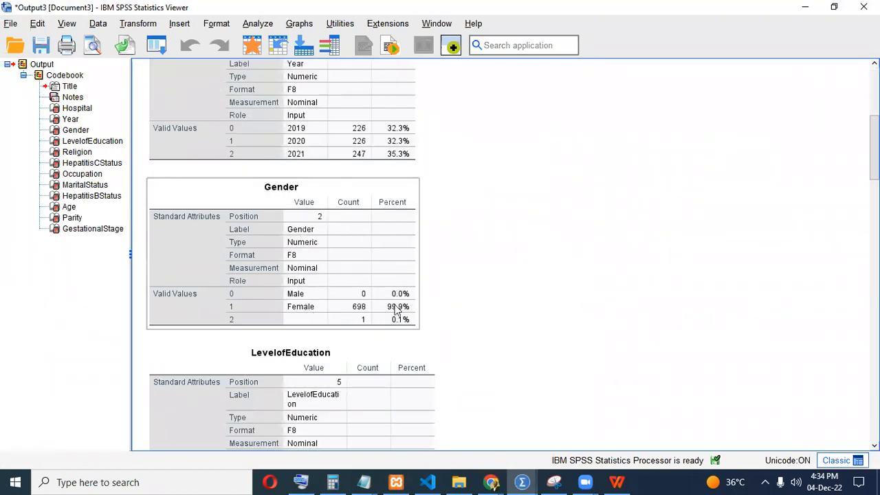
scroll(405, 264, "down", 3)
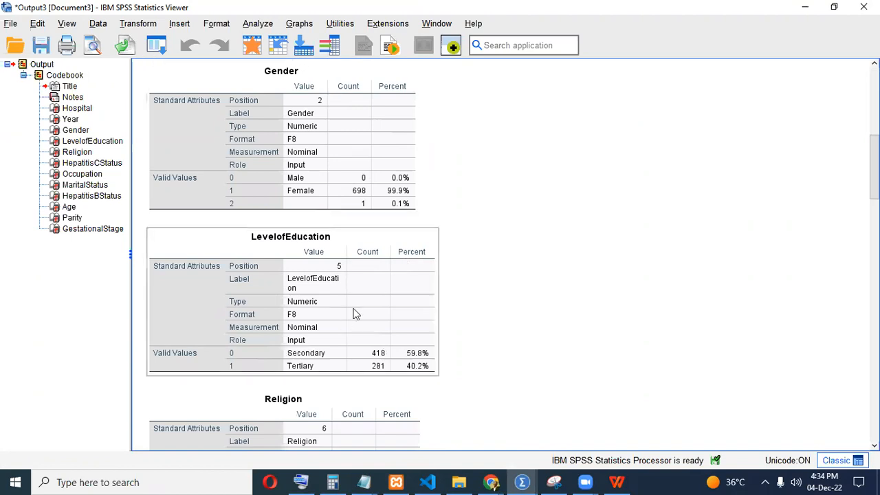
scroll(385, 282, "down", 3)
scroll(415, 312, "down", 7)
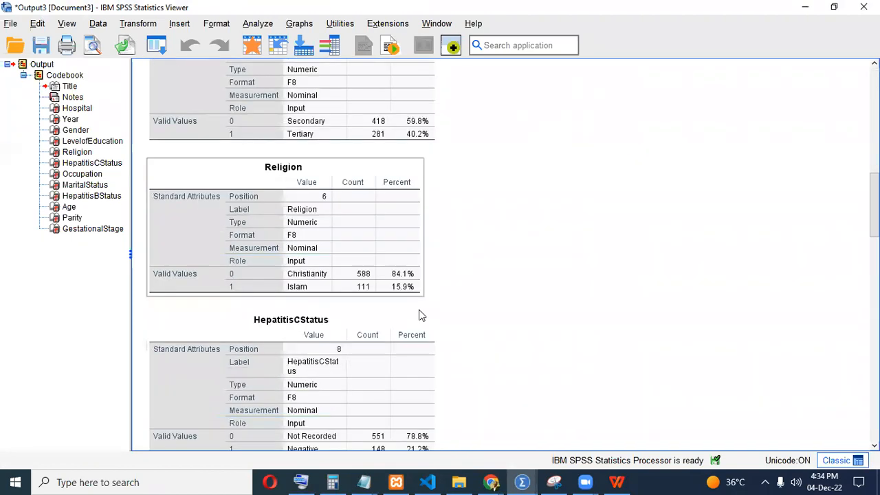
scroll(352, 274, "down", 3)
scroll(353, 271, "up", 10)
scroll(354, 273, "down", 20)
scroll(493, 342, "down", 5)
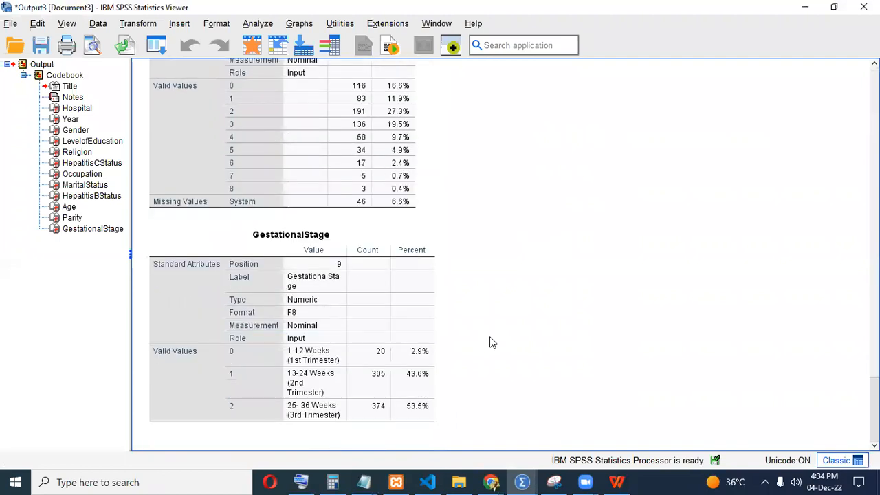
right_click(483, 250)
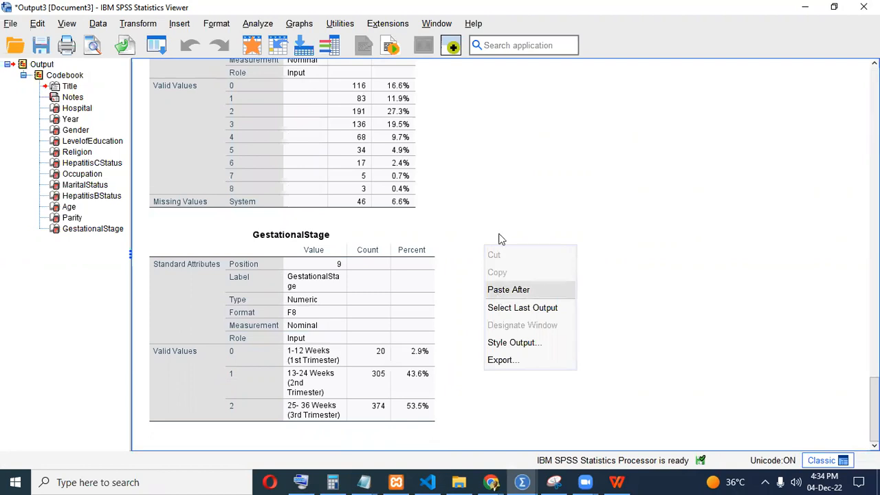
left_click(465, 334)
left_click(307, 328)
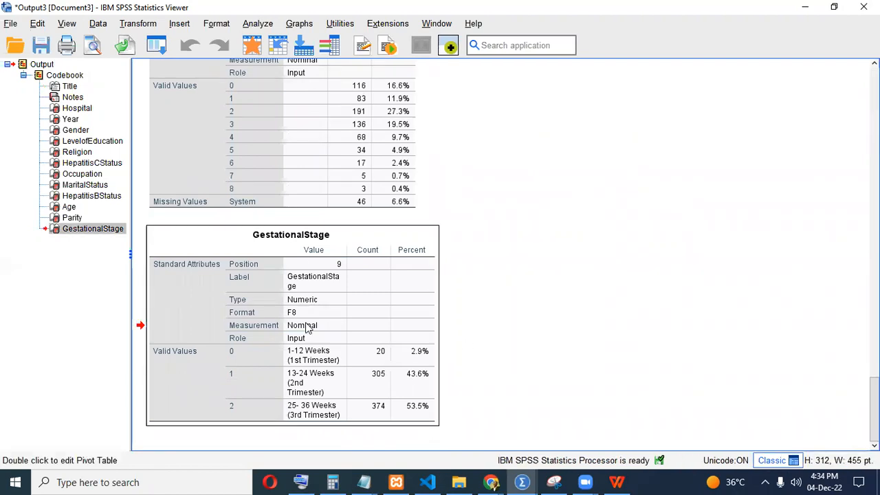
left_click(320, 188)
scroll(320, 194, "up", 20)
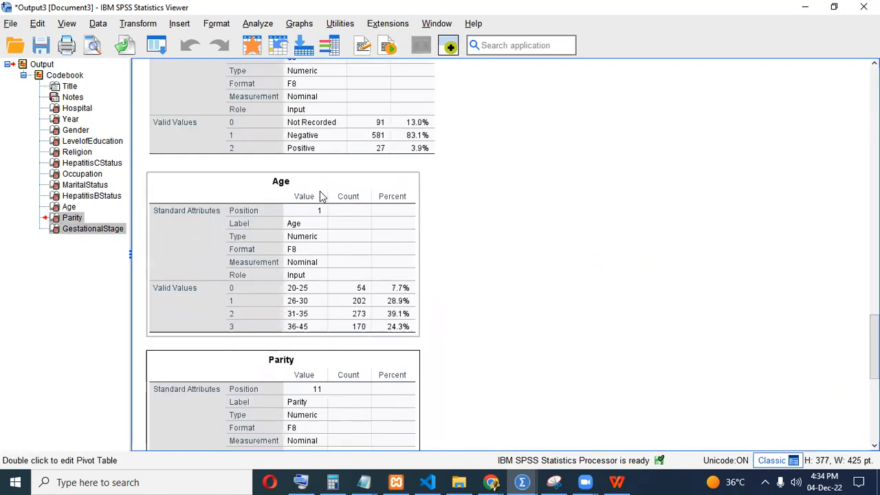
scroll(320, 198, "up", 5)
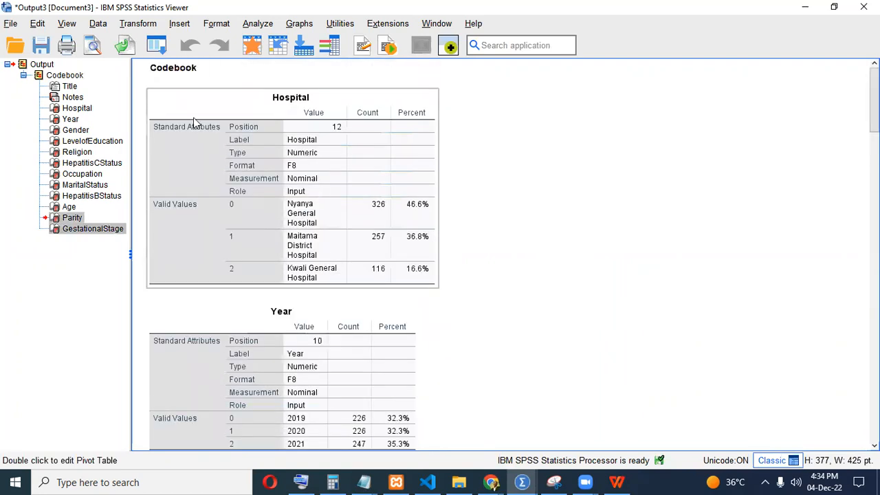
left_click(141, 71)
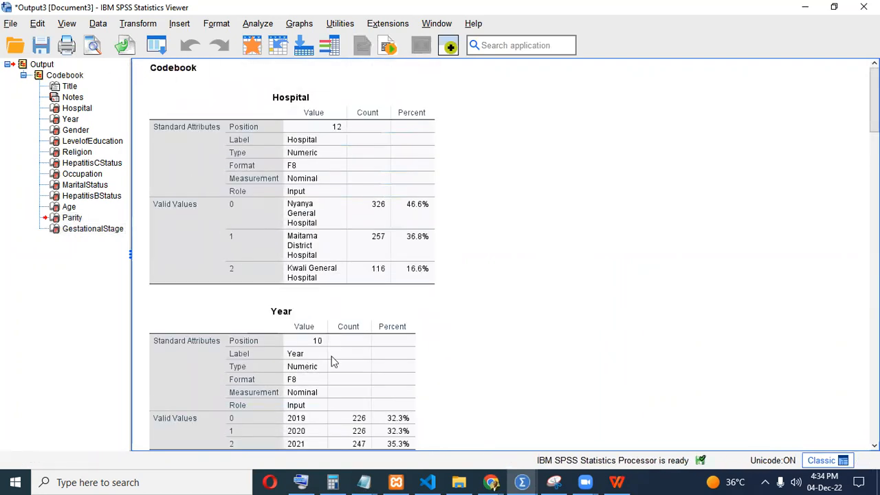
scroll(450, 364, "down", 5)
scroll(450, 364, "up", 5)
scroll(451, 367, "down", 20)
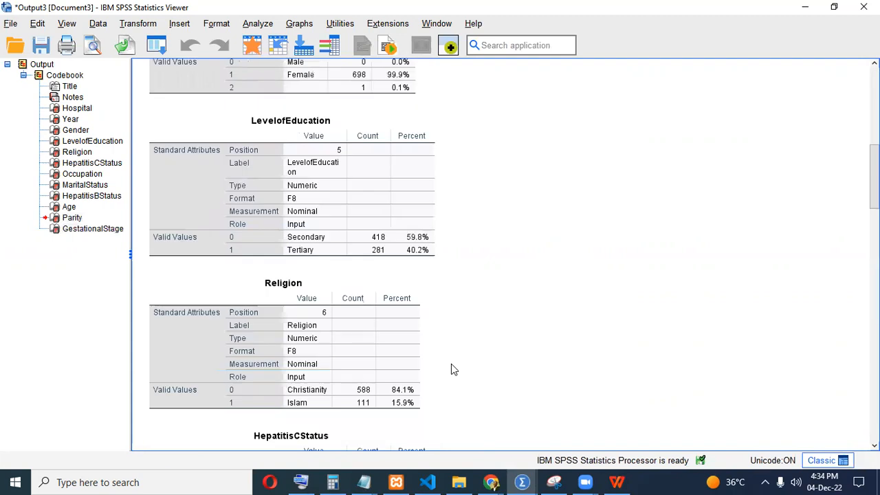
left_click_drag(414, 393, 136, 85)
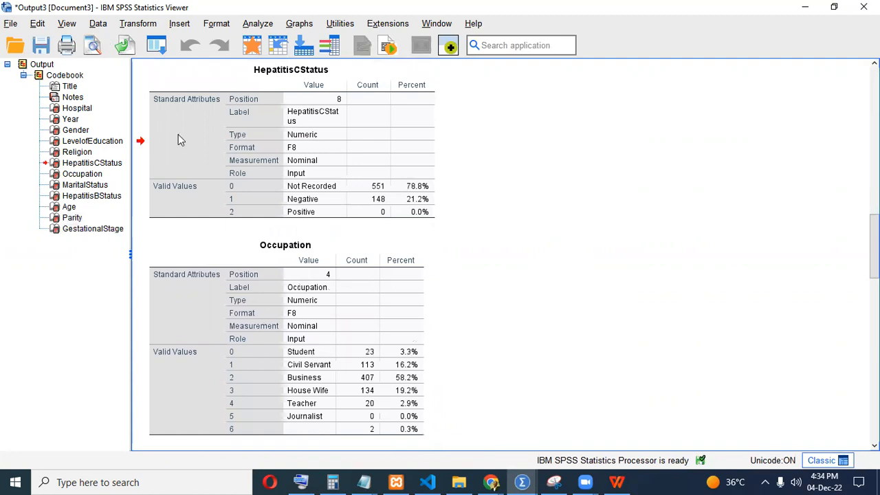
- Select the Codebook title together with the Hospital, Year and Gender tables in the output
scroll(177, 162, "up", 13)
left_click(157, 74)
left_click(173, 137, "ctrl")
left_click(198, 365, "ctrl")
scroll(391, 308, "down", 5)
left_click(262, 222, "ctrl")
left_click(253, 317, "ctrl")
scroll(300, 248, "down", 3)
scroll(513, 280, "down", 3)
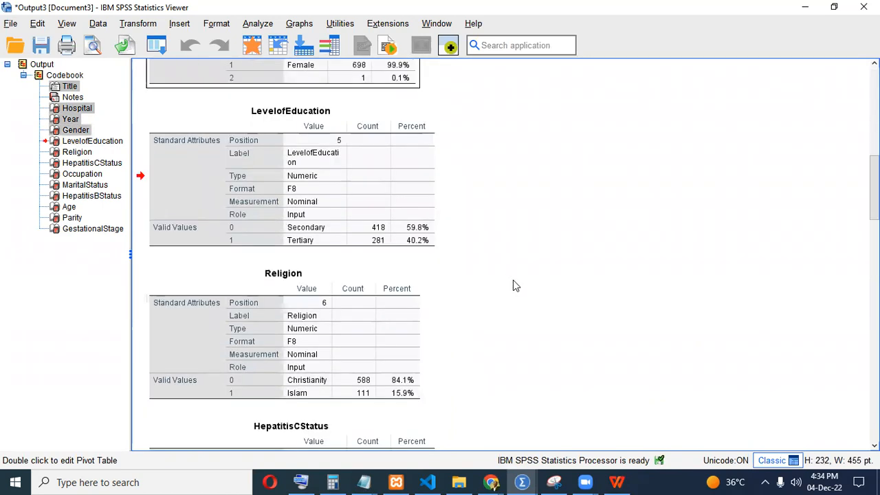
- Add the LevelofEducation, Religion, HepatitisCStatus, Occupation and MaritalStatus tables to the selection
scroll(337, 227, "up", 1)
left_click(343, 298, "ctrl")
scroll(493, 287, "down", 3)
left_click(309, 259, "ctrl")
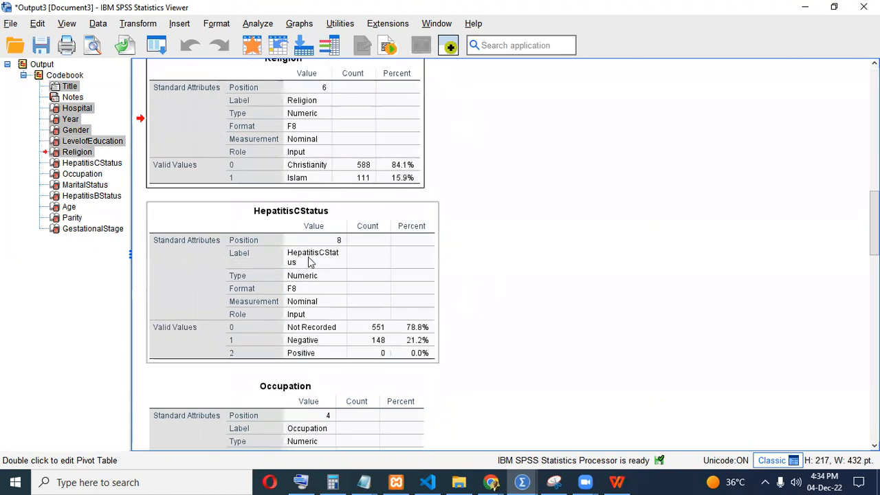
scroll(478, 313, "down", 2)
left_click(371, 330, "ctrl")
scroll(462, 348, "down", 5)
left_click(399, 294, "ctrl")
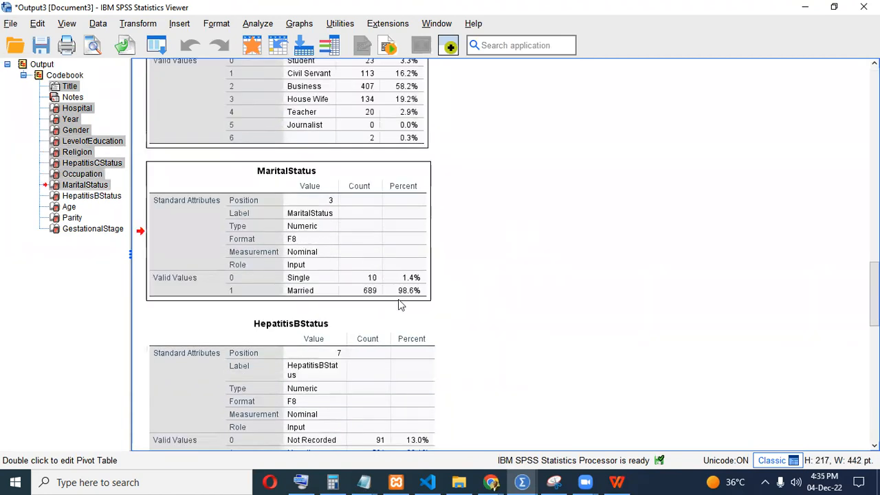
- Add the HepatitisBStatus, Age, Parity and GestationalStage tables to the selection and copy all selected output
left_click(399, 344, "ctrl")
scroll(516, 319, "down", 4)
scroll(412, 241, "down", 3)
left_click(378, 165, "ctrl")
scroll(287, 297, "up", 1)
left_click(288, 297, "ctrl")
scroll(564, 300, "down", 4)
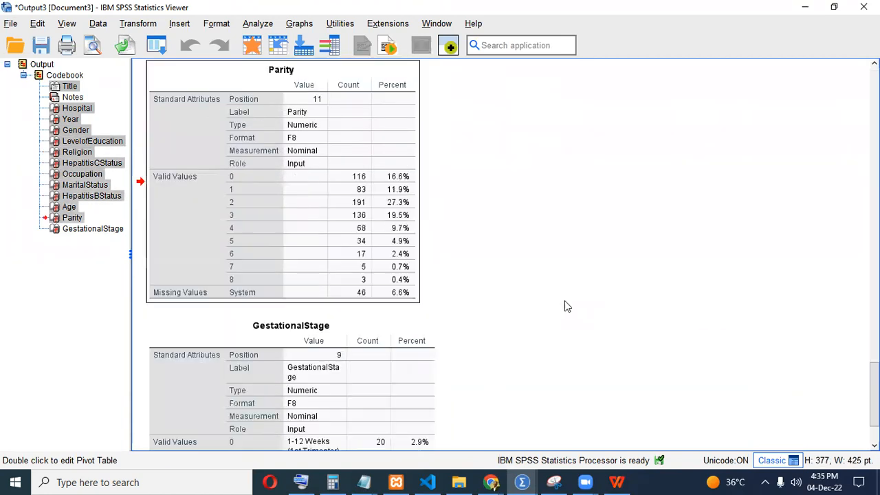
scroll(319, 302, "down", 3)
left_click(320, 301, "ctrl")
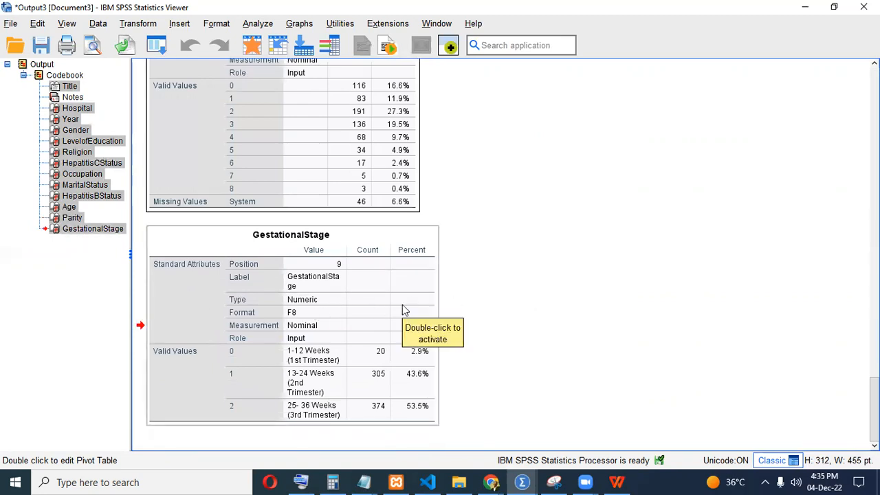
key("ctrl+c")
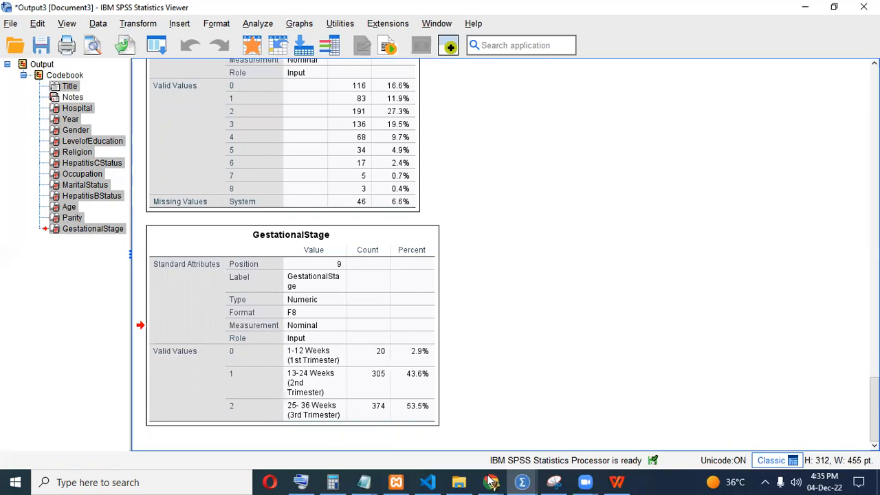
- Switch to the WPS Office data extraction document, insert nine blank lines above "Questions and Code Book for the Data Extraction", and paste the codebook output there
mouse_move(492, 481)
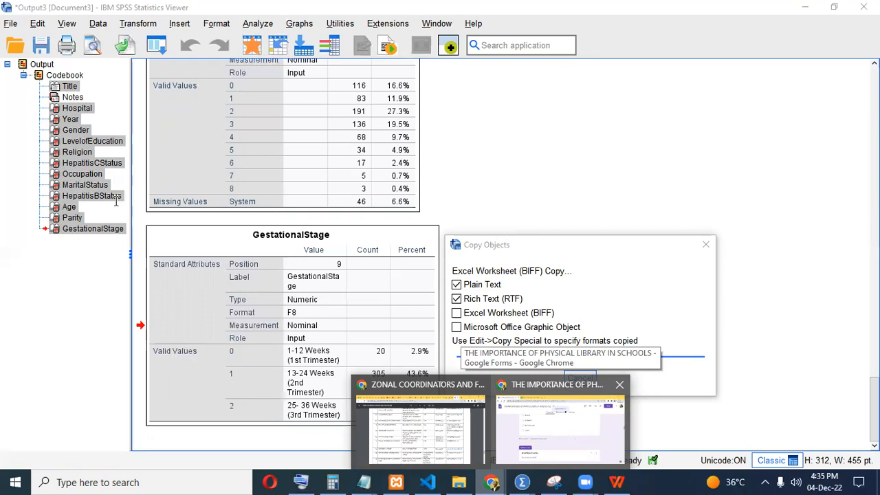
key("Return")
key("Return")
key("Return")
key("Return")
key("Return")
key("Return")
key("Return")
key("Return")
key("Return")
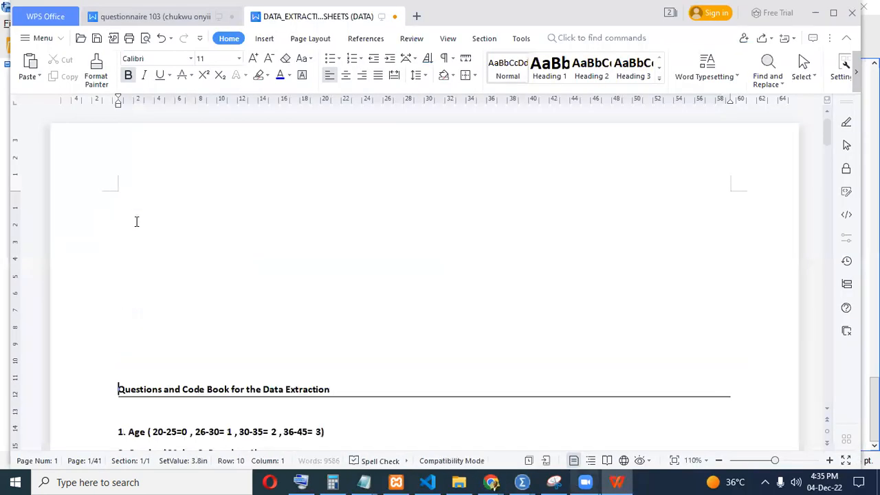
left_click(136, 222)
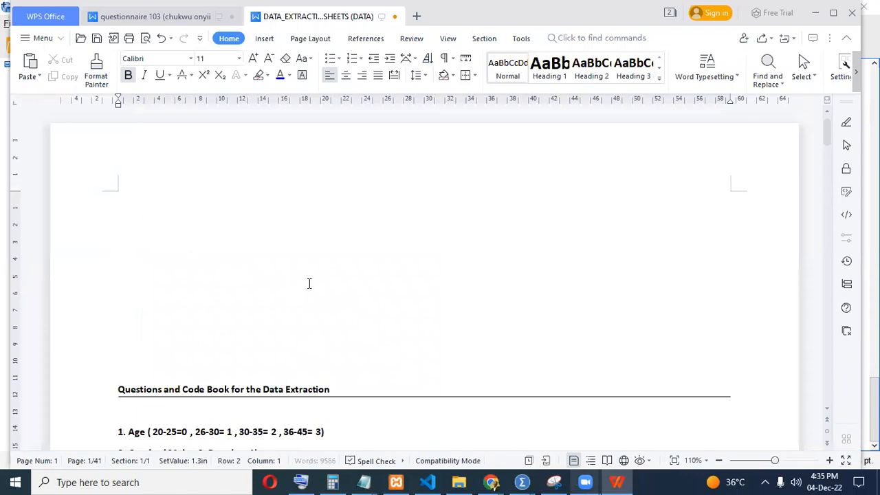
key("ctrl+v")
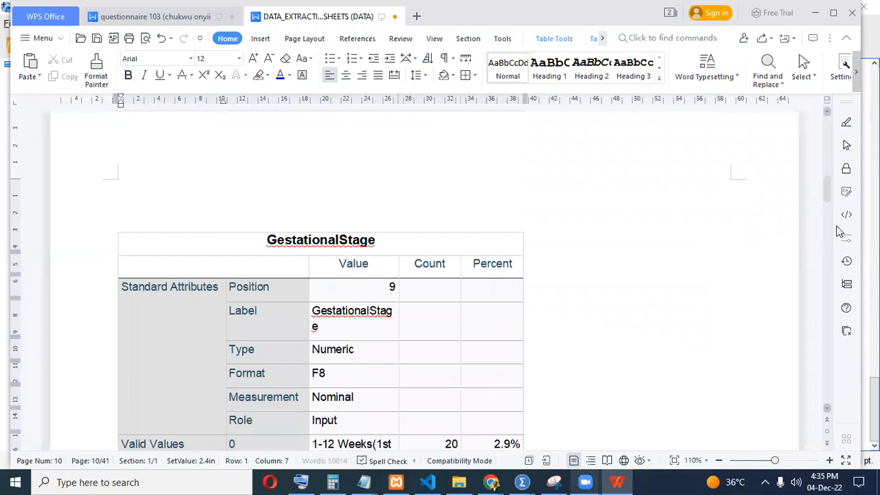
- Clear the contents of the Standard Attributes rows in the pasted Hospital table at the document's start
left_click_drag(826, 189, 830, 117)
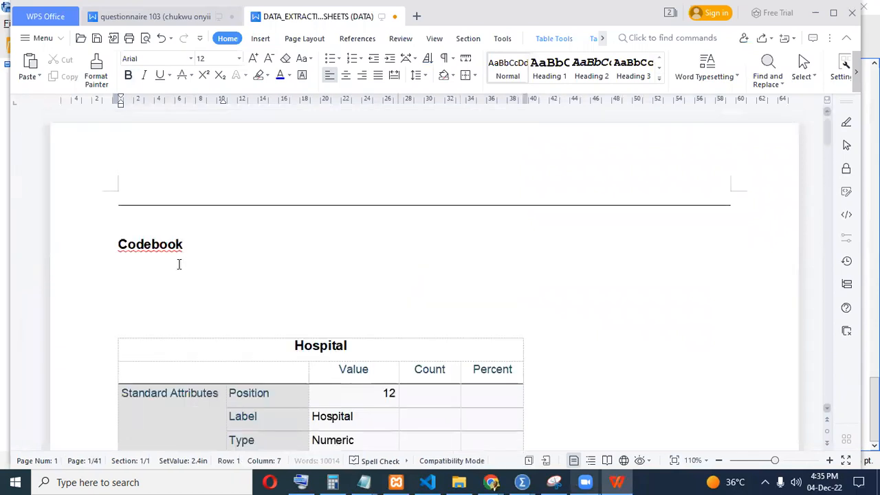
scroll(179, 263, "down", 3)
left_click_drag(421, 340, 505, 351)
key("Delete")
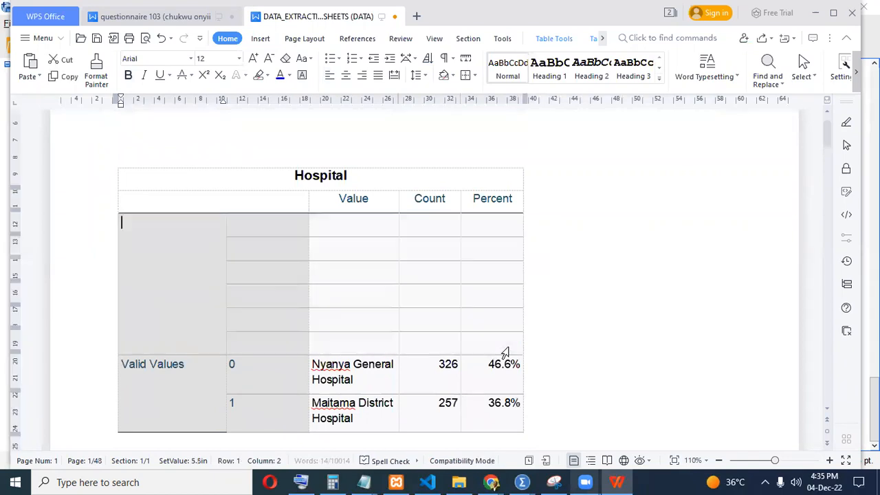
- Delete the emptied attribute cells below the Hospital table's header, shifting the remaining cells up
left_click_drag(112, 225, 469, 349)
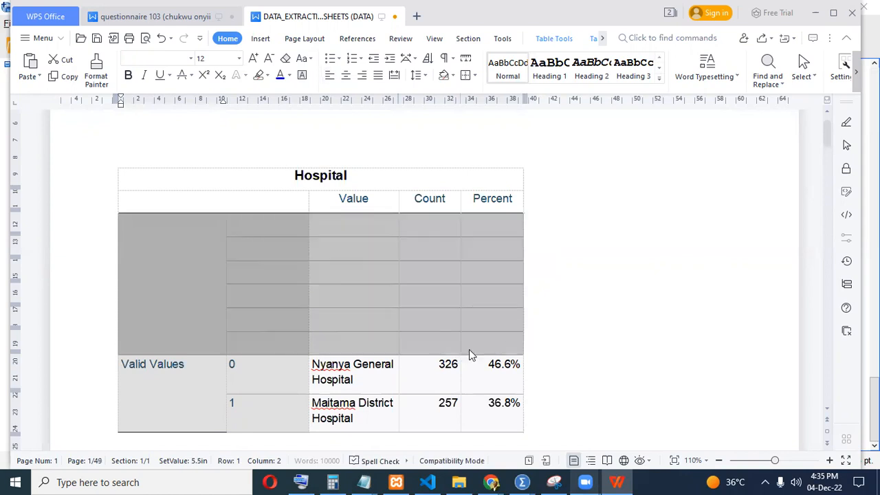
key("BackSpace")
left_click(406, 227)
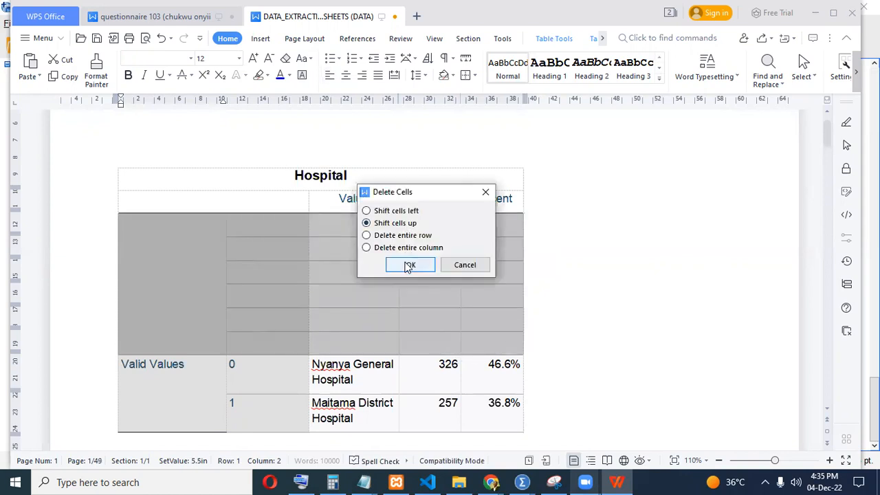
left_click(409, 265)
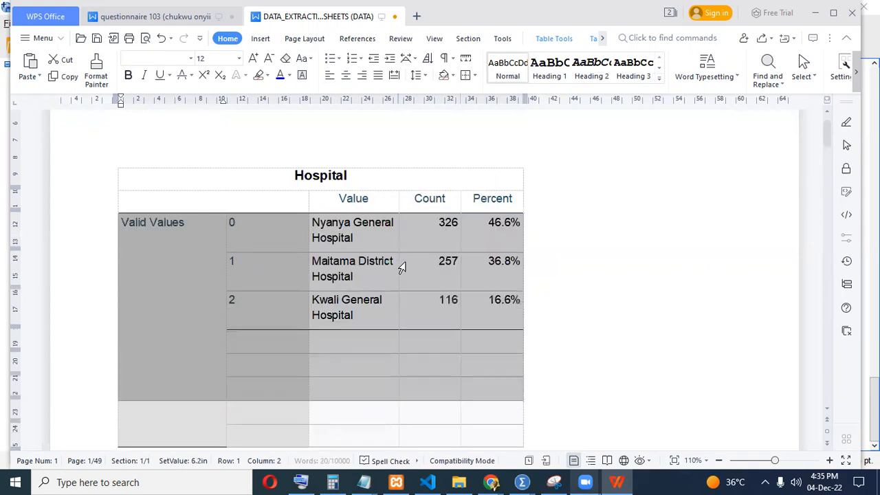
left_click(134, 349)
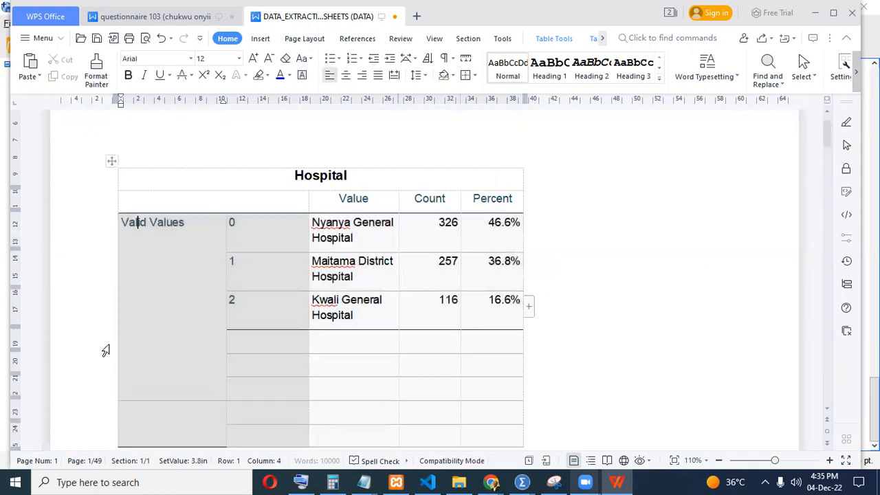
left_click(116, 349)
left_click(338, 359)
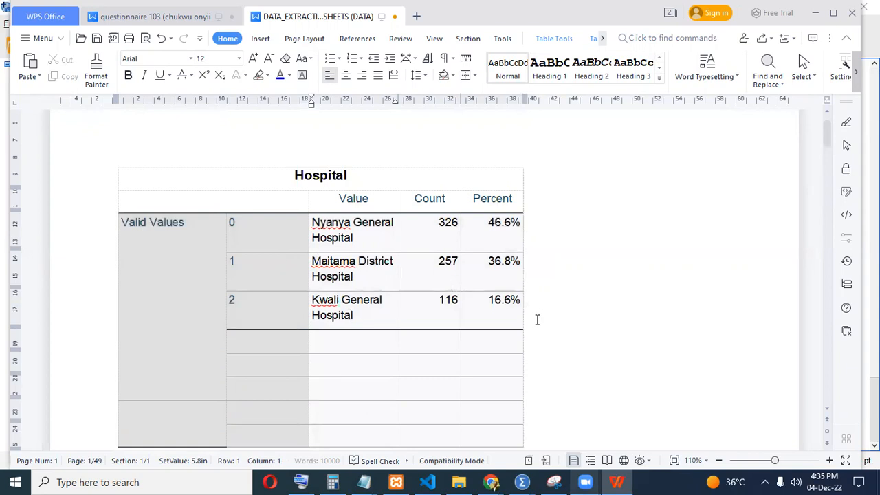
- Switch to the SPSS Statistics Viewer showing Output3 and close that output document
scroll(536, 321, "down", 4)
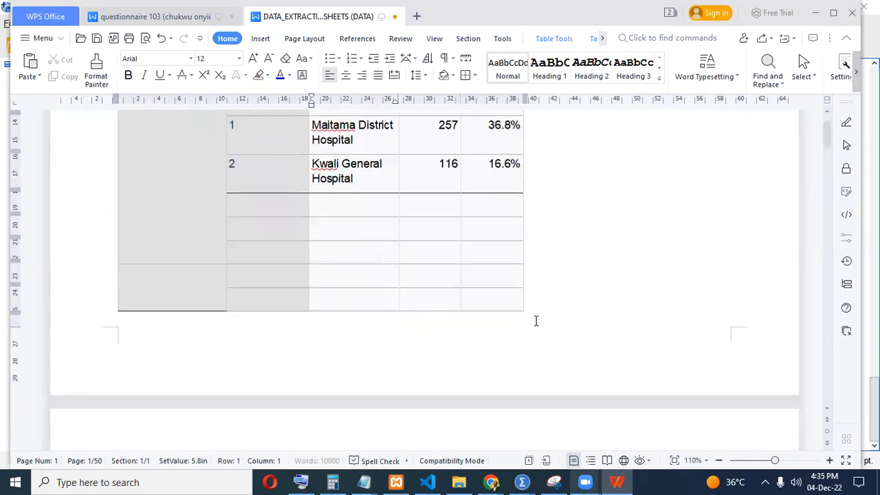
scroll(536, 321, "down", 10)
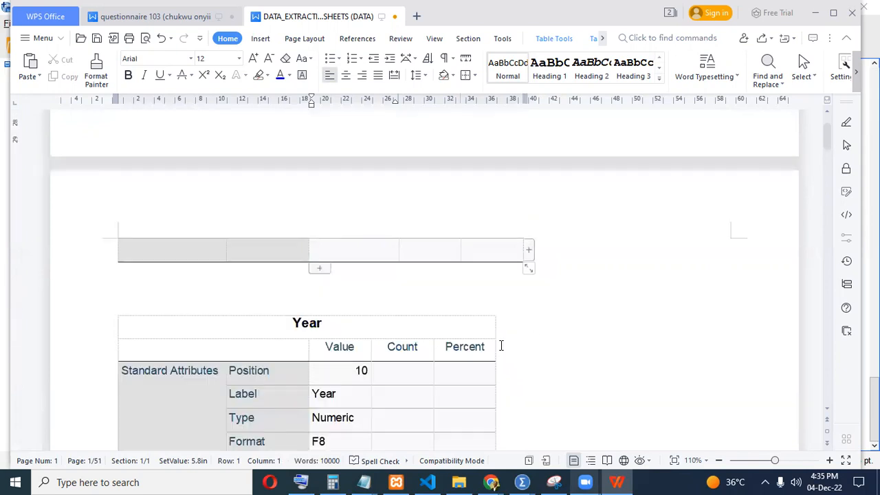
scroll(450, 308, "down", 15)
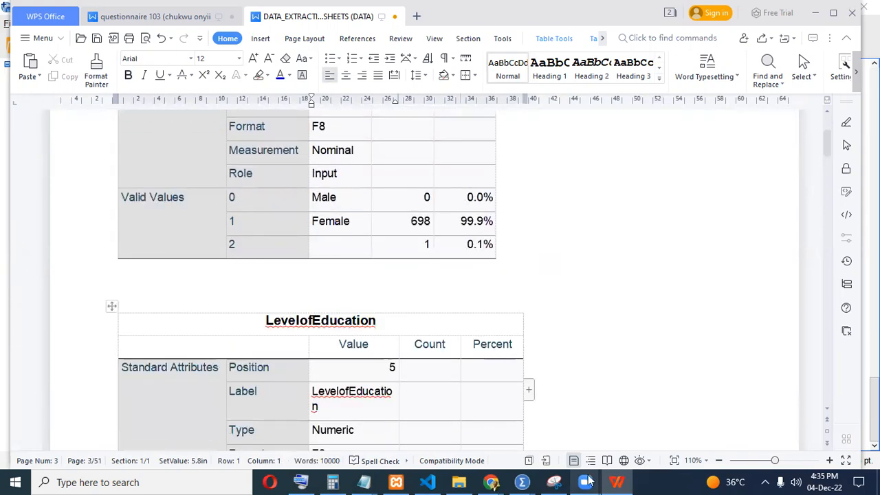
mouse_move(523, 482)
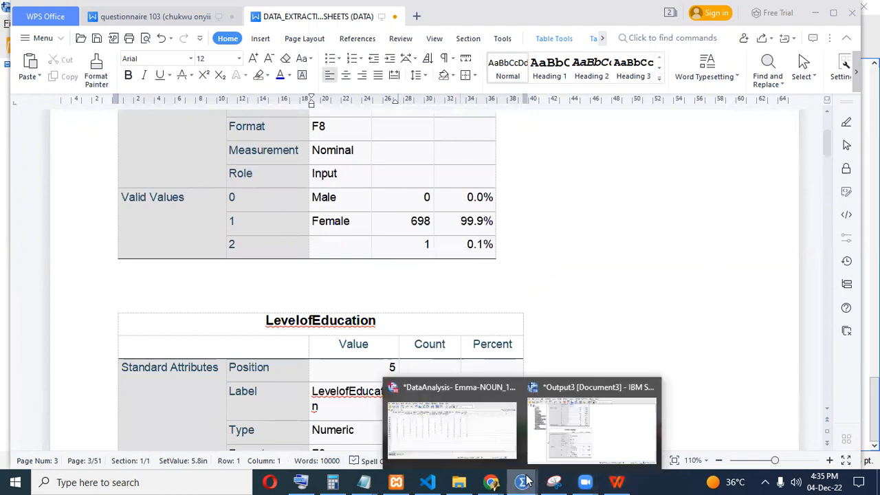
left_click(554, 389)
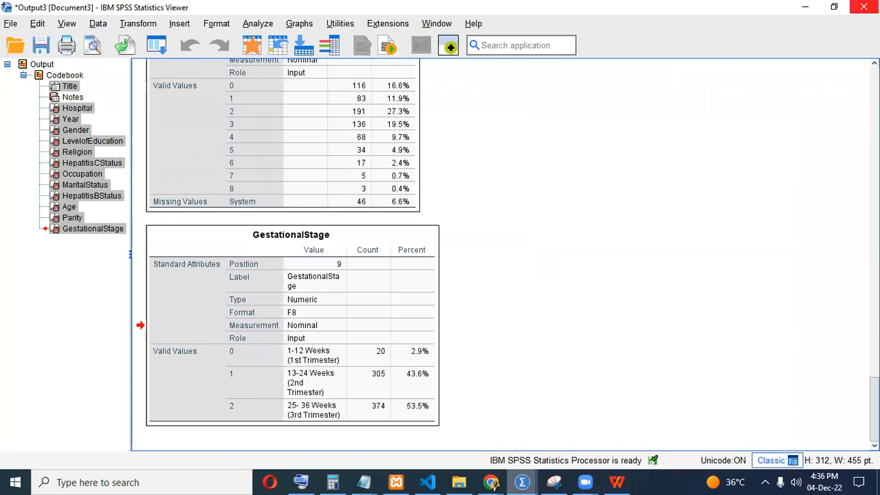
left_click(863, 6)
left_click(443, 257)
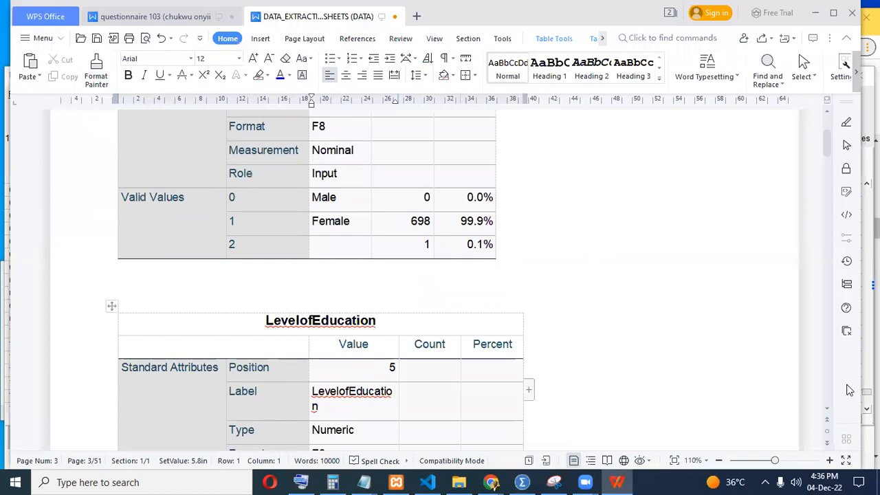
- Bring the first cases of the dataset into view in the SPSS Data Editor
left_click(866, 375)
left_click(866, 375)
left_click(866, 344)
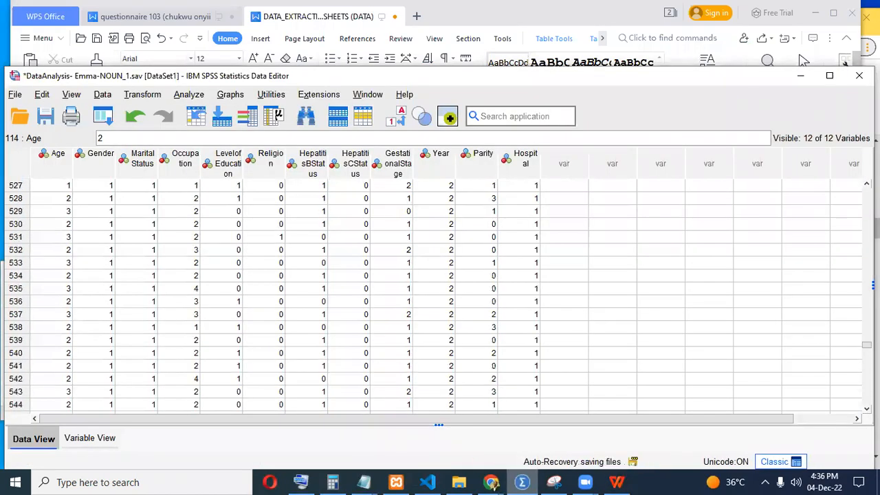
left_click_drag(866, 344, 866, 191)
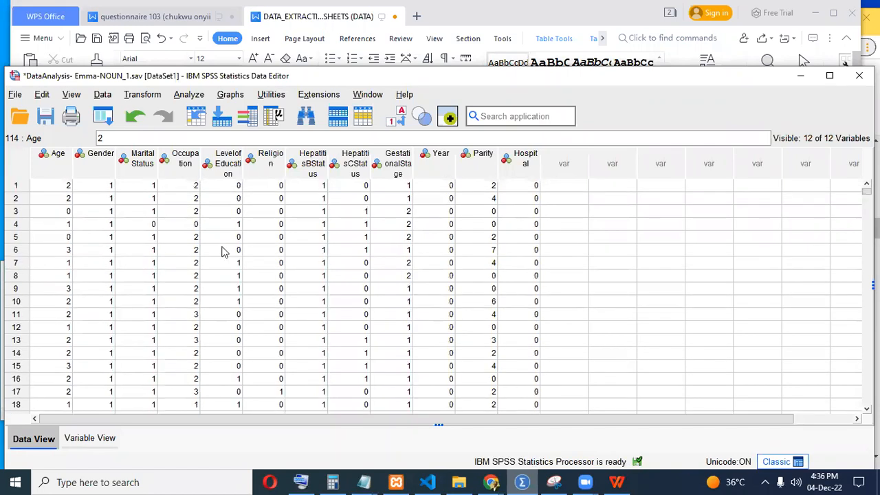
left_click(136, 96)
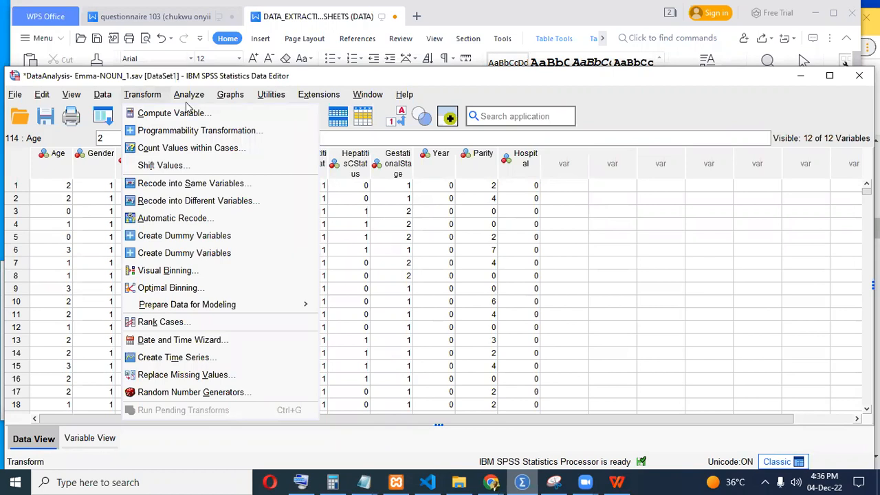
left_click(574, 249)
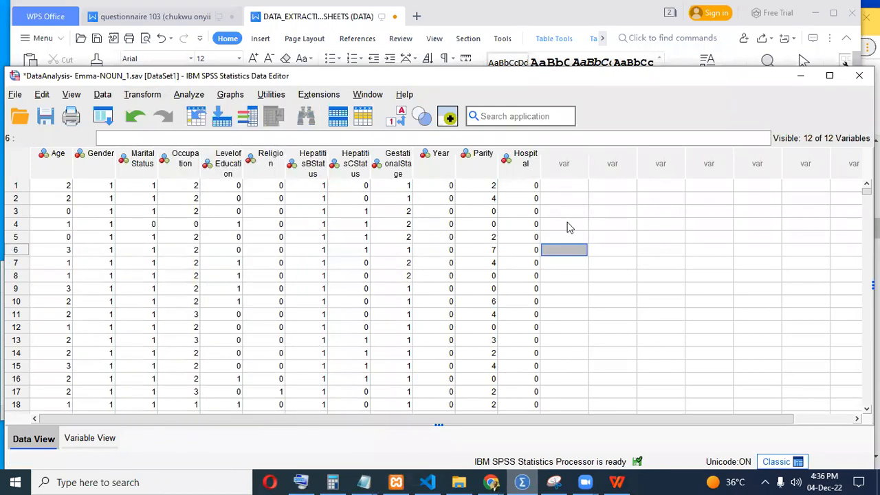
left_click(141, 96)
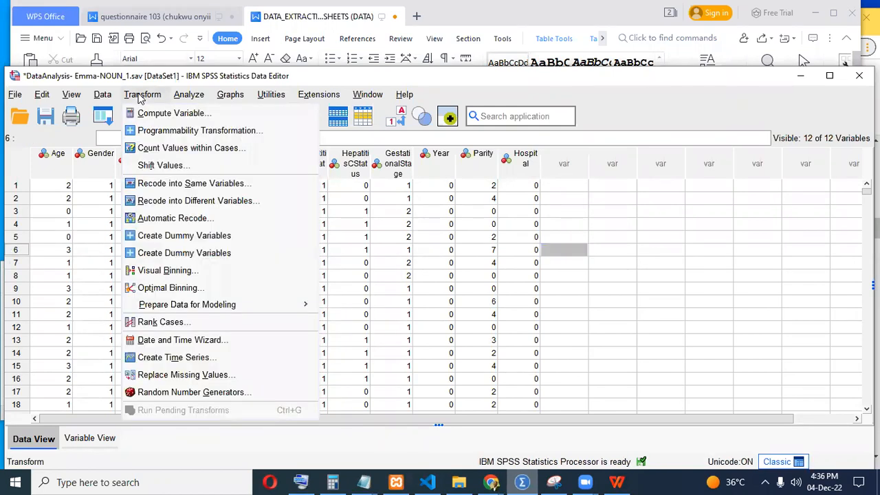
left_click(102, 95)
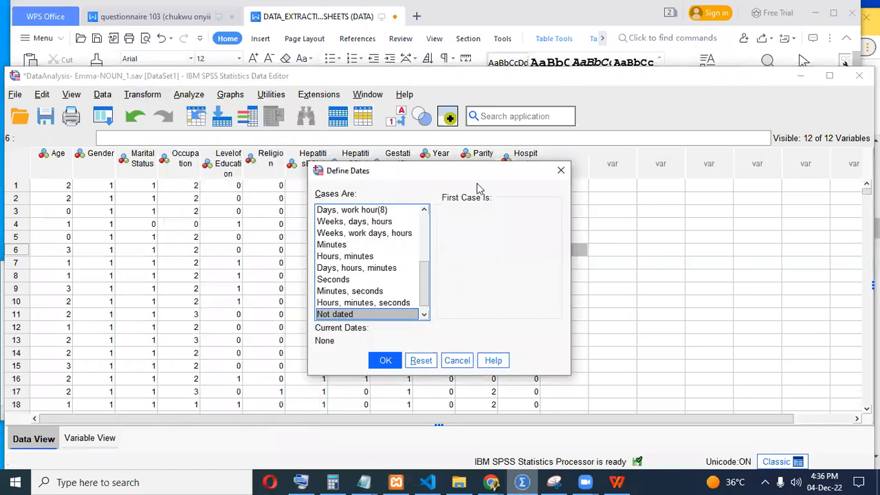
left_click(560, 170)
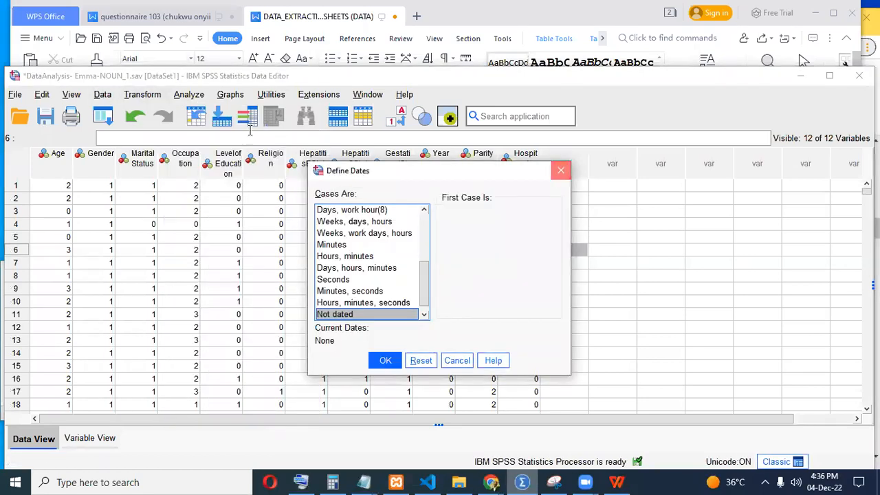
left_click(102, 96)
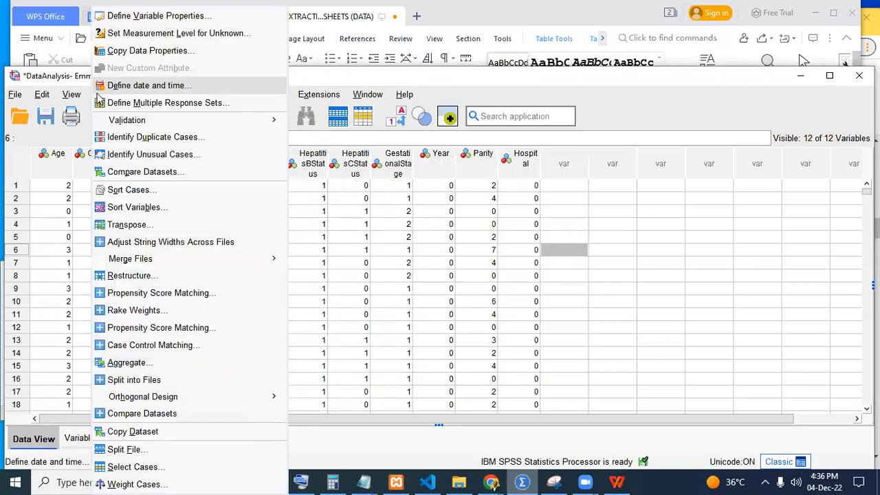
left_click(122, 189)
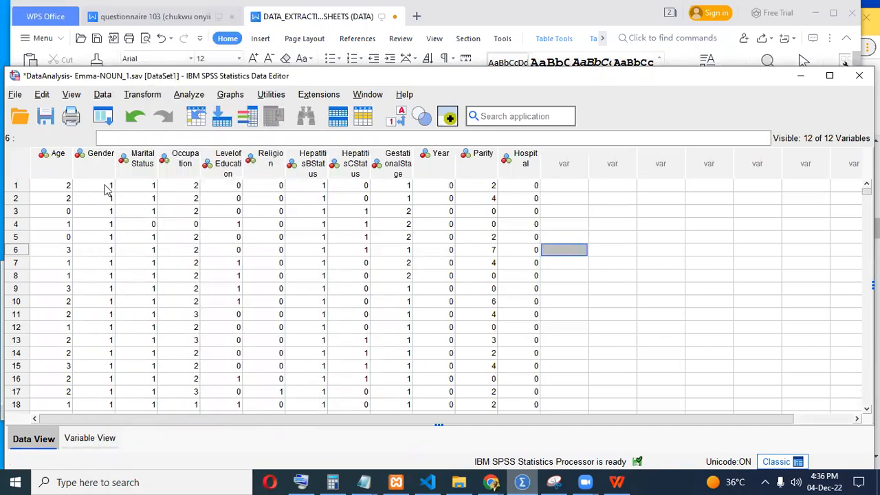
- Show the variable definitions and examine the Date formats available for the Age variable's type, keeping the type Numeric
left_click(101, 443)
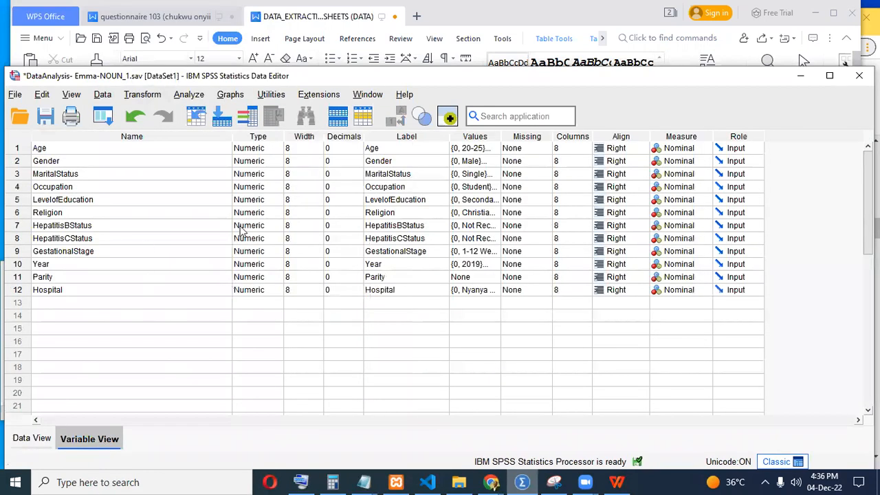
left_click(279, 150)
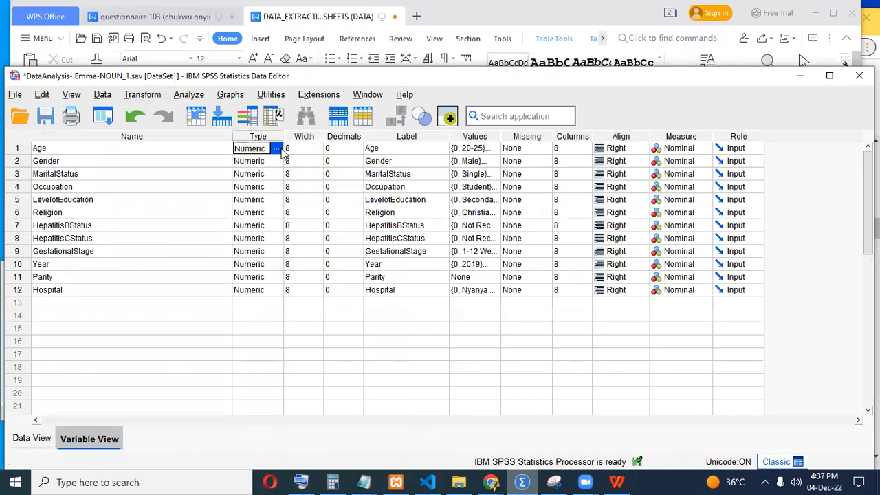
left_click(276, 148)
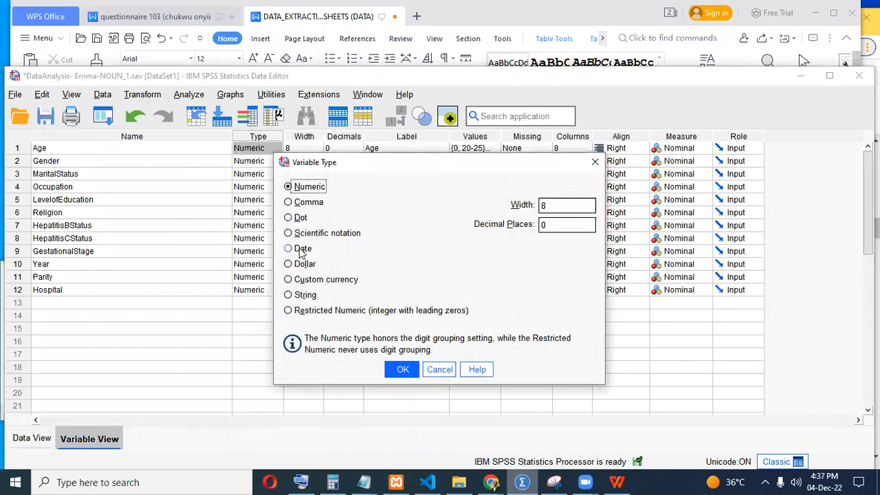
left_click(301, 251)
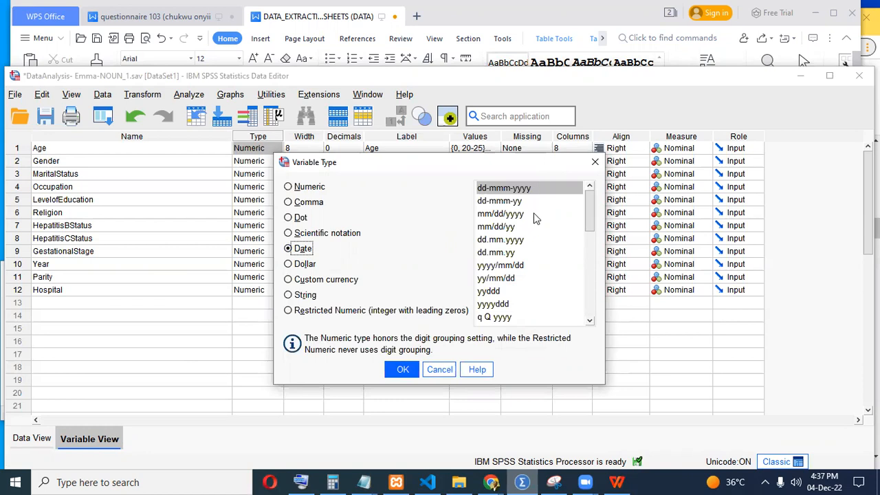
left_click(310, 188)
left_click(402, 371)
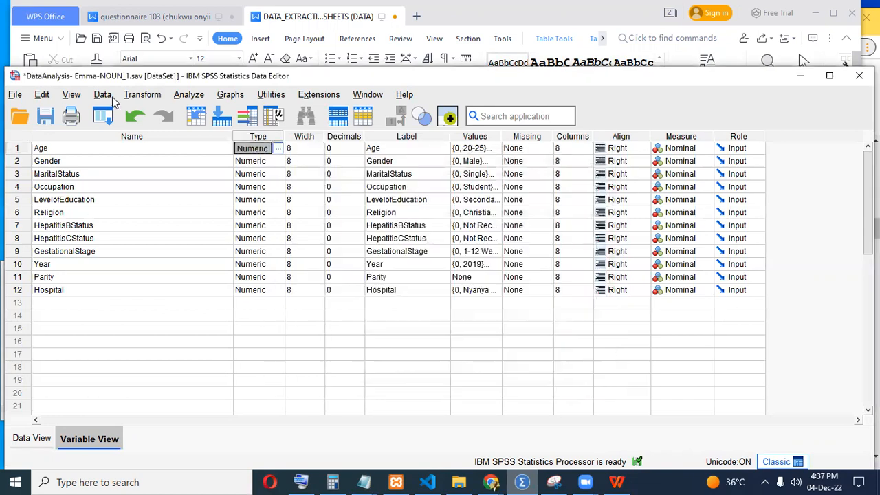
- Examine the available data, graph and analysis procedures, including the Descriptive Statistics, Correlate and Regression options
left_click(103, 96)
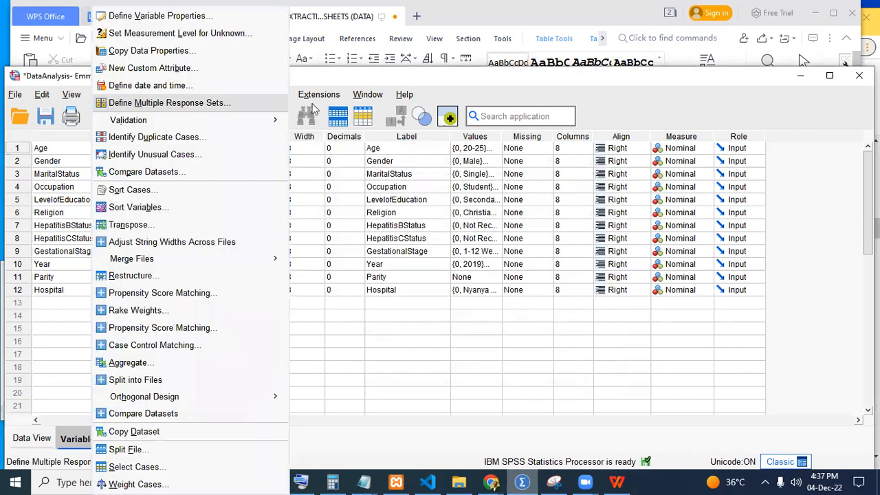
left_click(426, 83)
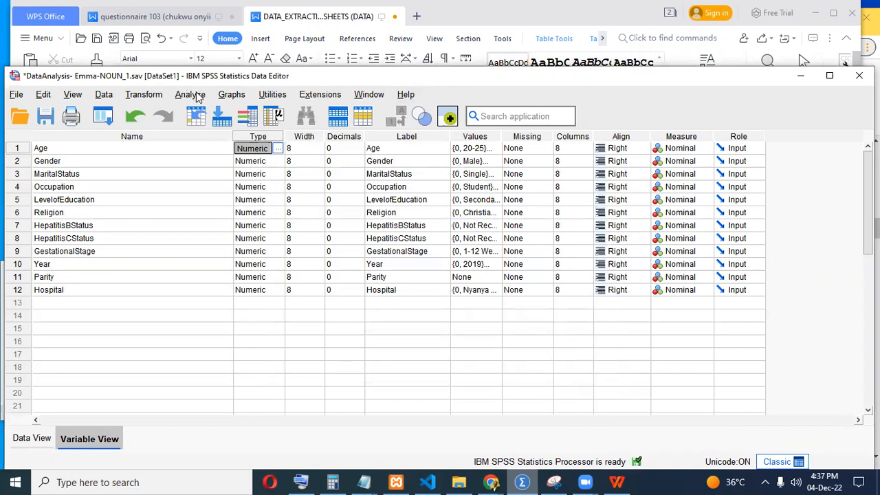
left_click(232, 96)
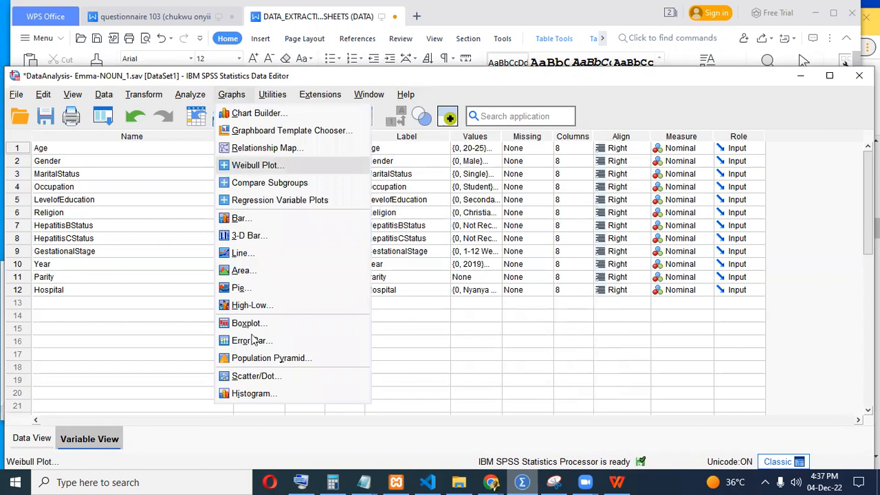
left_click(236, 84)
left_click(231, 94)
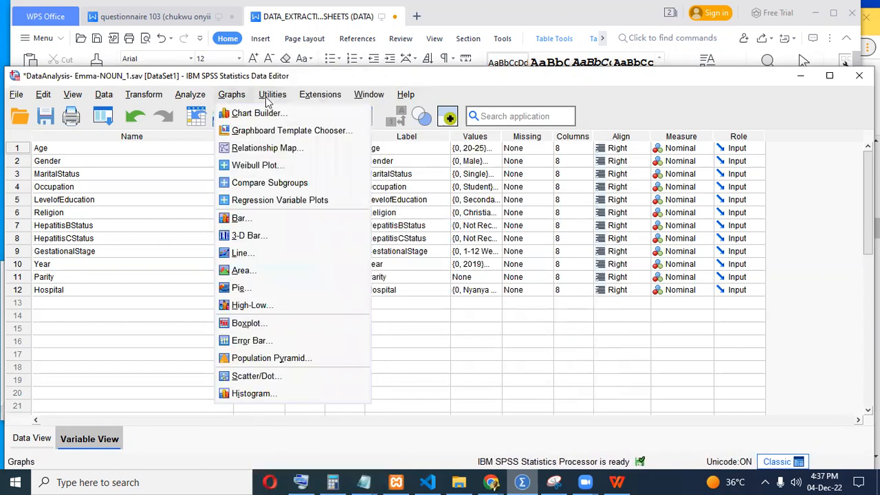
left_click(194, 101)
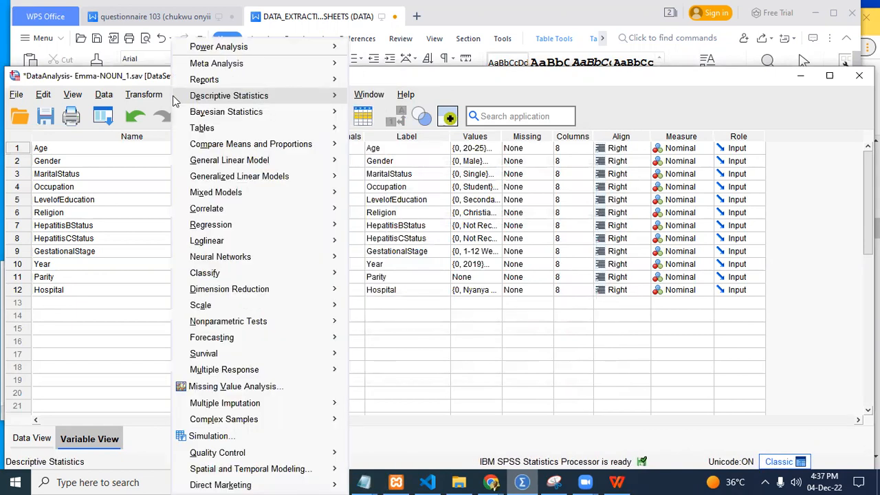
mouse_move(209, 102)
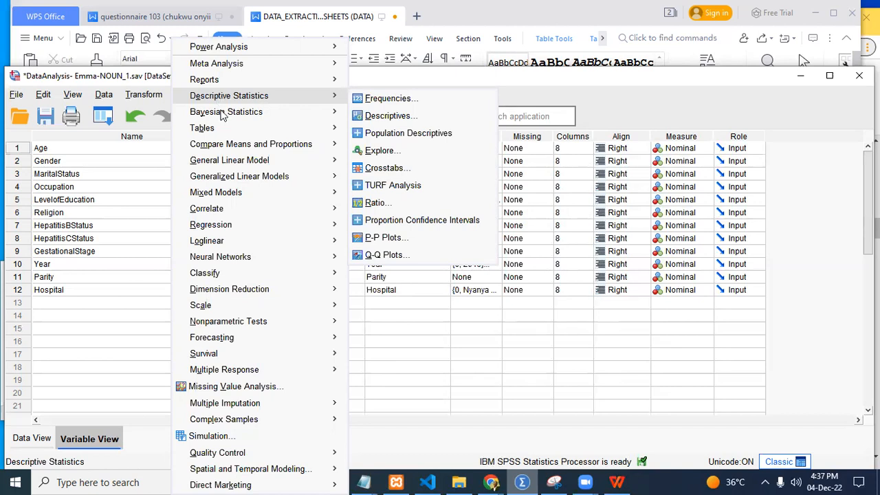
mouse_move(219, 234)
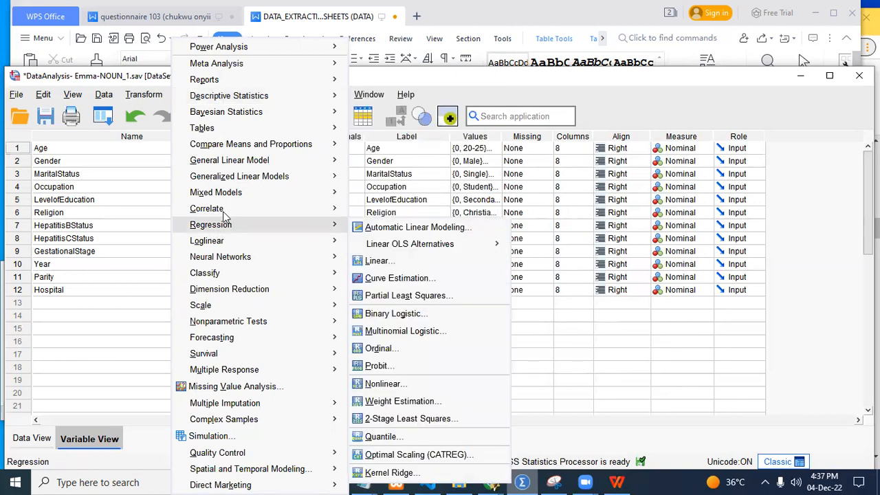
mouse_move(224, 216)
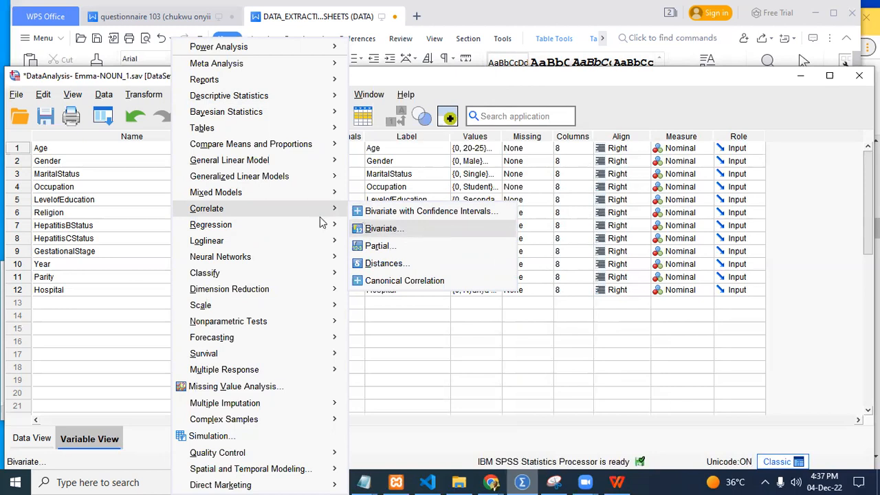
mouse_move(251, 229)
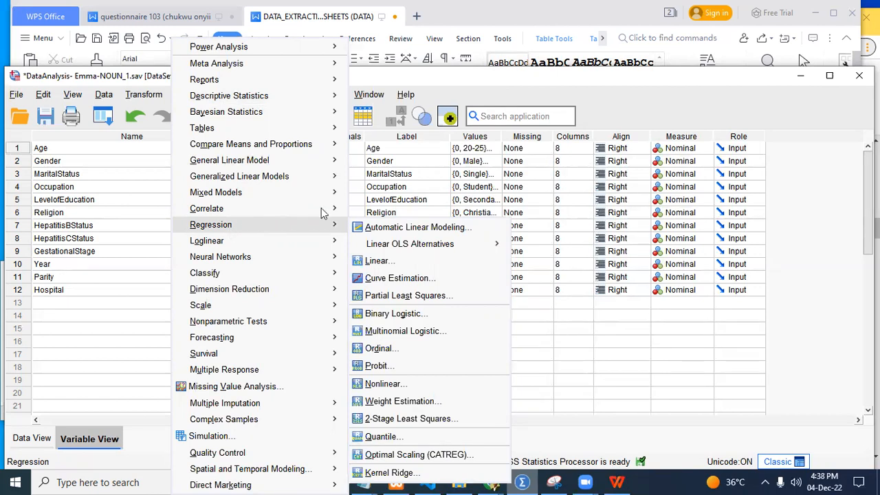
left_click(377, 122)
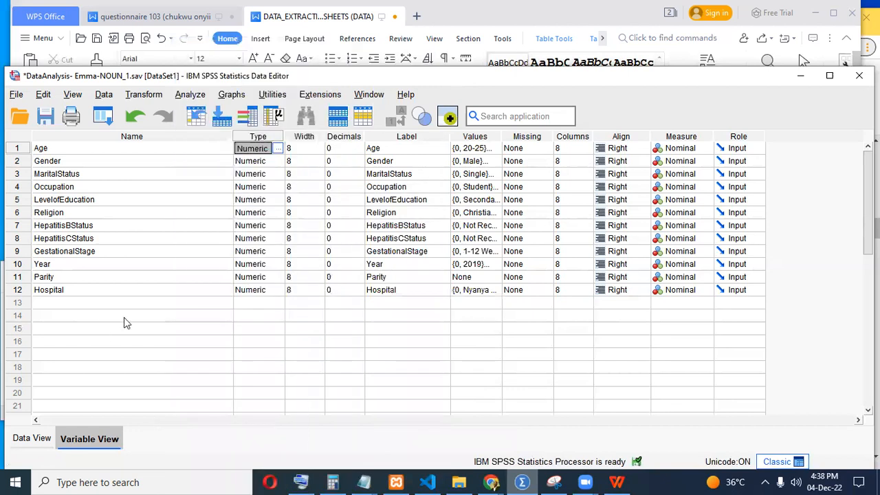
- Start a Frequencies analysis and add all twelve variables, from Age through Hospital, to the variables to analyse
left_click(190, 94)
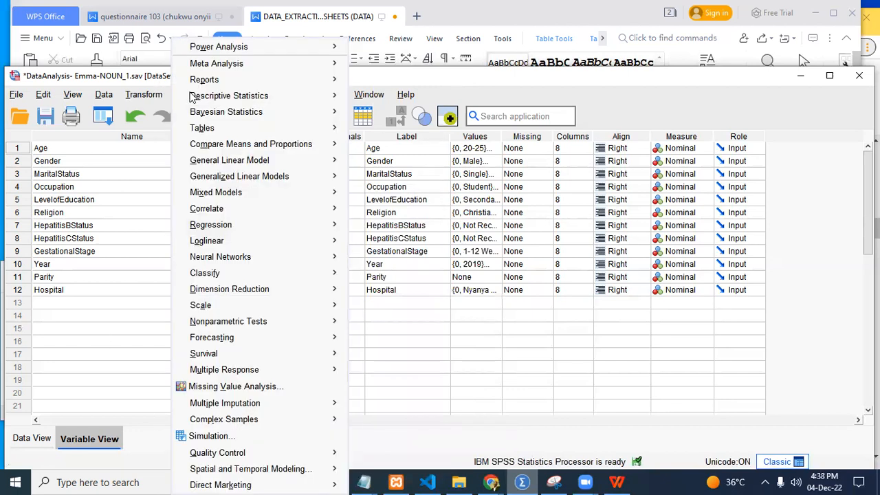
mouse_move(286, 102)
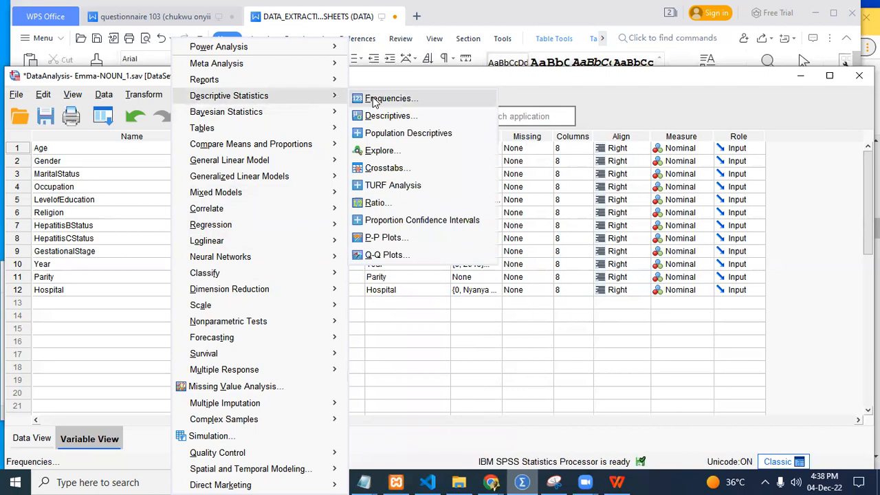
left_click(362, 98)
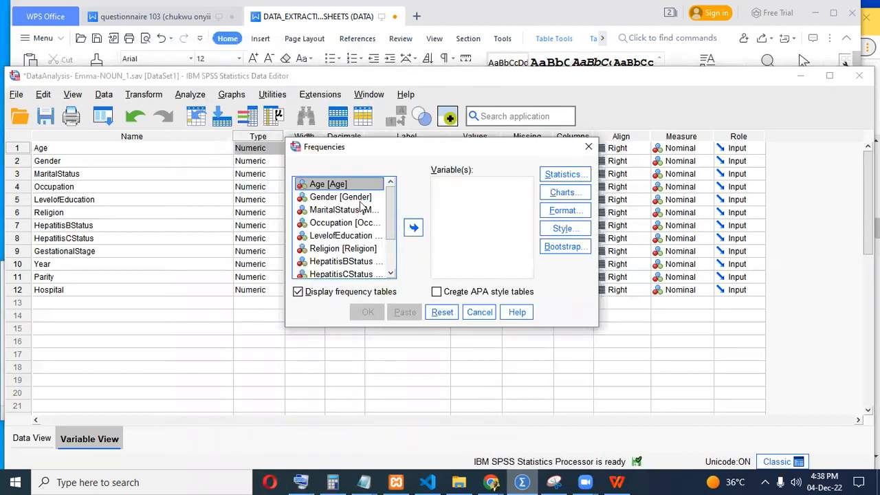
left_click(413, 228)
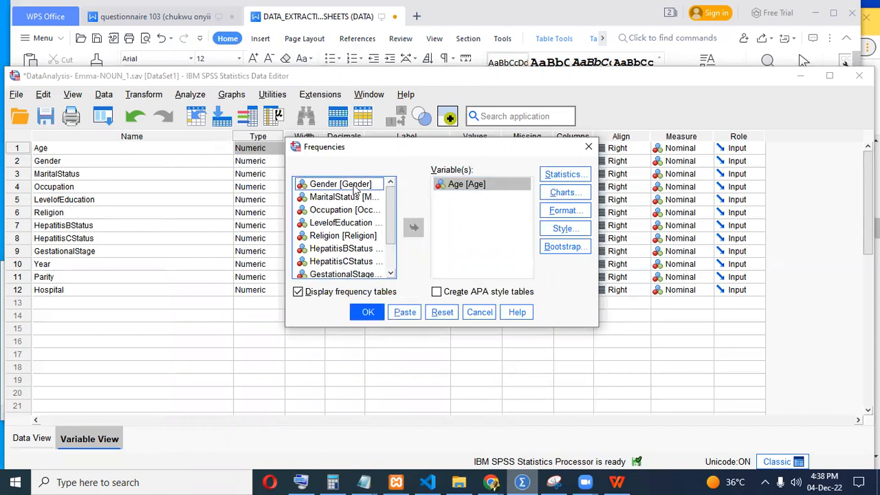
left_click(355, 189)
left_click(413, 228)
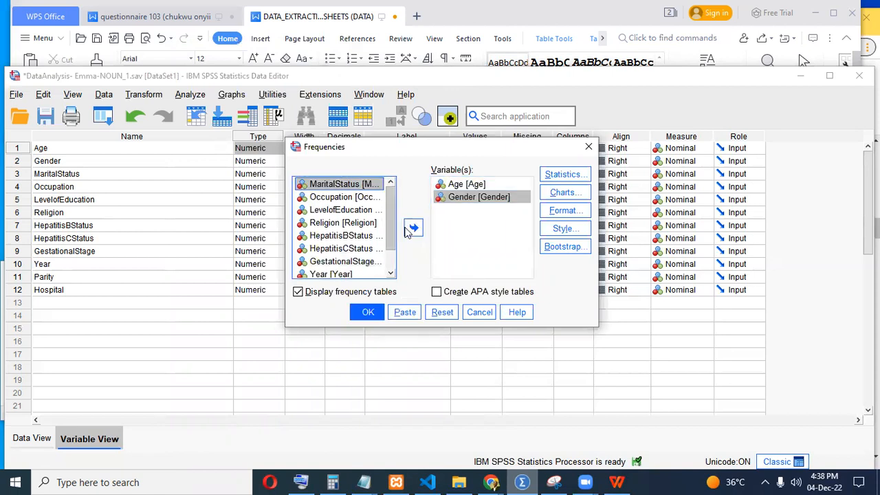
left_click(414, 228)
left_click(343, 184)
left_click(413, 227)
left_click(351, 185)
left_click(413, 228)
left_click(365, 185)
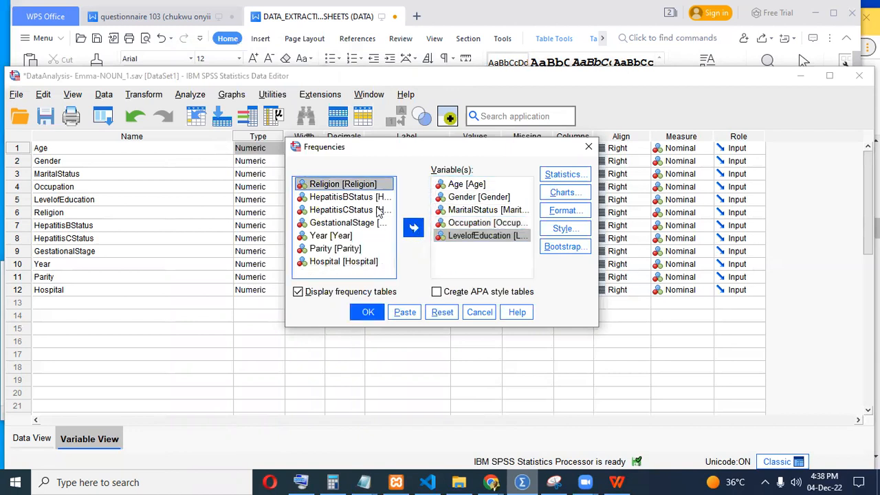
left_click(413, 228)
left_click(413, 228)
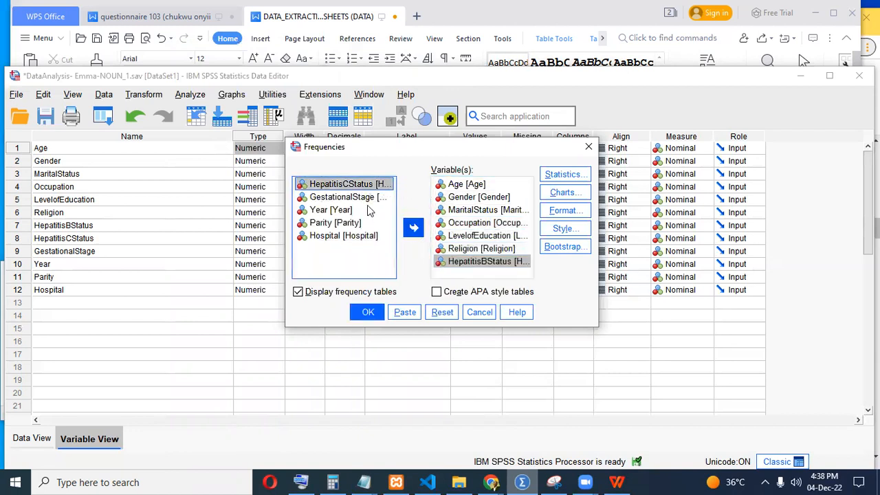
left_click(413, 227)
left_click(354, 184)
left_click(413, 227)
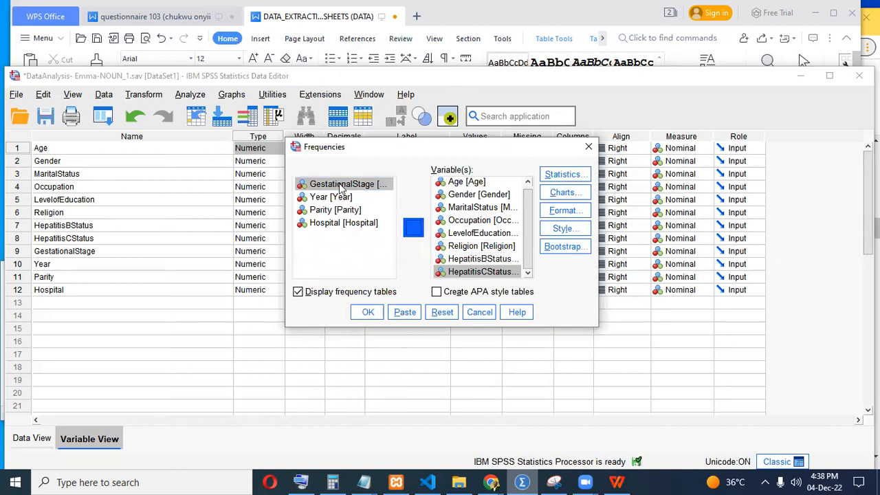
left_click(413, 228)
left_click(354, 184)
left_click(411, 228)
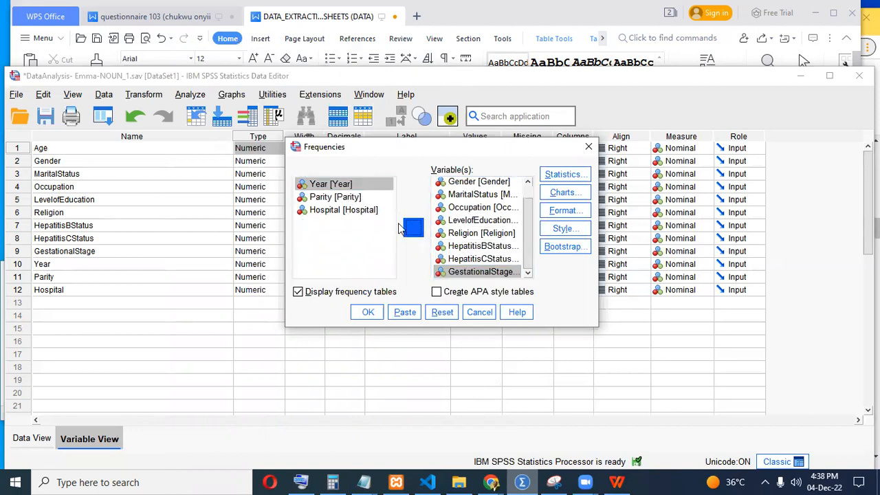
left_click(354, 184)
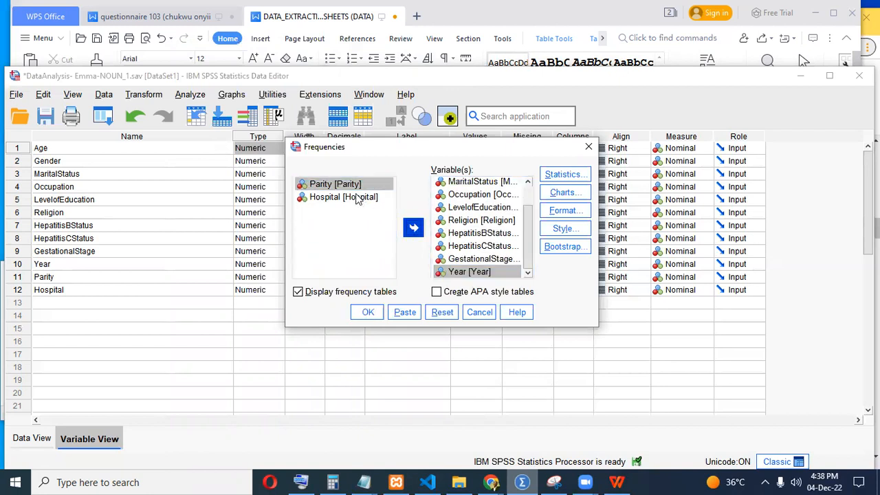
left_click(413, 227)
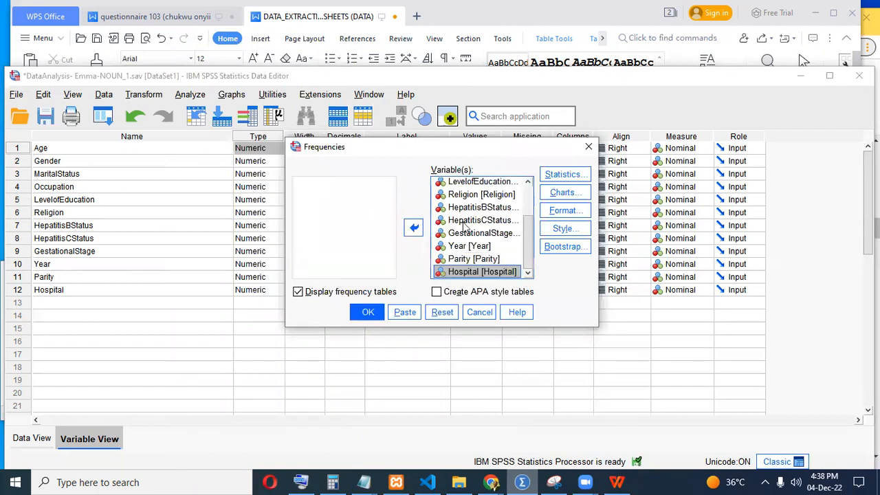
- Include quartiles, mean, median, sum and standard deviation in the Frequencies statistics
left_click(562, 174)
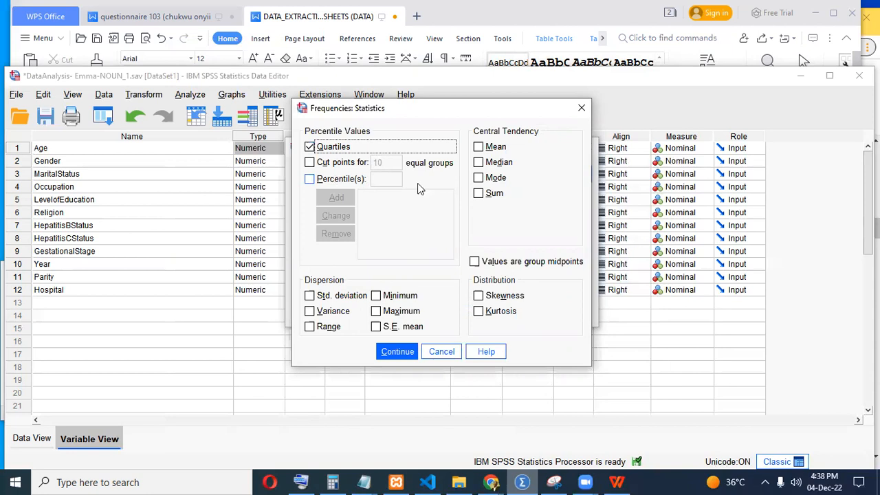
left_click(479, 148)
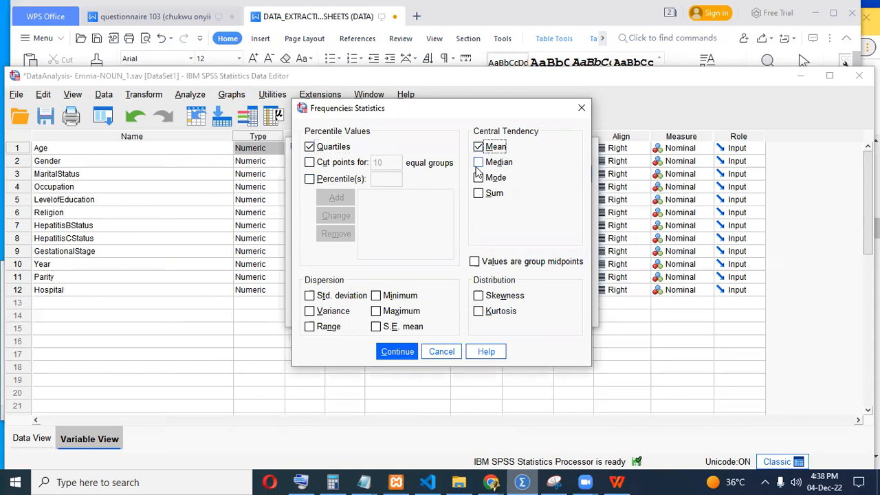
left_click(479, 163)
left_click(479, 193)
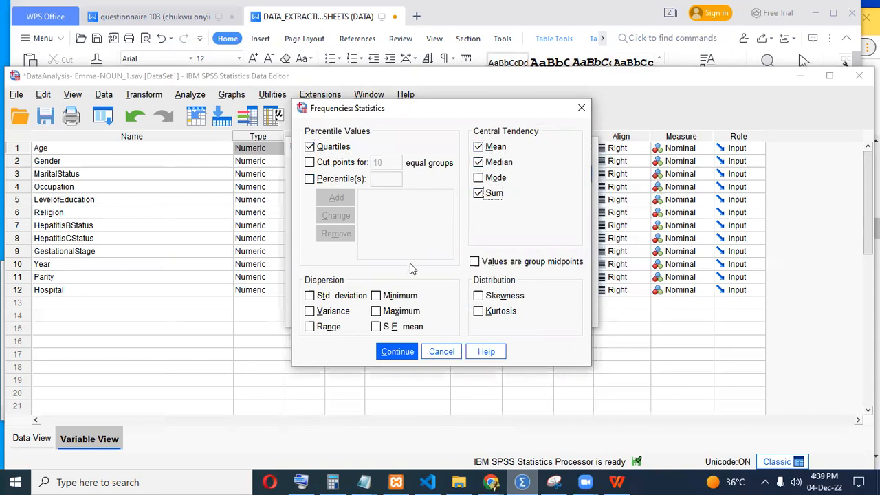
left_click(312, 303)
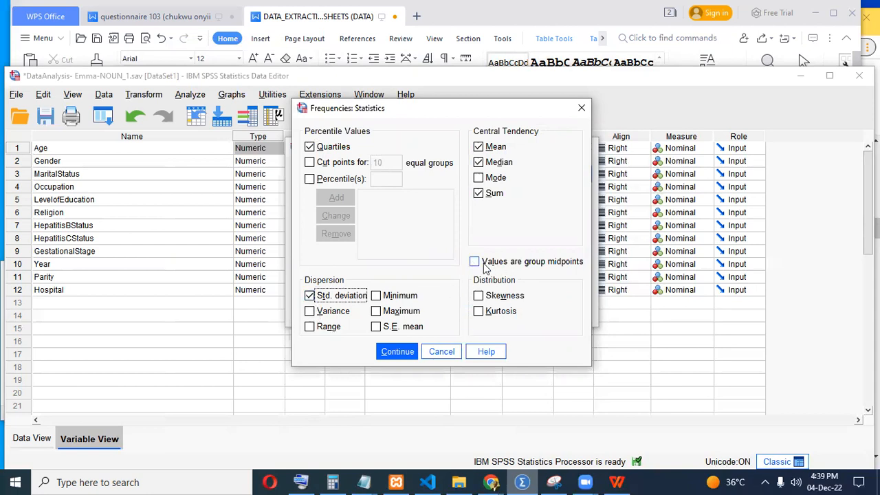
left_click(398, 352)
- Set the Frequencies output to include bar charts with frequencies as the chart values
left_click(565, 191)
left_click(400, 202)
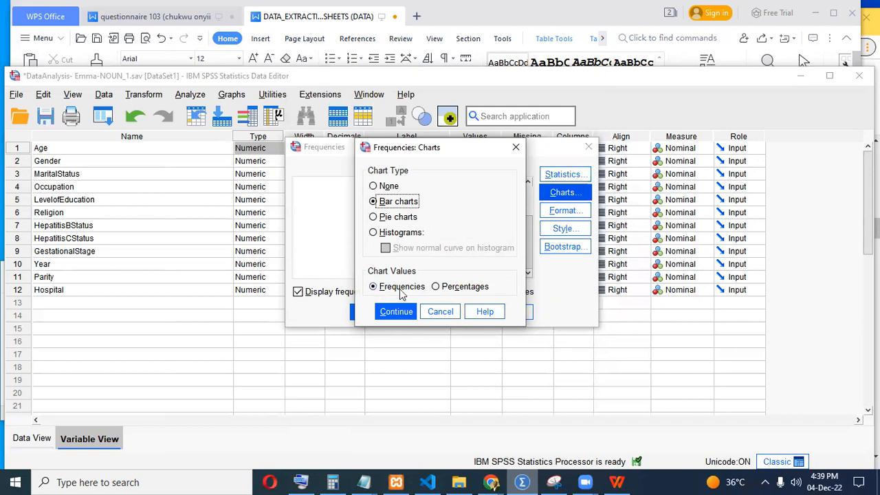
left_click(397, 312)
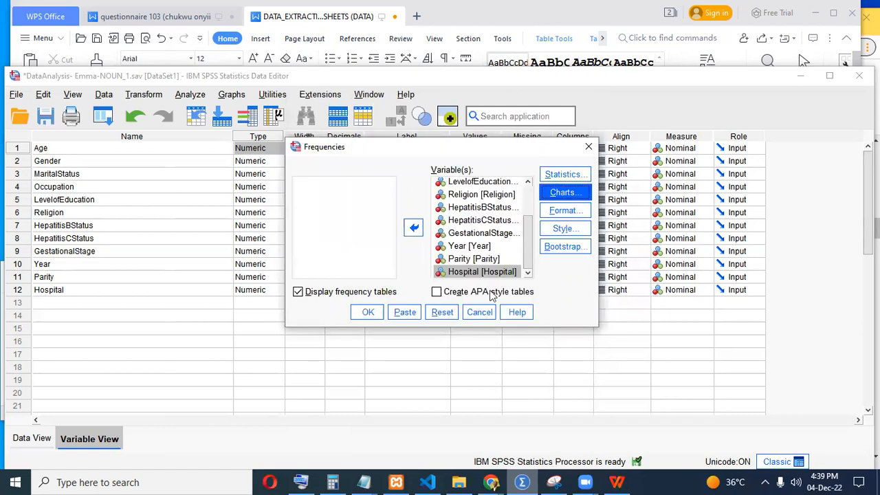
- Keep the Frequencies format at ascending values with compared variables, and run the analysis
left_click(560, 210)
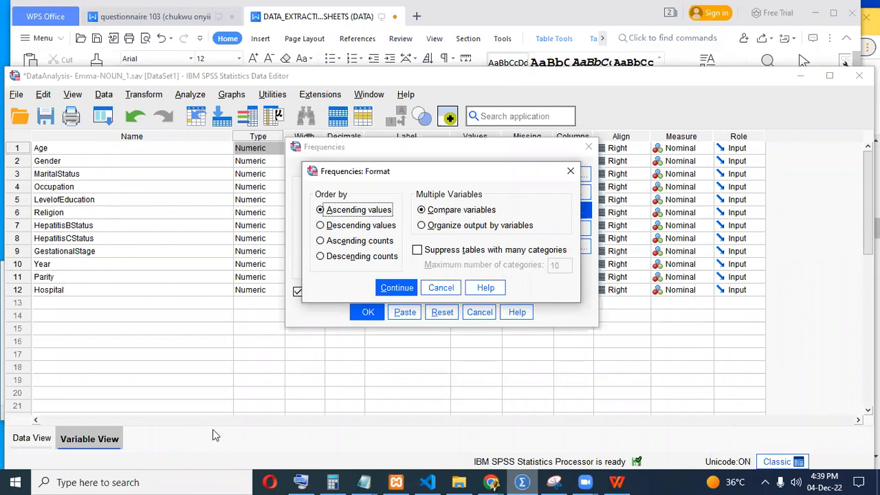
left_click(406, 288)
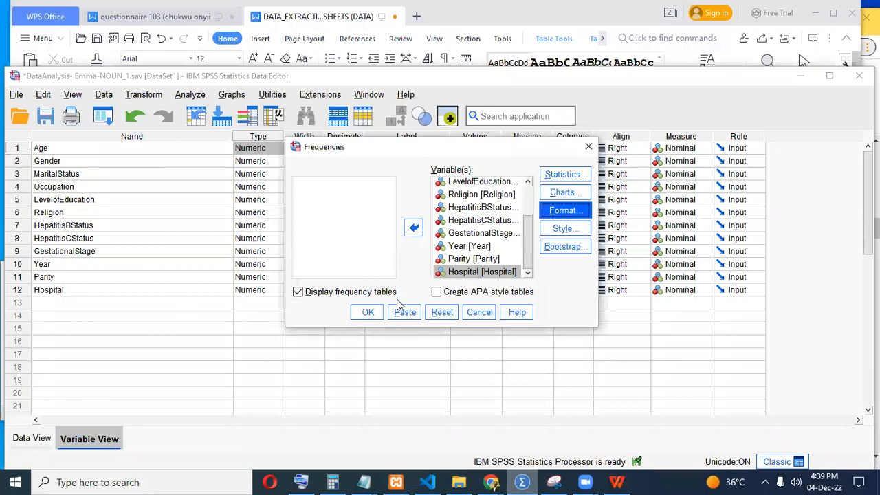
left_click(371, 313)
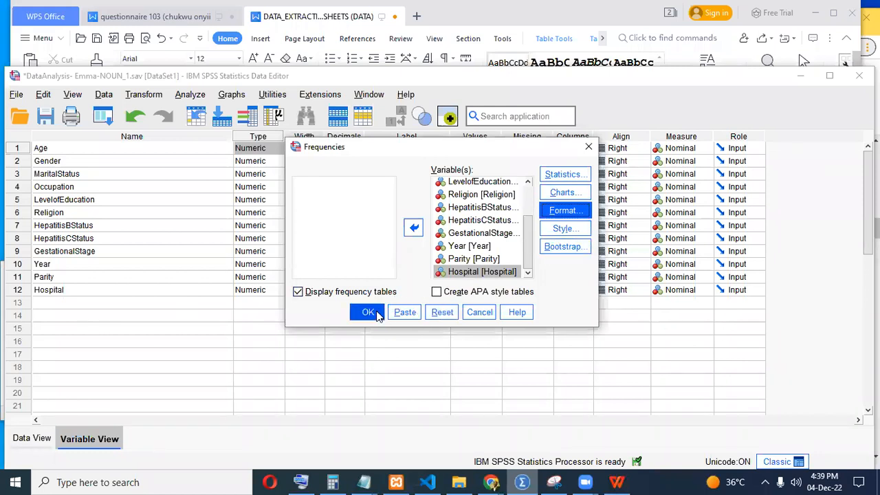
left_click(376, 314)
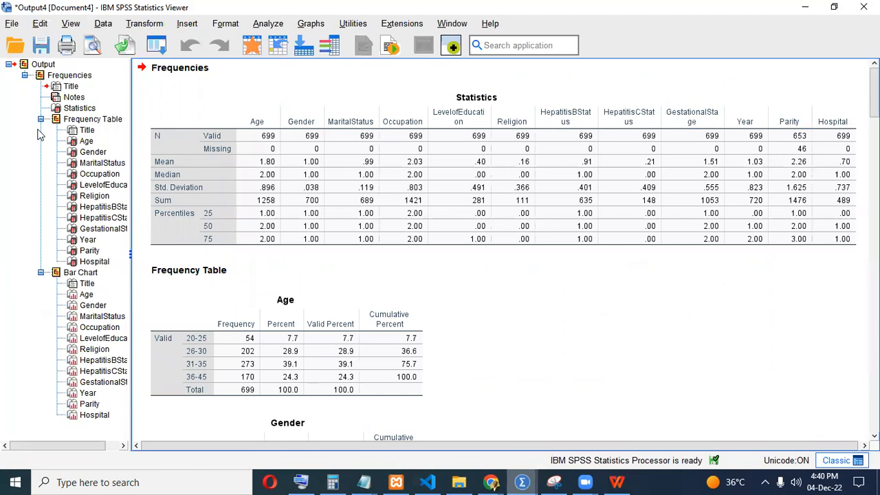
- Examine the Statistics table of the Frequencies output, comparing the valid and missing counts, means and deviations of the variables
scroll(479, 280, "down", 3)
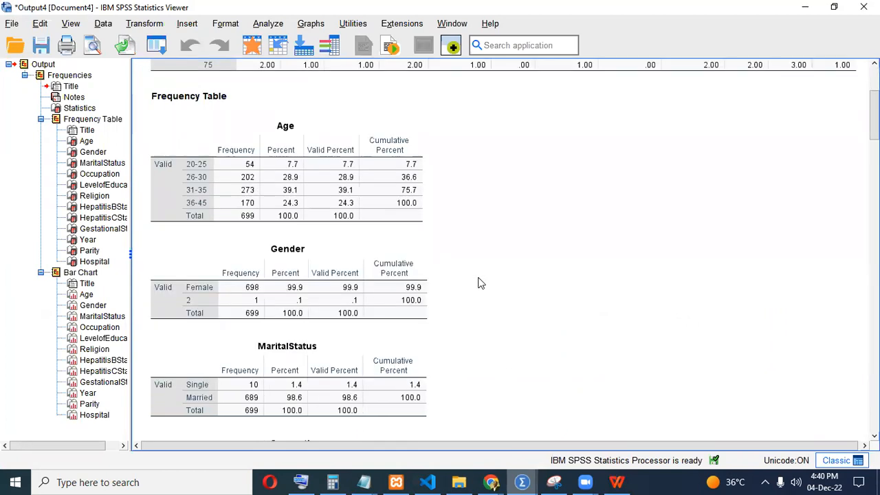
scroll(479, 282, "up", 3)
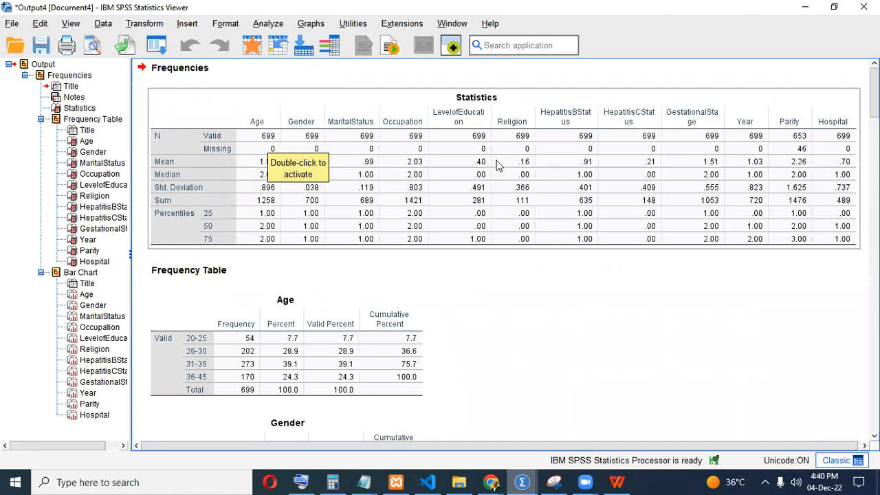
left_click(809, 154)
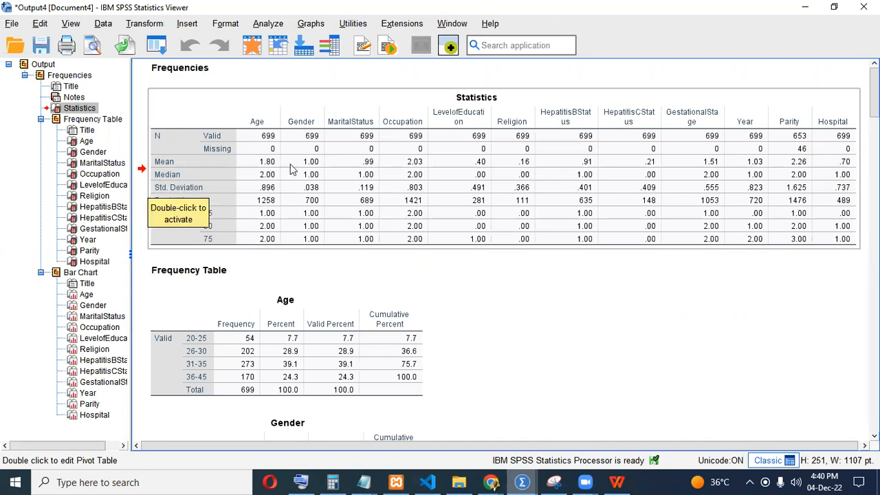
double_click(263, 121)
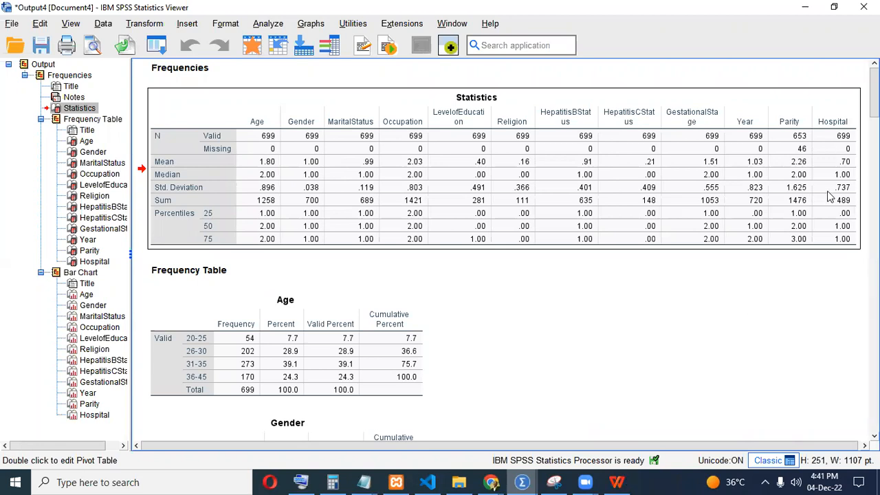
- Switch to the WPS document to check the variable codes in the code book, and return to the SPSS output
key("alt+Tab")
scroll(827, 193, "up", 5)
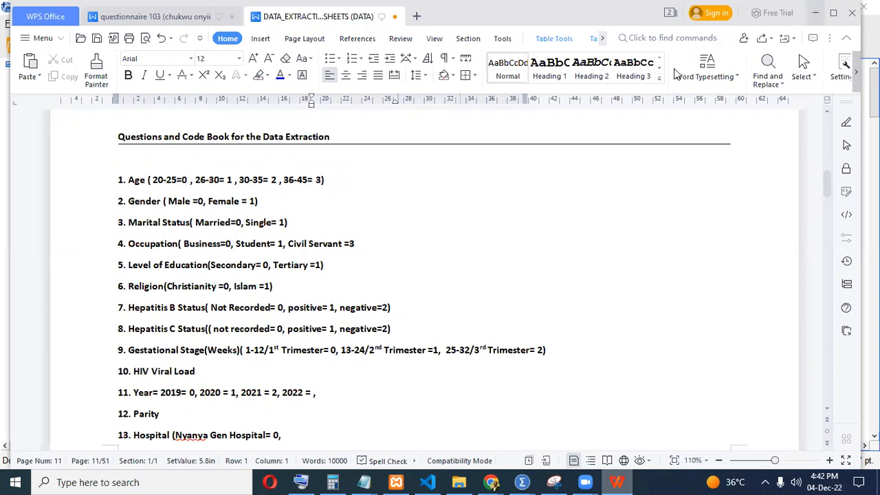
left_click(812, 13)
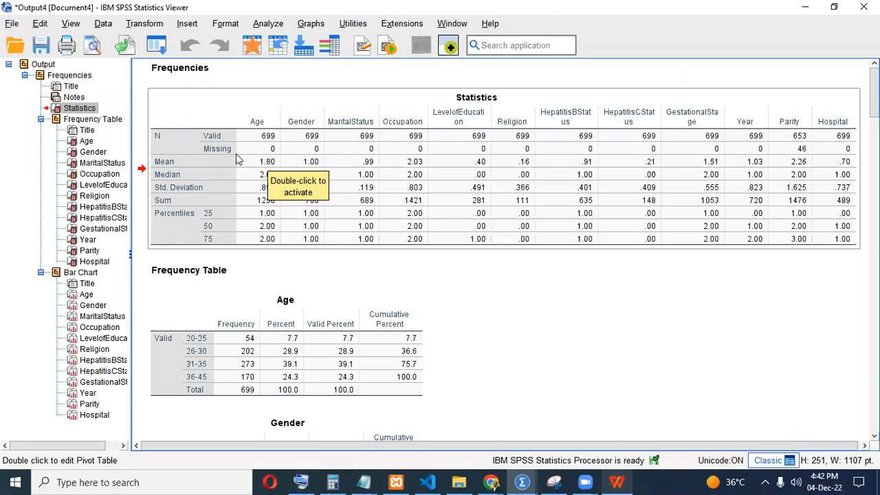
- Review the frequency tables from Age to Hospital and the Age bar chart in the Frequencies output
scroll(236, 154, "down", 4)
scroll(278, 167, "up", 1)
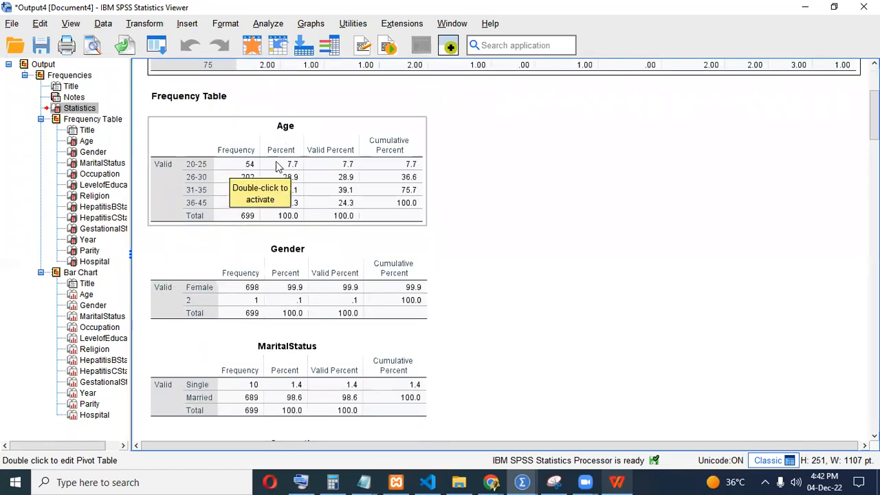
scroll(323, 282, "down", 2)
left_click(302, 227)
scroll(405, 284, "down", 1)
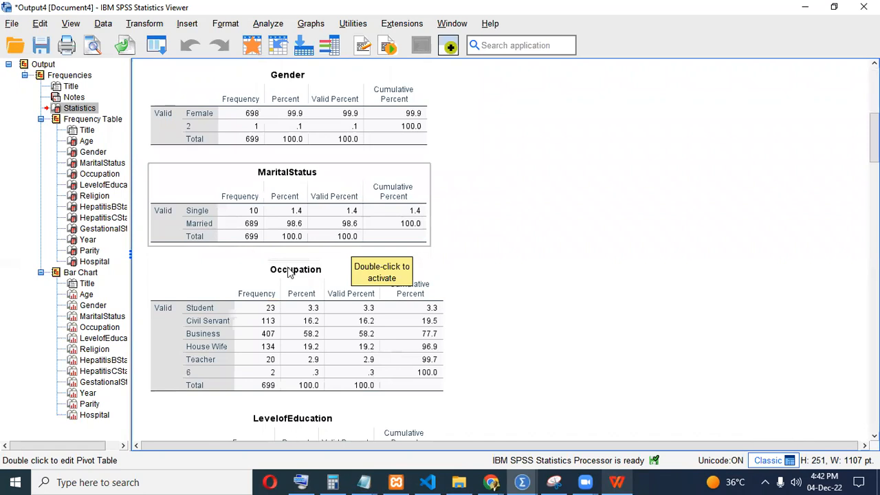
scroll(288, 272, "down", 2)
scroll(323, 249, "down", 4)
scroll(309, 180, "down", 10)
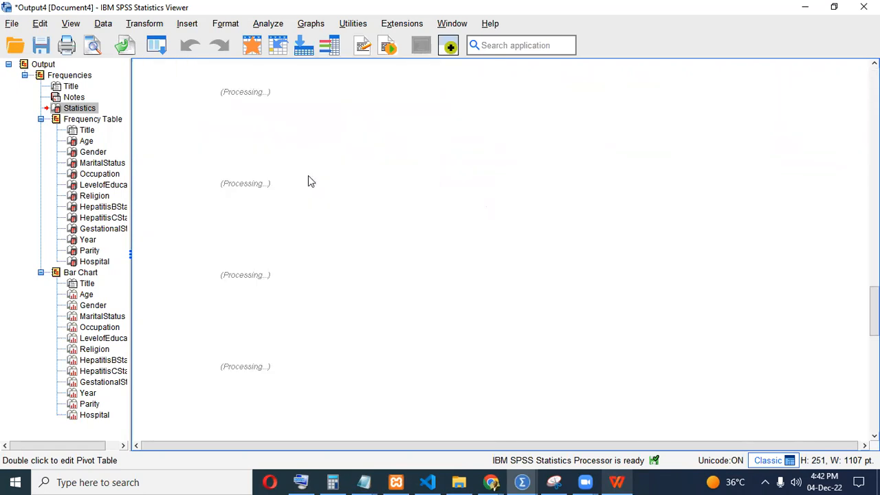
scroll(310, 181, "up", 3)
scroll(308, 180, "down", 1)
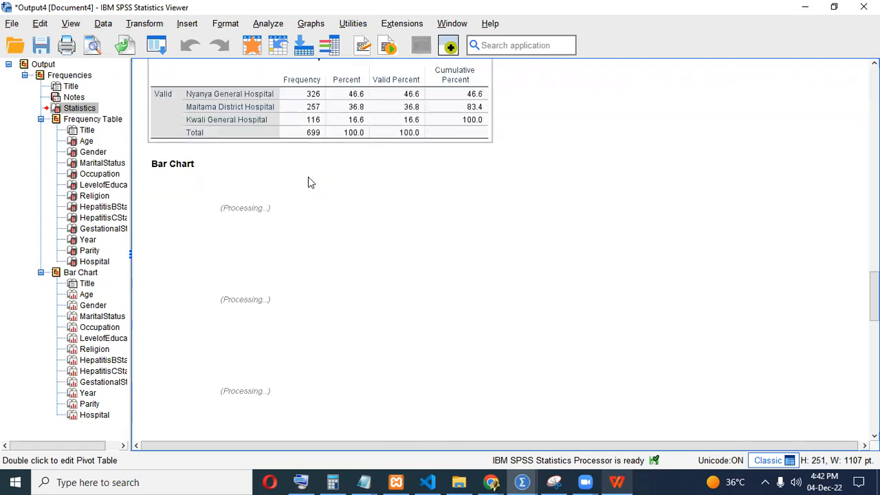
scroll(768, 320, "down", 3)
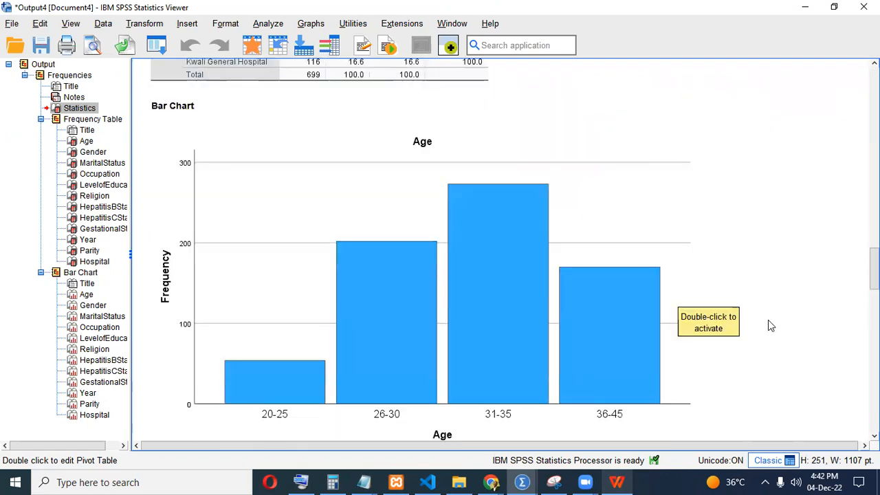
scroll(840, 284, "up", 2)
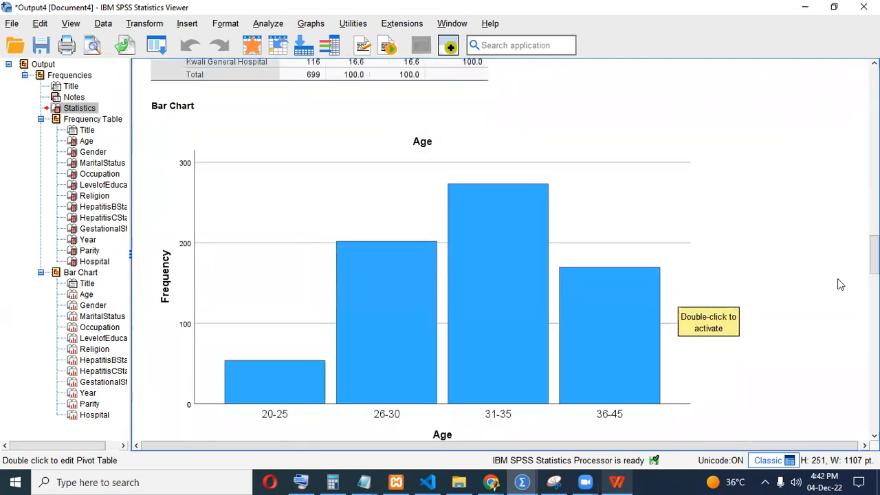
- Copy the Age bar chart from the Frequencies output
left_click(442, 242)
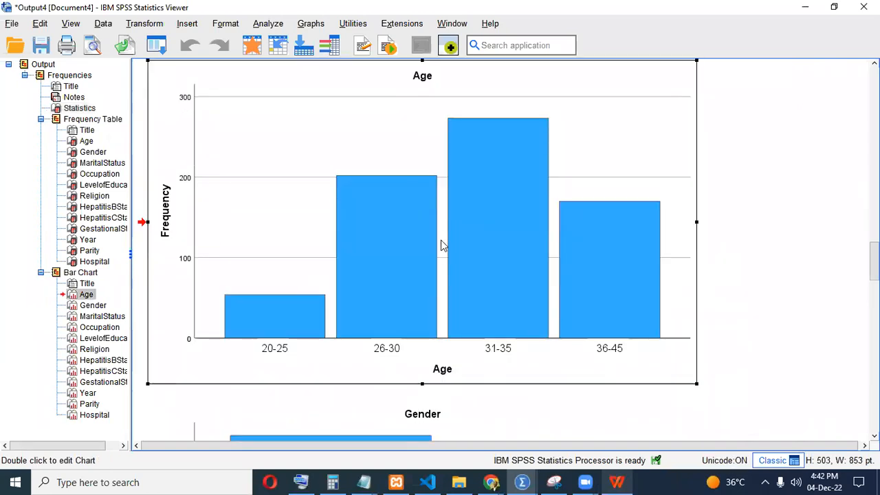
right_click(444, 242)
left_click(455, 284)
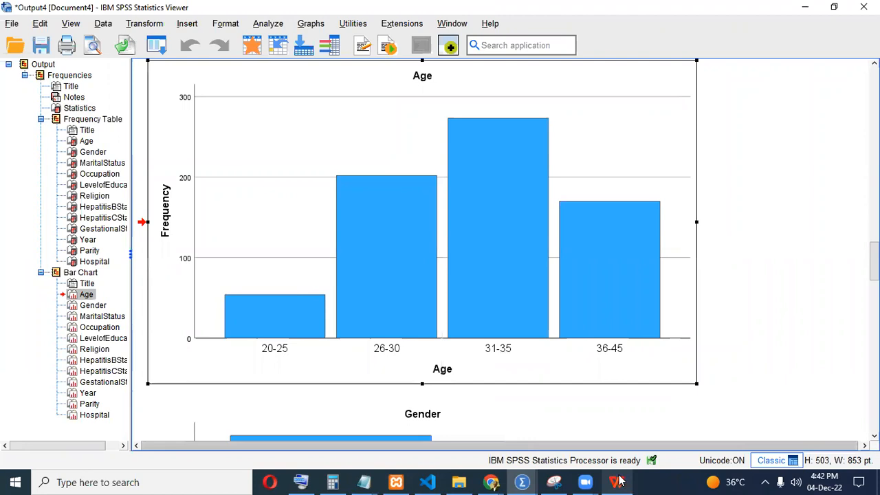
- Switch to the WPS document and paste the copied Age bar chart above the code book heading, then select the picture
key("alt+Tab")
left_click(133, 158)
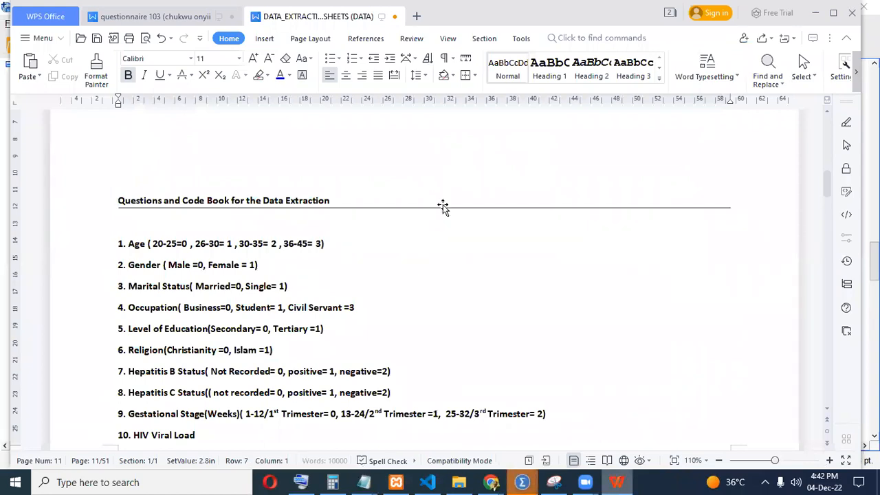
key("ctrl+v")
scroll(367, 222, "up", 1)
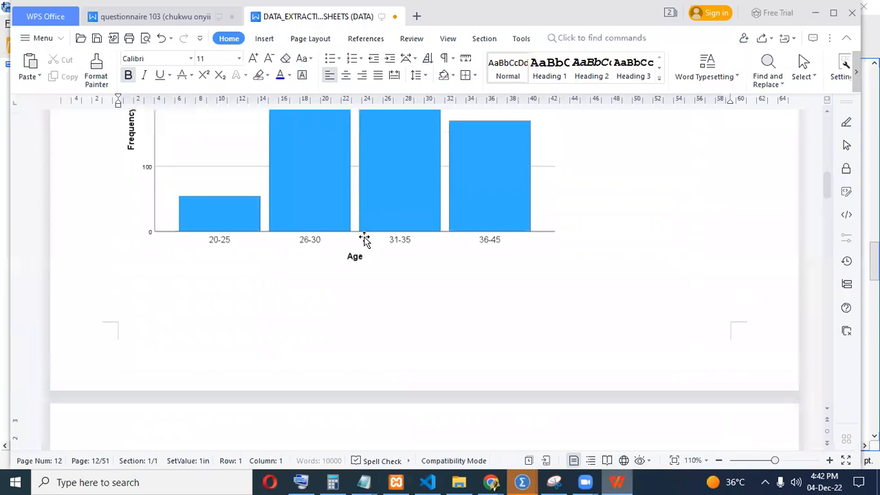
scroll(364, 236, "up", 3)
left_click(364, 239)
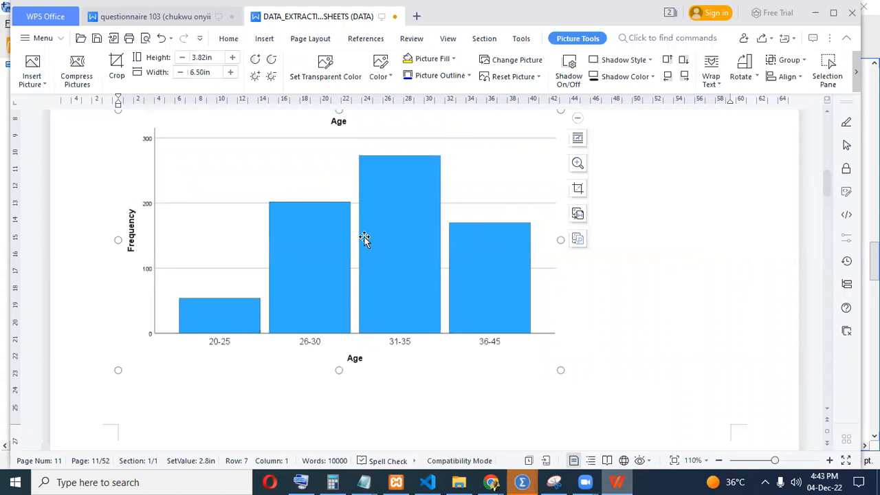
- Return to the SPSS output and review the Gender, MaritalStatus and Occupation bar charts
left_click(525, 481)
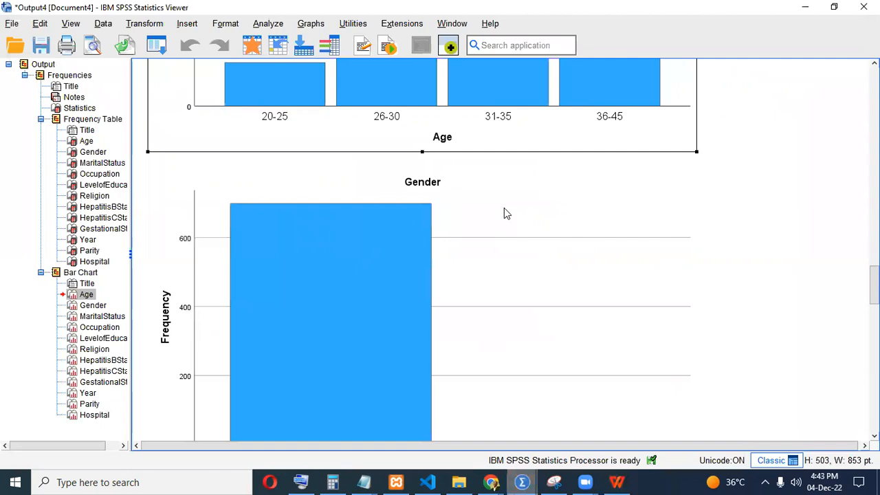
scroll(545, 206, "down", 6)
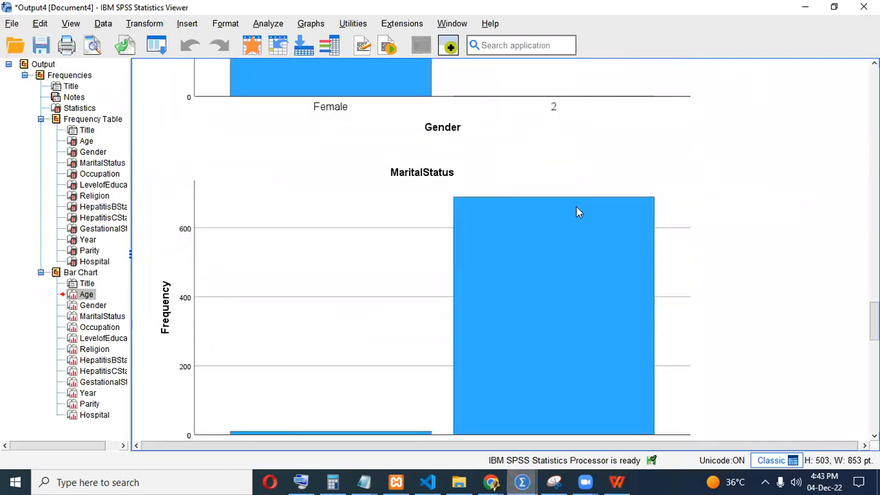
scroll(549, 150, "down", 4)
scroll(555, 159, "up", 2)
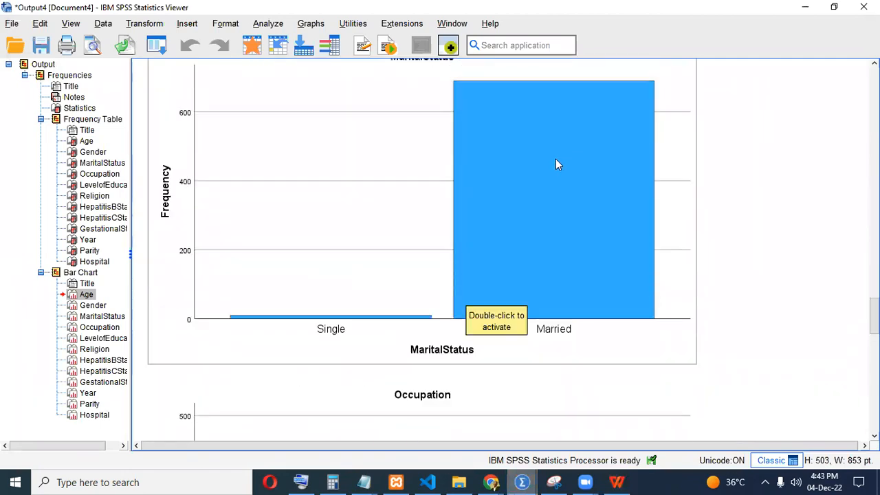
left_click(571, 200)
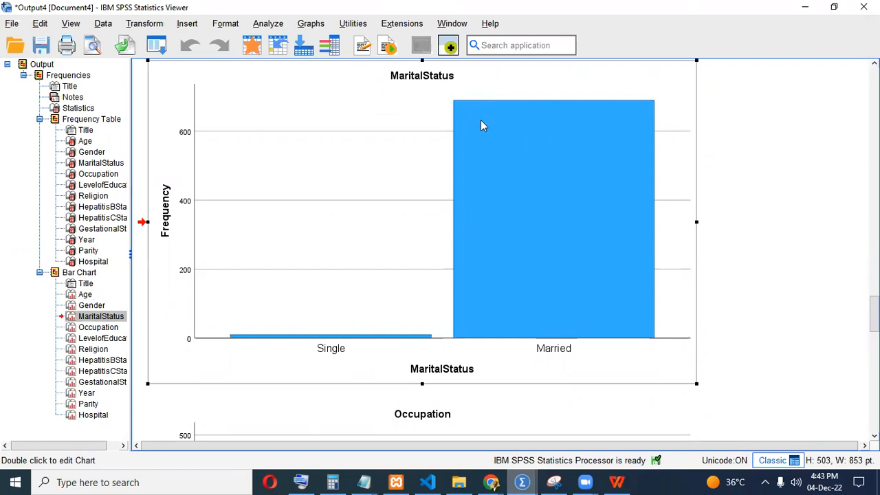
scroll(566, 144, "down", 5)
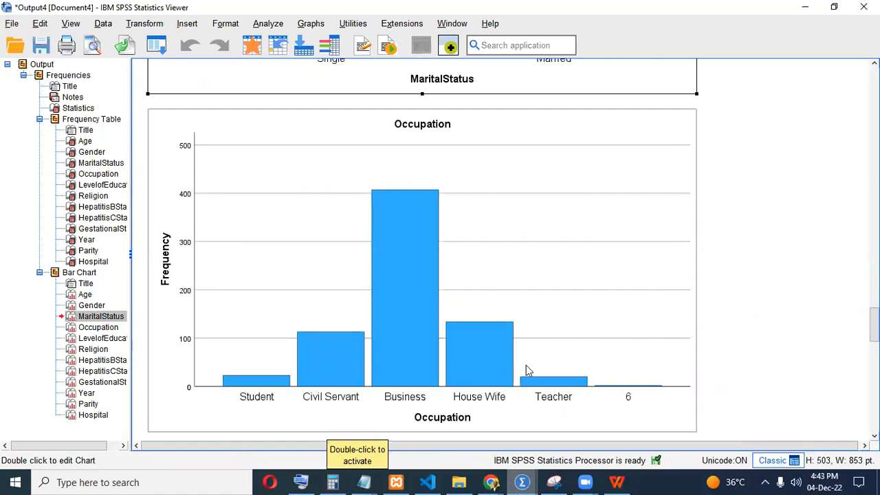
- Open the Occupation bar chart in the Chart Editor and resize it to 423.75 by 721.5 points, maintaining the aspect ratio
left_click(524, 208)
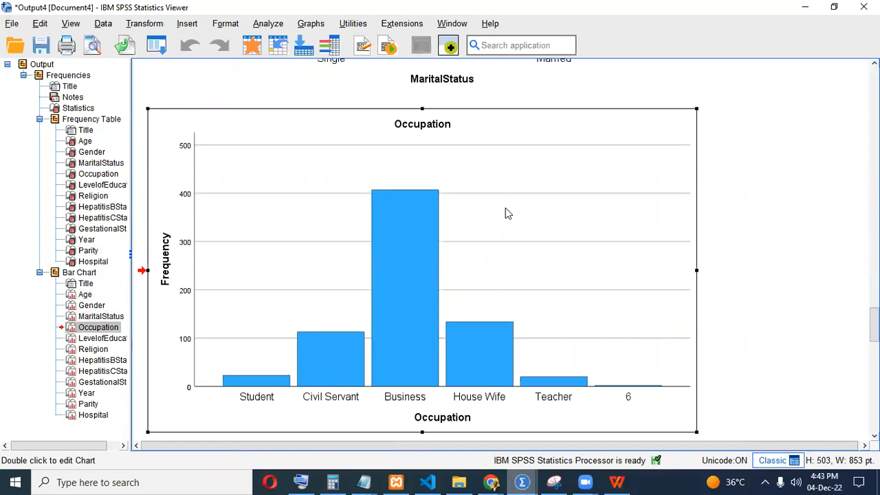
double_click(519, 224)
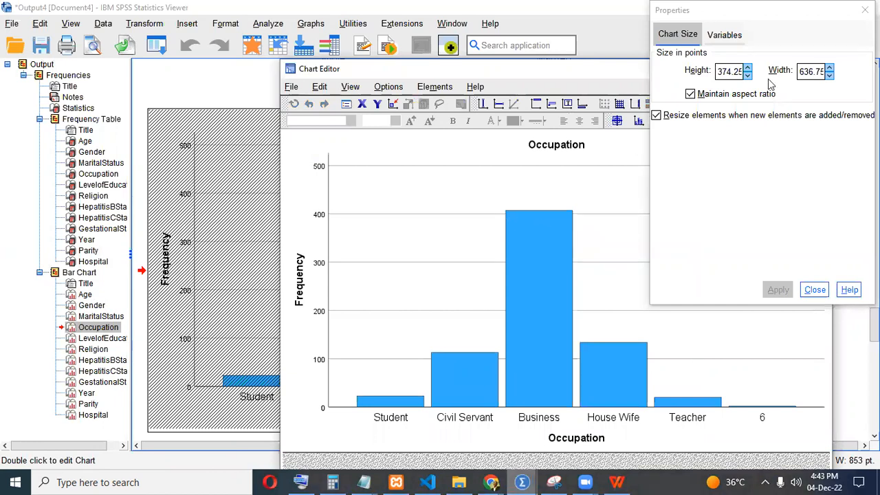
left_click(747, 69)
left_click(748, 69)
left_click(748, 69)
left_click(774, 290)
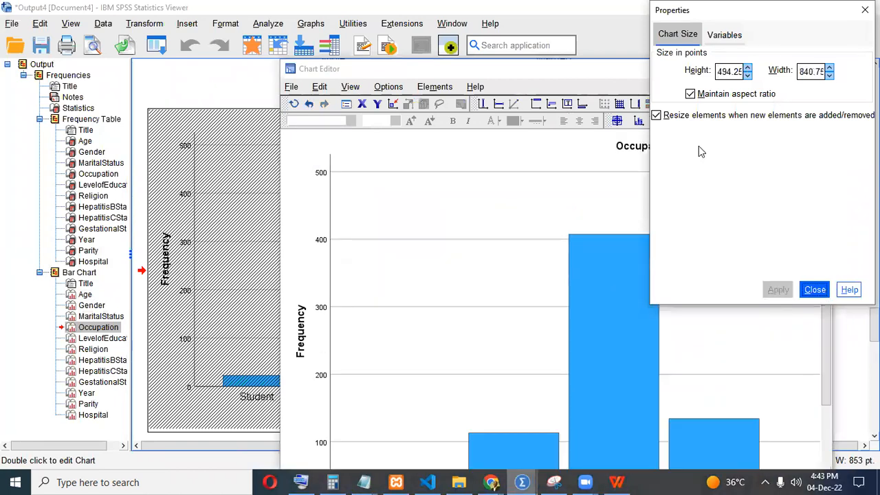
left_click(748, 75)
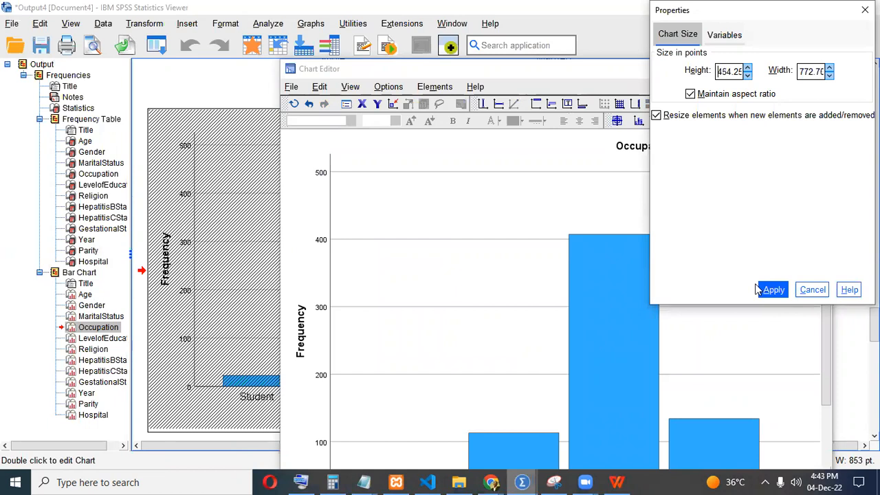
left_click(773, 290)
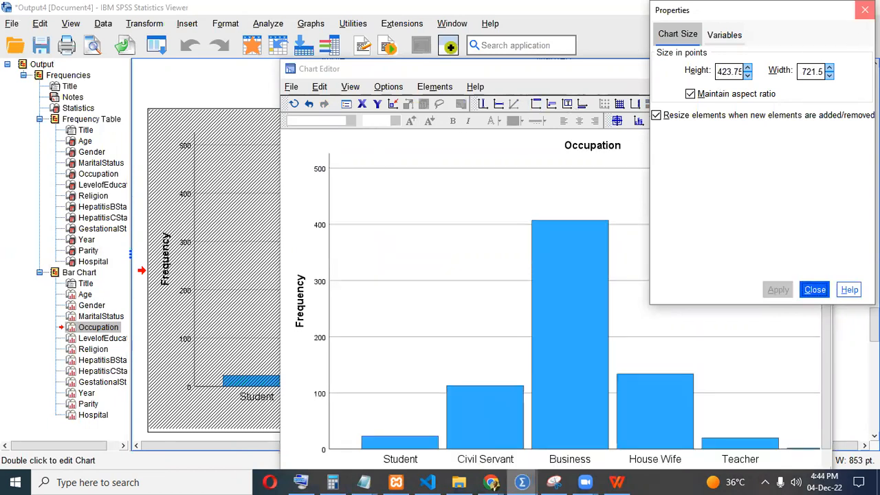
left_click(864, 9)
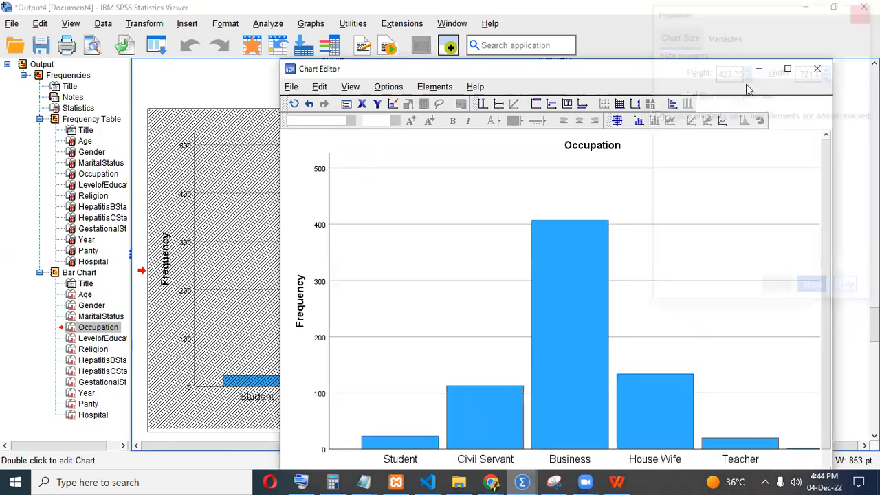
- Add a reference line to the category axis of the Occupation chart at House Wife, with a label attached to the line
left_click(377, 105)
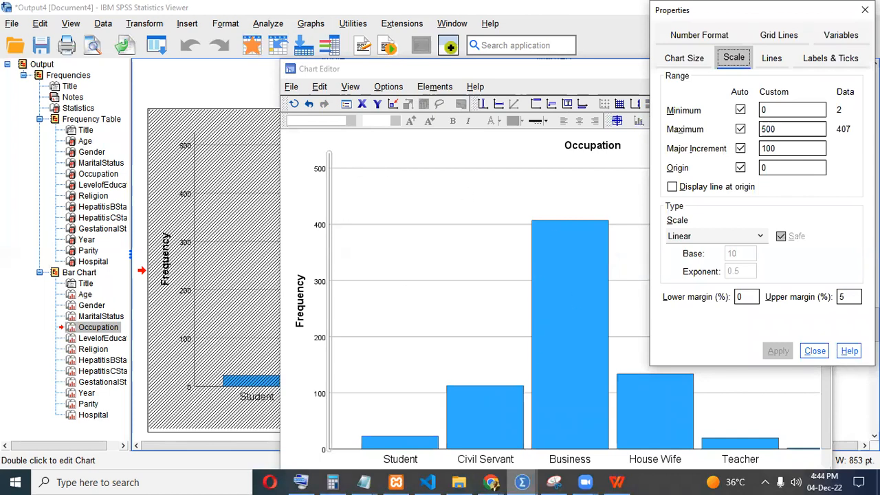
left_click(865, 10)
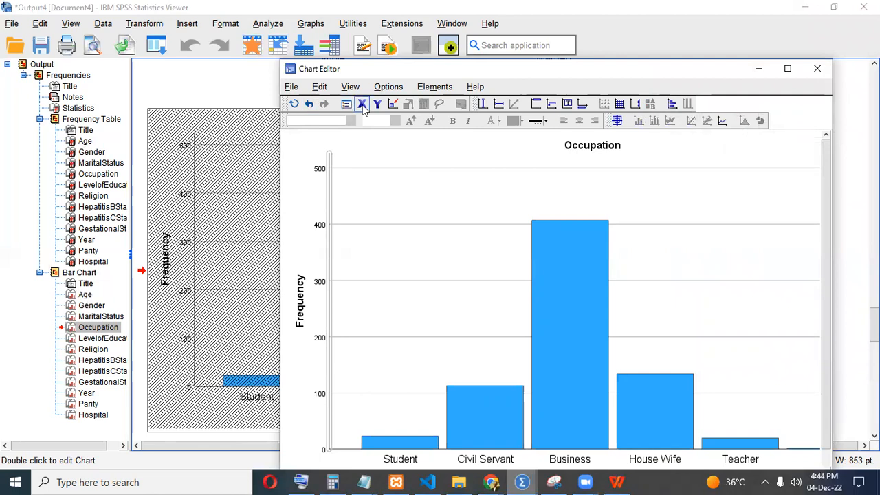
left_click(482, 107)
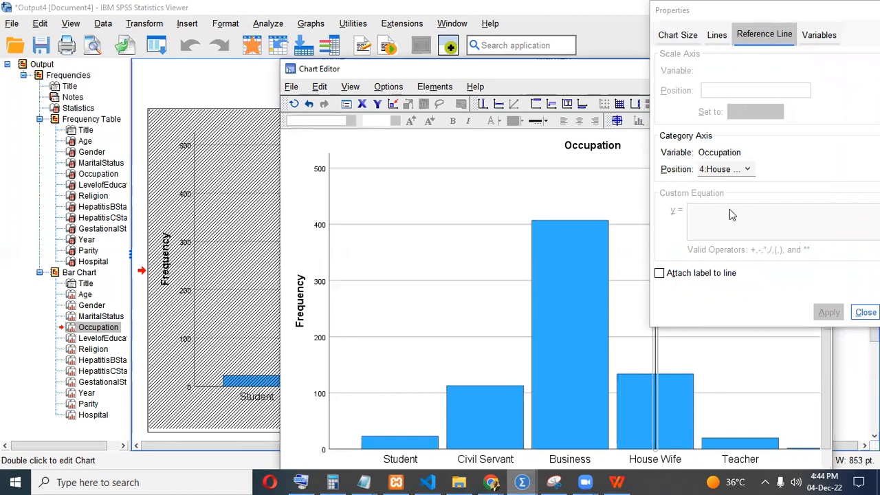
left_click(660, 273)
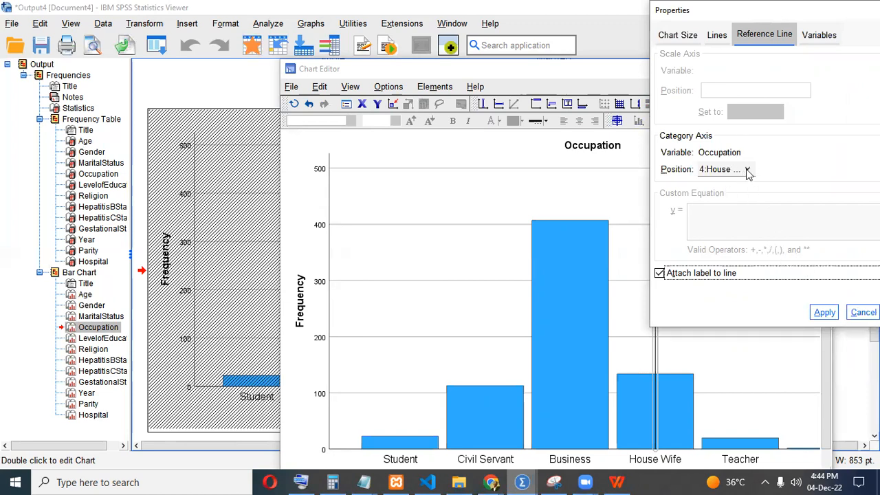
left_click(812, 311)
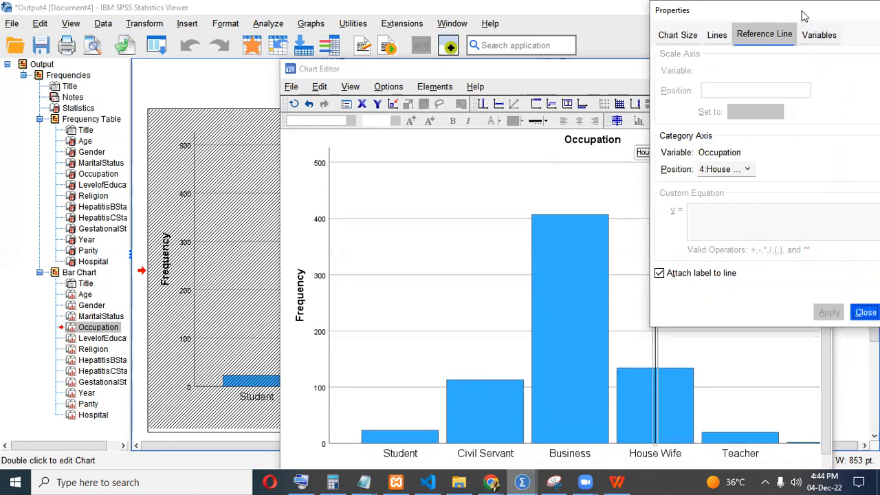
left_click_drag(801, 11, 577, 47)
left_click(694, 45)
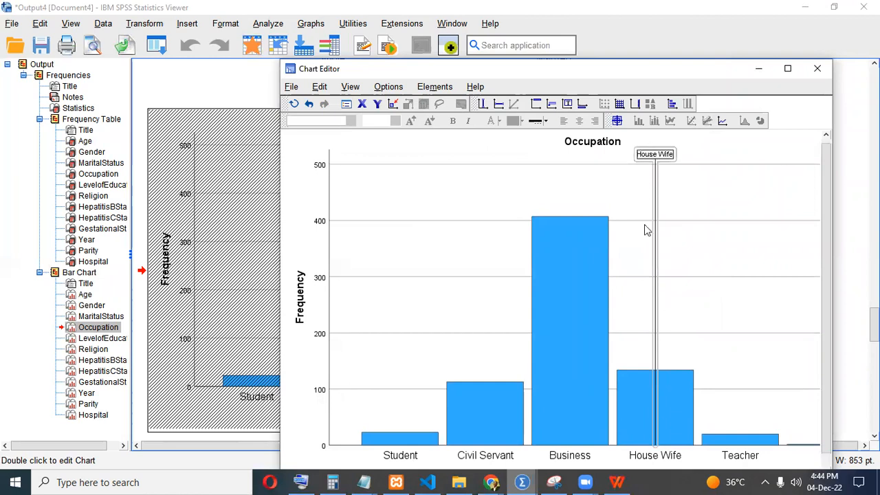
- Transpose the Occupation chart to horizontal bars and view the edited chart in the SPSS output
left_click(672, 105)
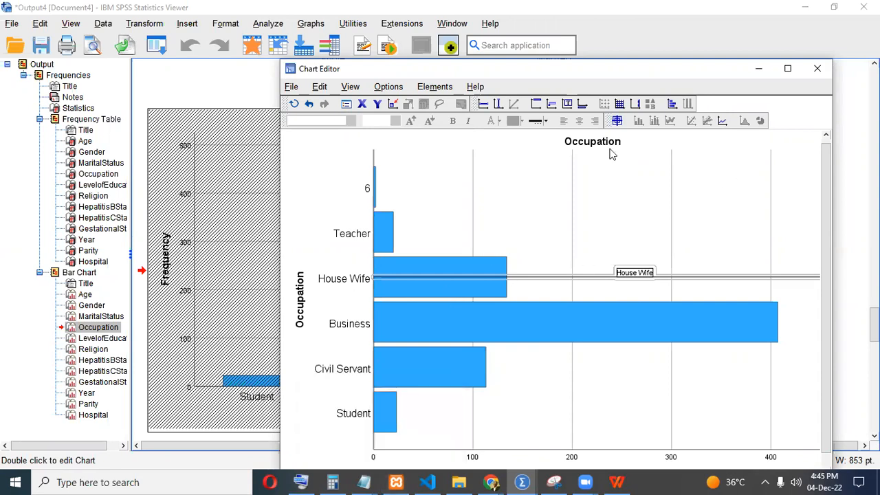
scroll(584, 155, "down", 2)
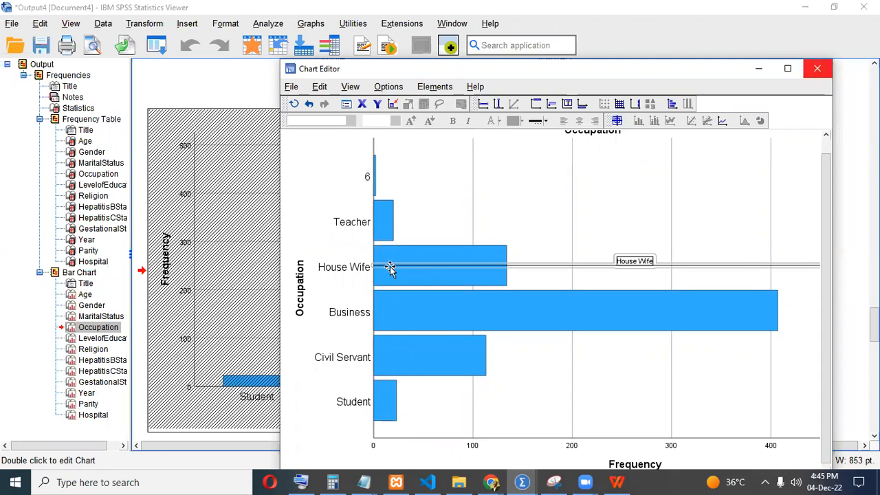
left_click(617, 482)
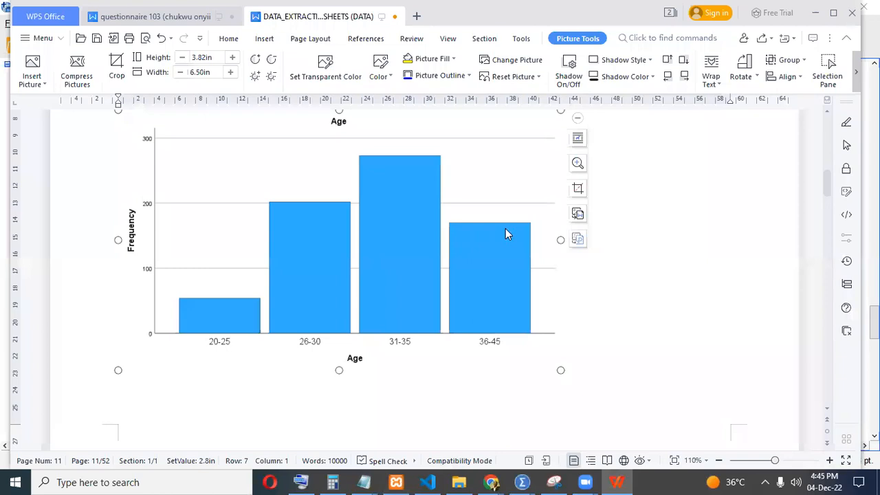
key("alt+Tab")
scroll(573, 236, "down", 3)
scroll(570, 246, "up", 3)
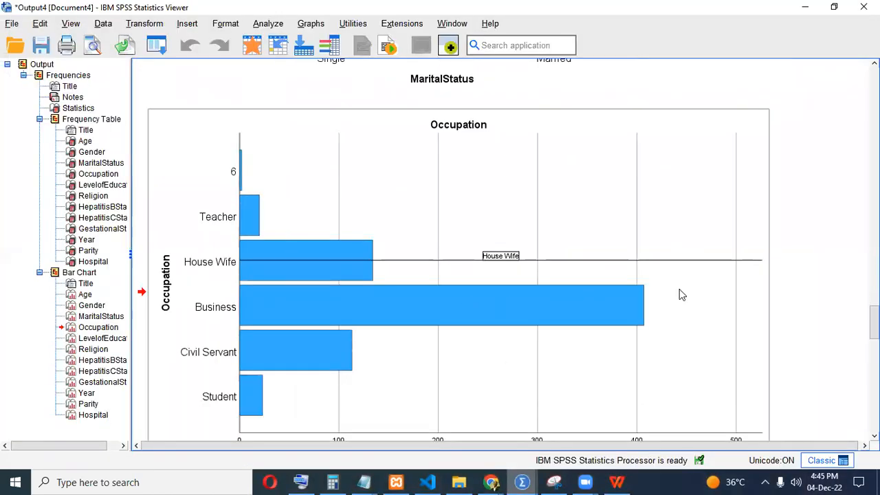
- Review the bar charts from LevelofEducation to GestationalStage in the Frequencies output
scroll(679, 292, "down", 5)
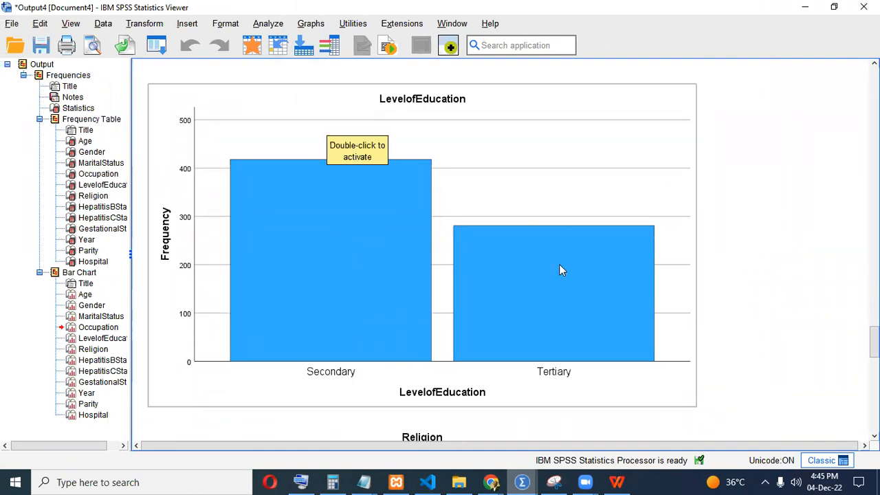
scroll(569, 301, "down", 4)
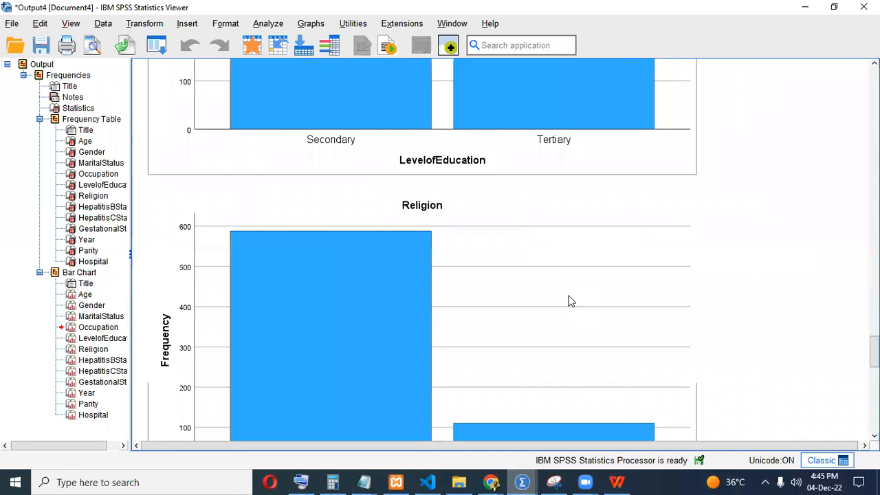
scroll(568, 300, "down", 6)
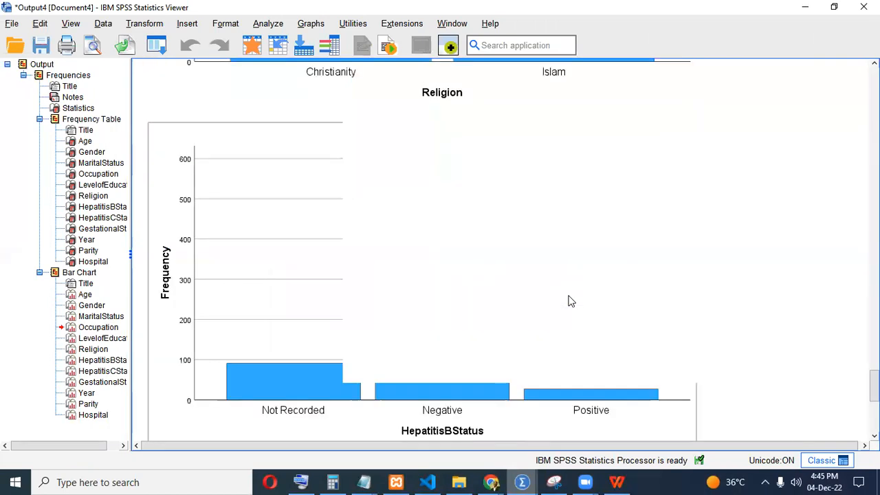
scroll(555, 270, "up", 1)
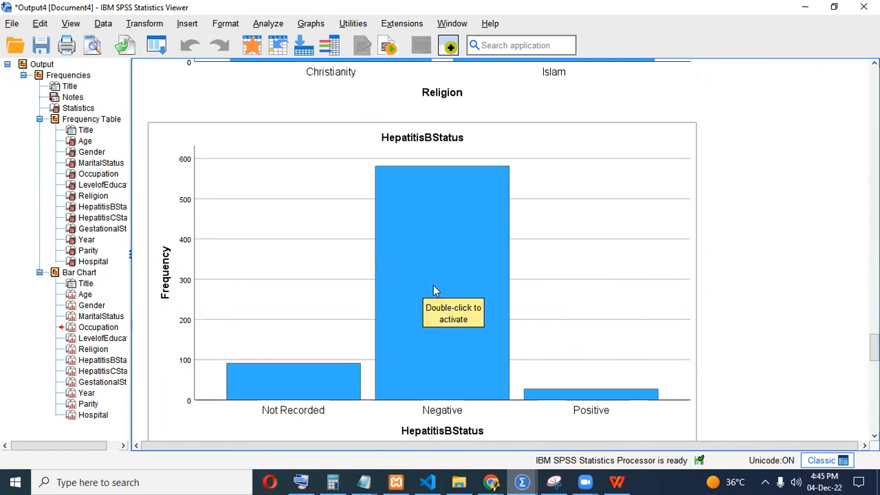
scroll(426, 289, "down", 10)
scroll(433, 285, "down", 3)
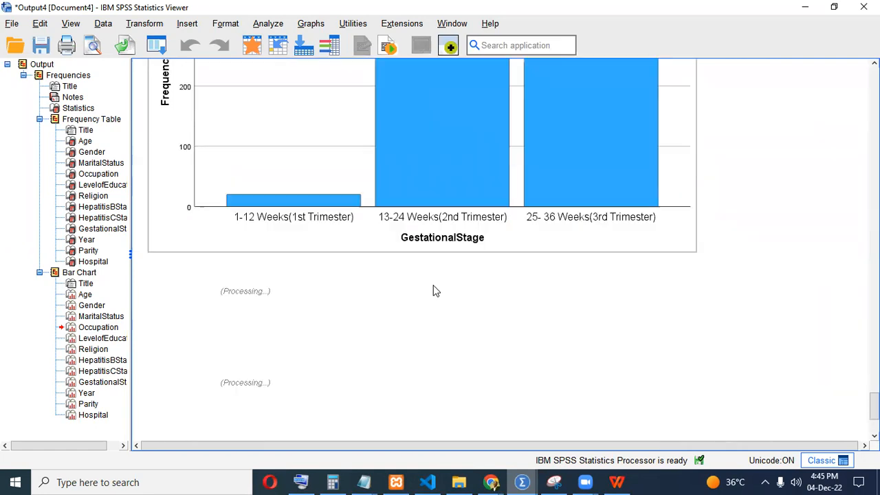
scroll(433, 285, "up", 4)
scroll(433, 285, "down", 2)
scroll(433, 285, "up", 1)
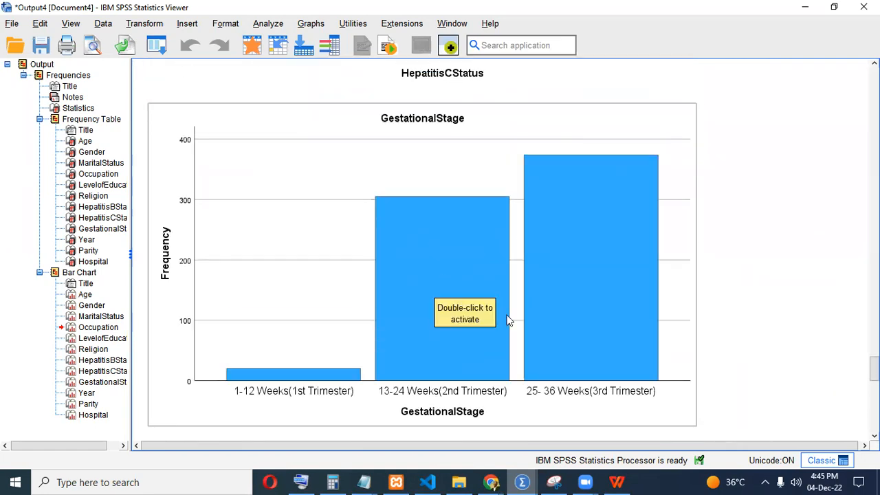